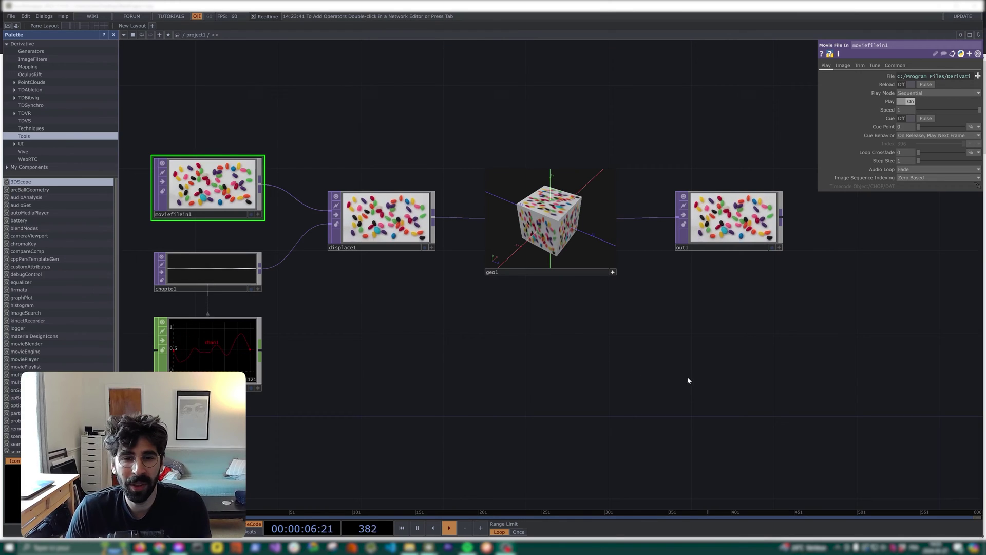
drag(807, 398, 778, 386)
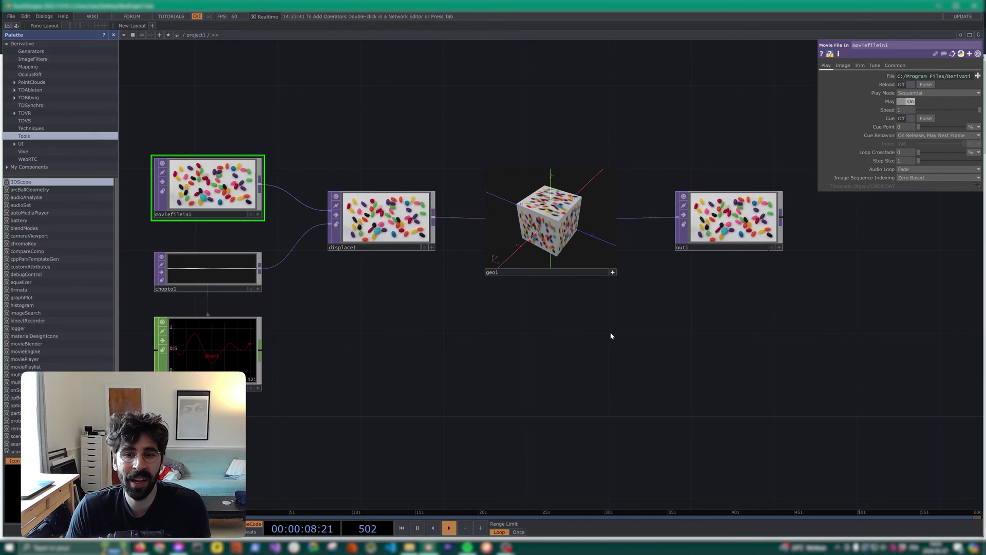
drag(871, 426, 329, 241)
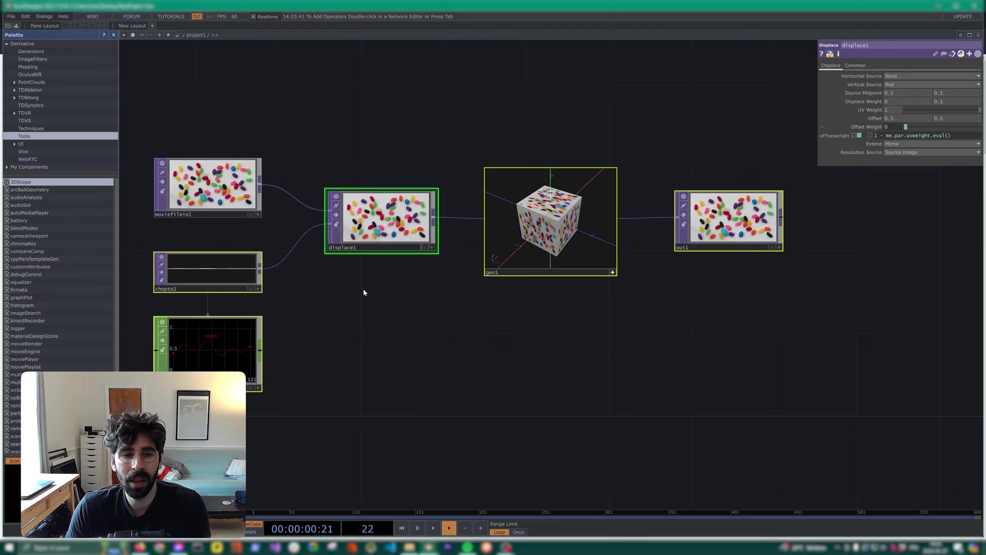
click(684, 393)
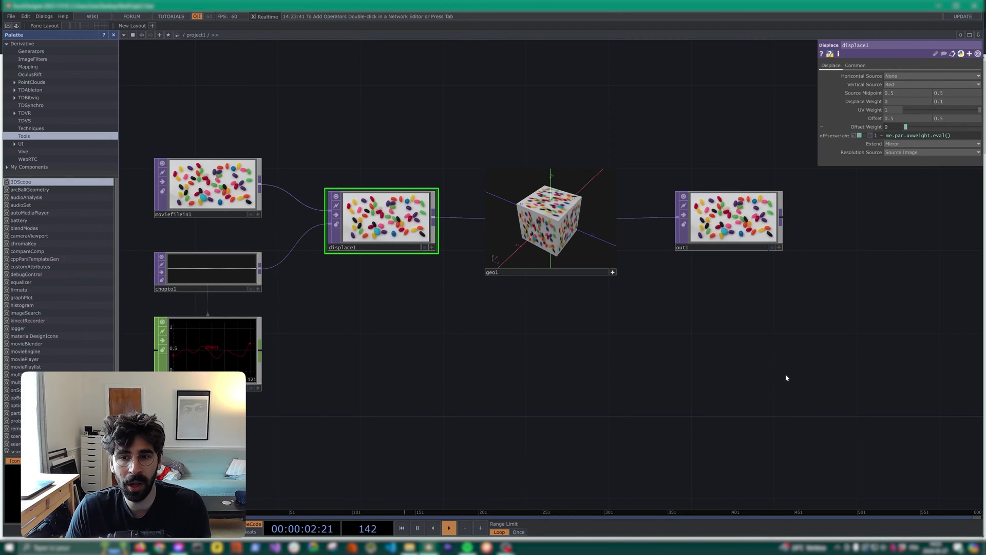
drag(797, 412, 481, 265)
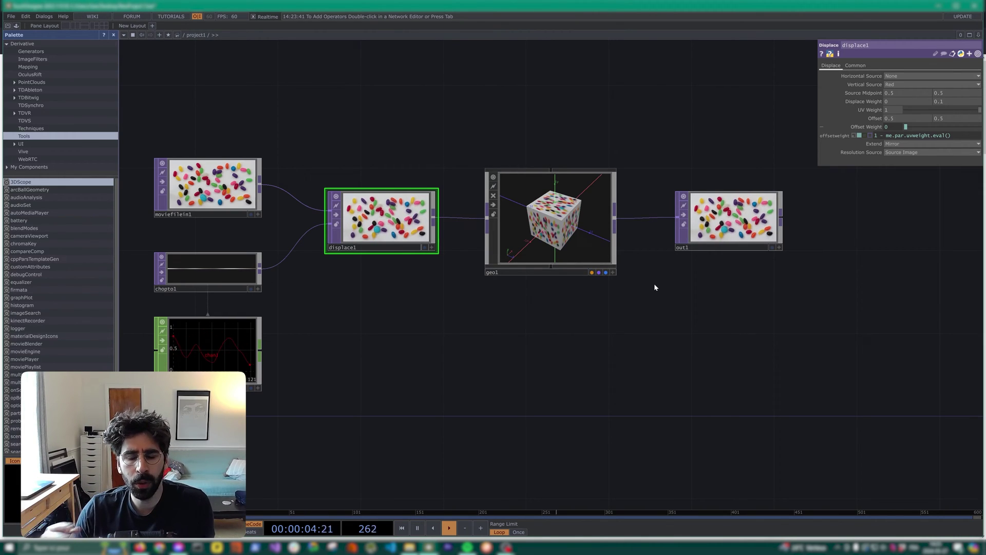
Step: Review the finished shape-pattern project in the other TouchDesigner window and open the "shimmer" artwork on Pinterest in Firefox as reference
key(alt+Tab)
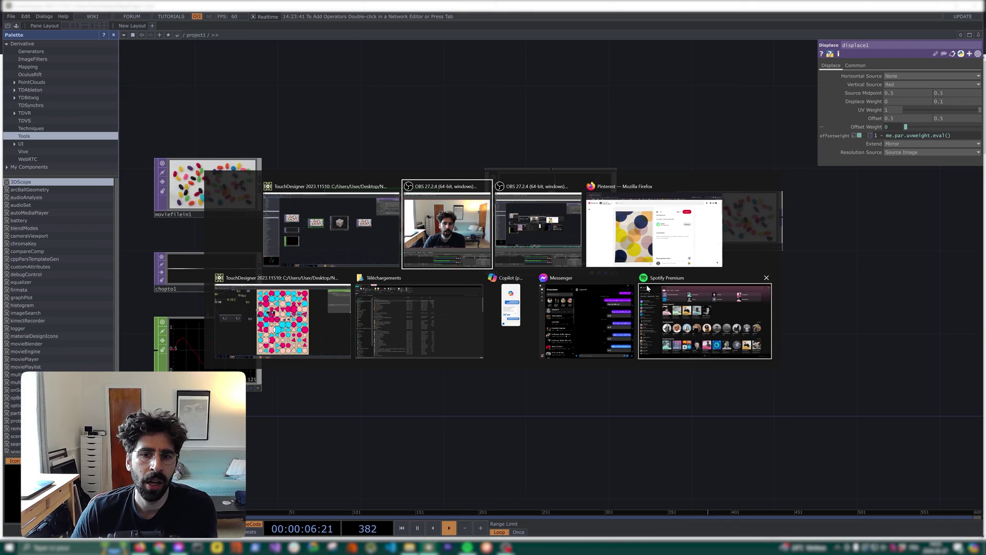
click(317, 322)
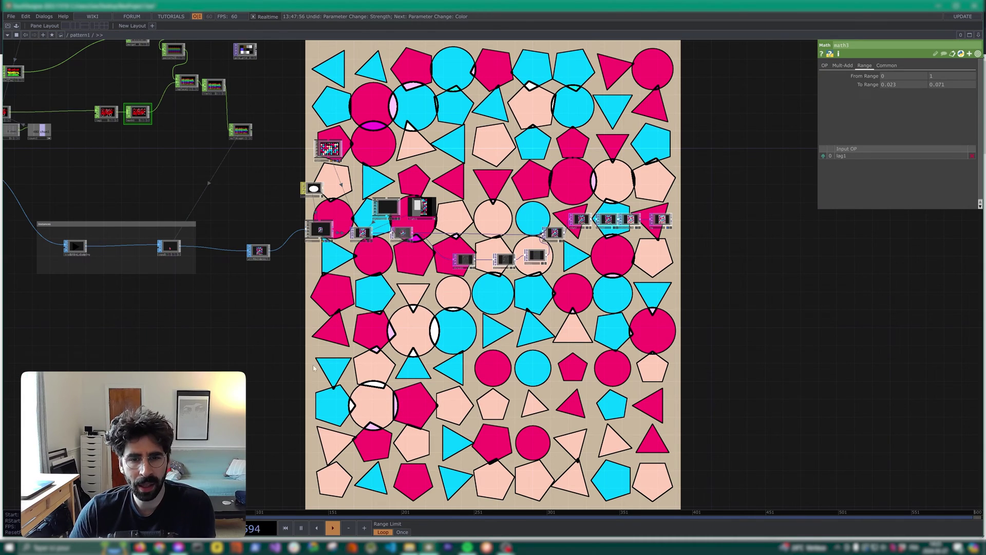
key(alt+Tab)
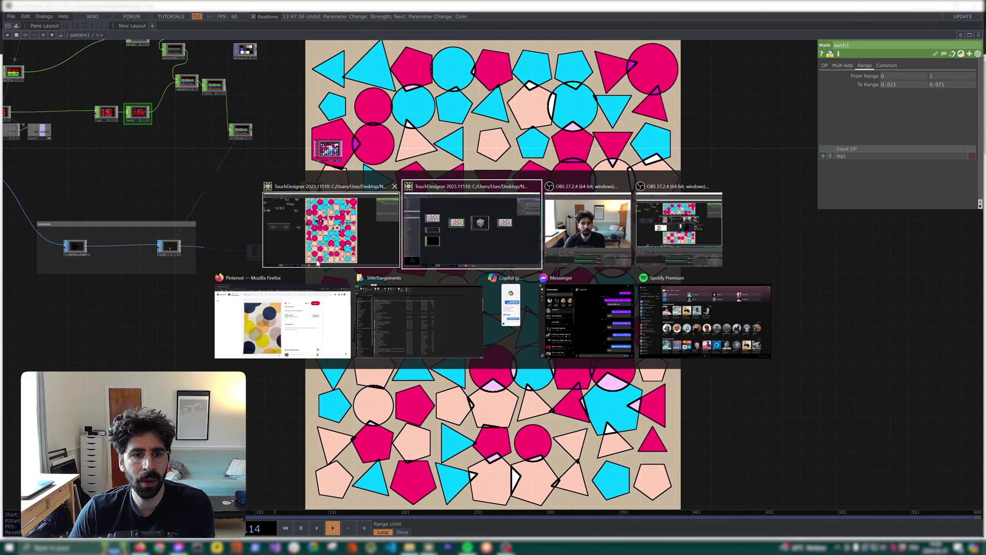
click(301, 336)
scroll(439, 231, down, 6)
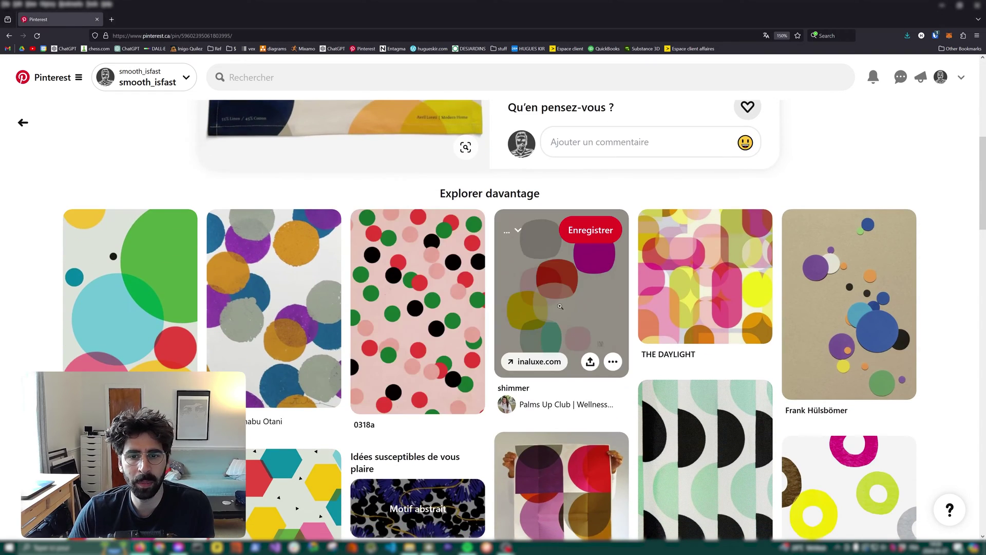
click(560, 306)
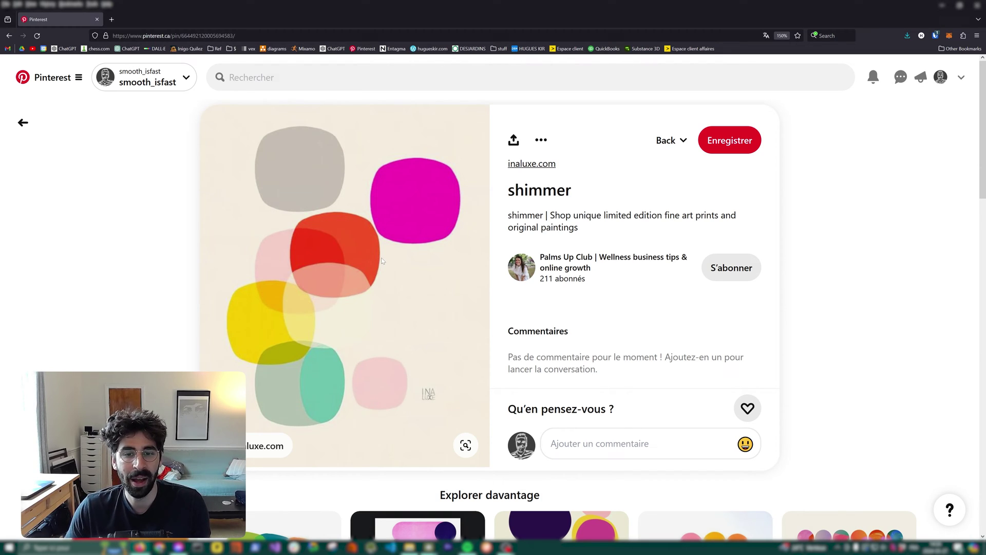
Step: Switch back to the default TouchDesigner project and delete the project1 container from the root network
key(alt+Tab)
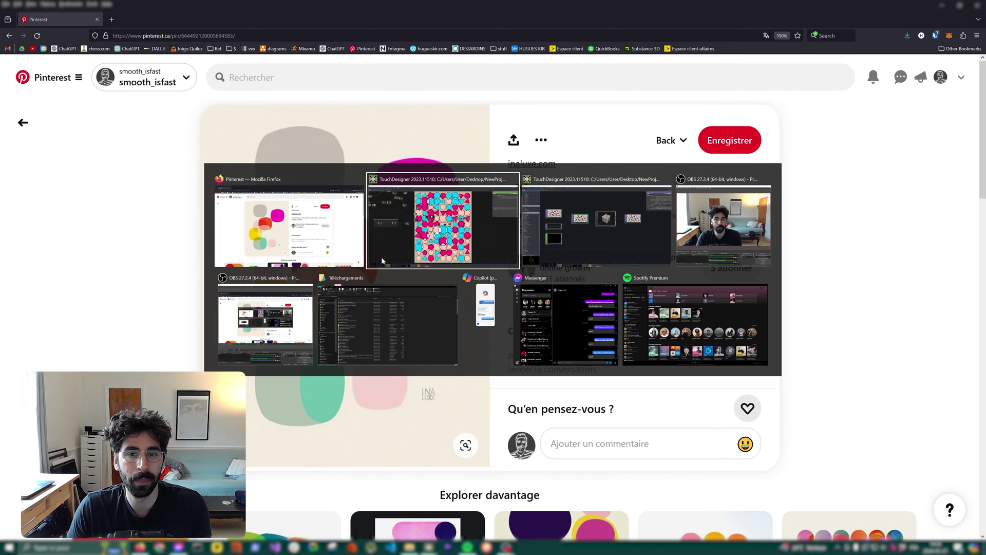
click(565, 252)
drag(742, 355, 790, 358)
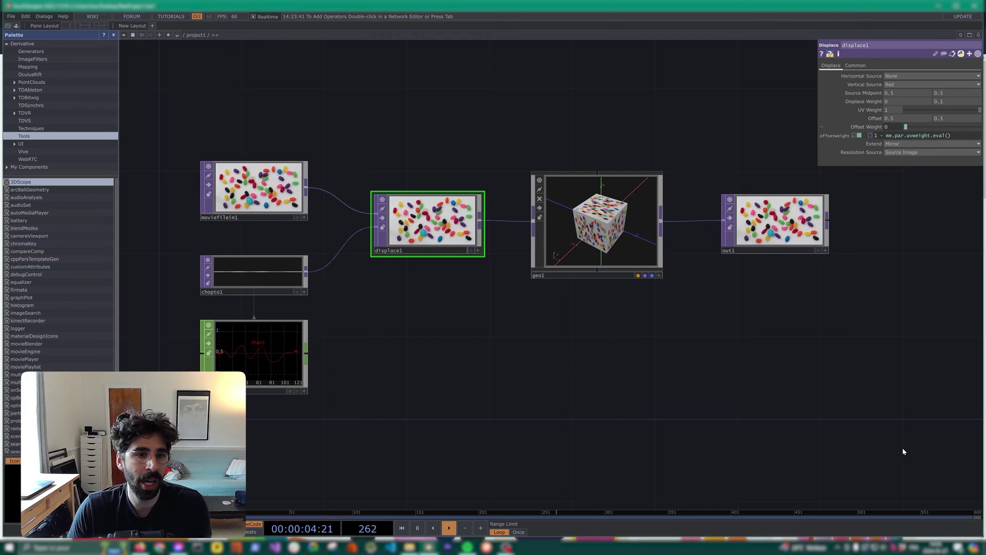
drag(917, 451, 455, 312)
key(u)
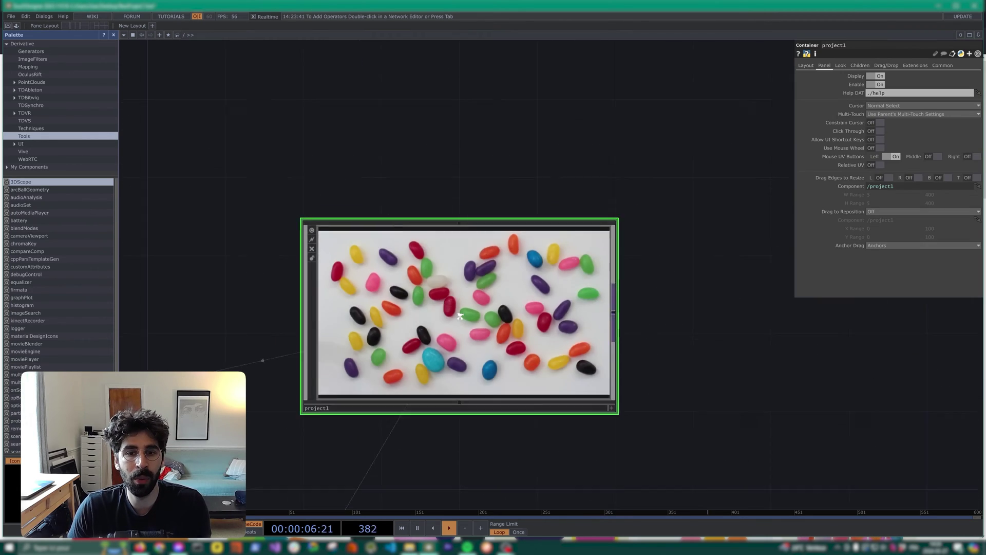
key(Delete)
Step: Close the Palette and place a Base component beside the perform operator in the root network
drag(370, 325, 384, 158)
click(113, 35)
drag(407, 196, 483, 216)
scroll(350, 207, up, 3)
drag(350, 207, 417, 214)
key(Tab)
key(Tab)
text(bas)
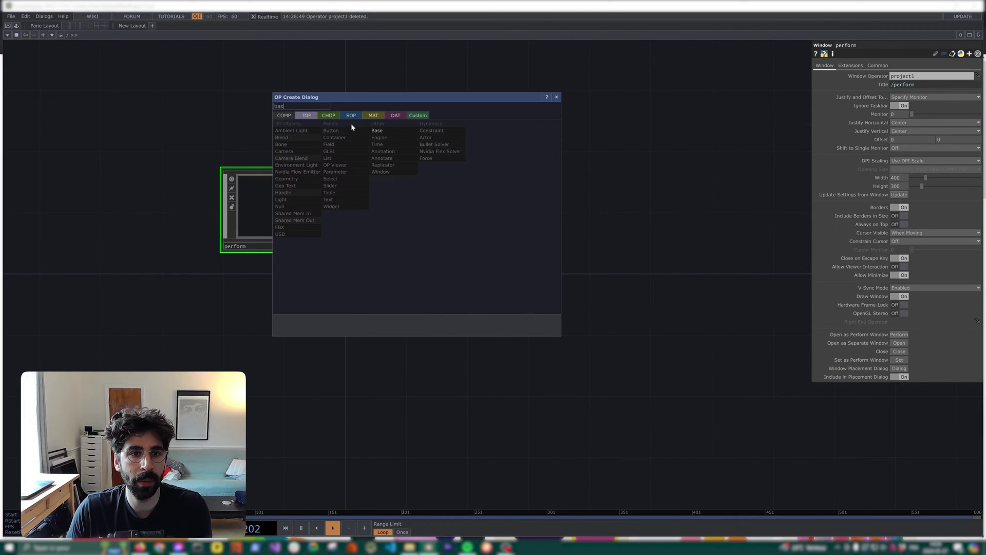
click(389, 130)
click(434, 198)
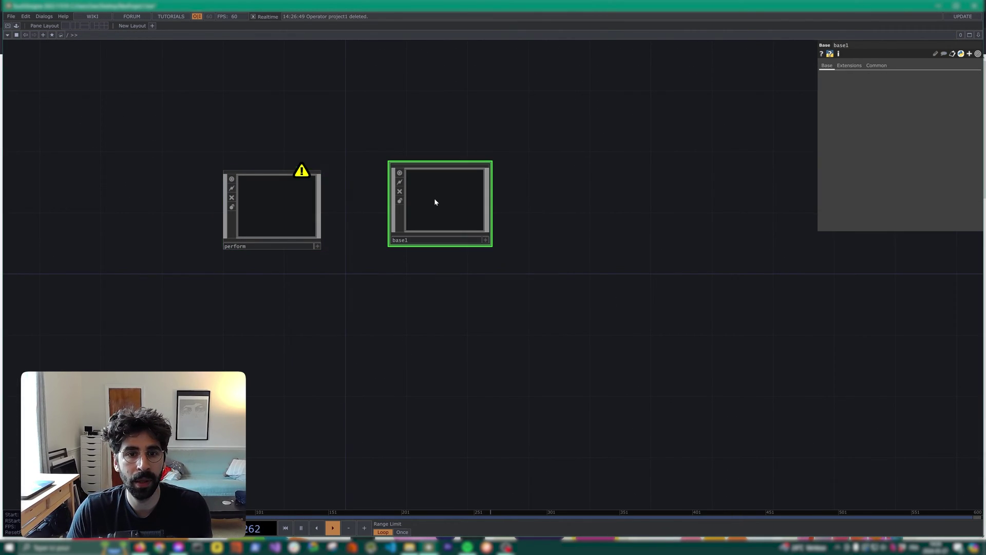
Step: Rename the Base component as pattern and line it up with the perform operator
click(424, 240)
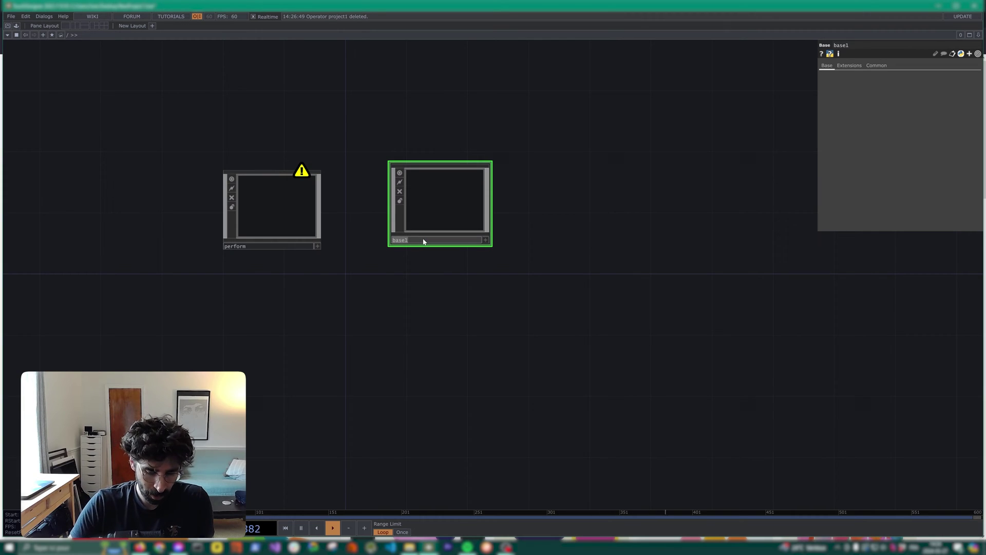
text(p)
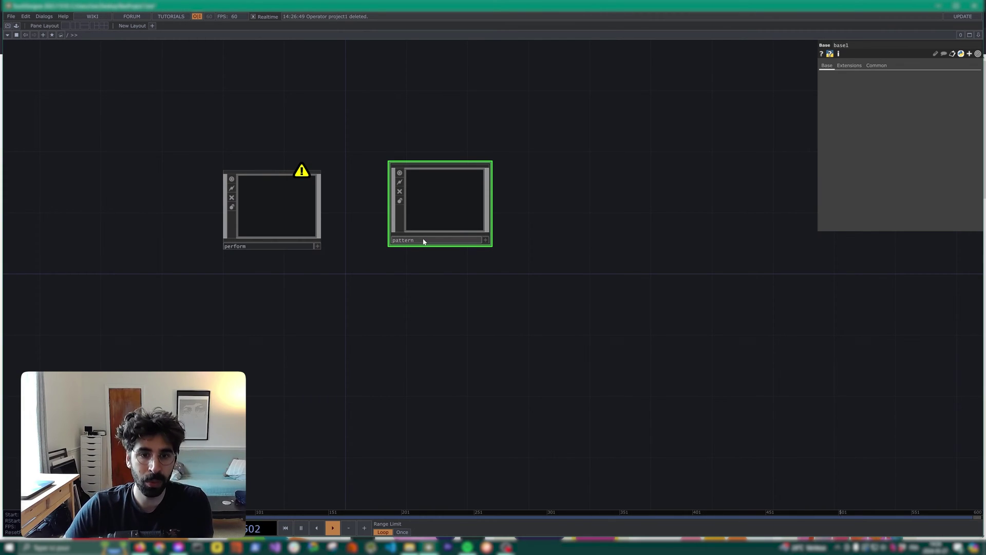
text(attern)
key(Return)
drag(432, 189, 432, 205)
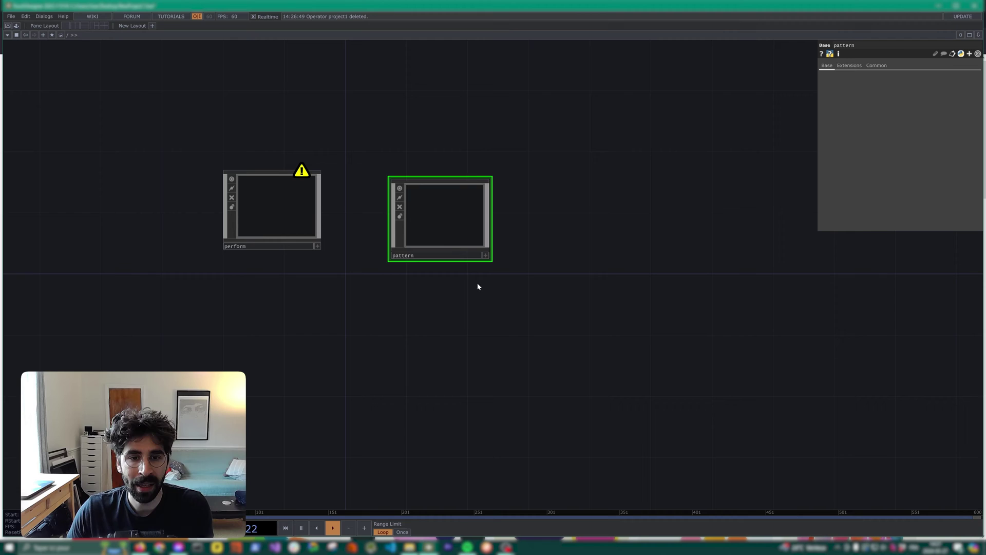
drag(281, 183, 311, 193)
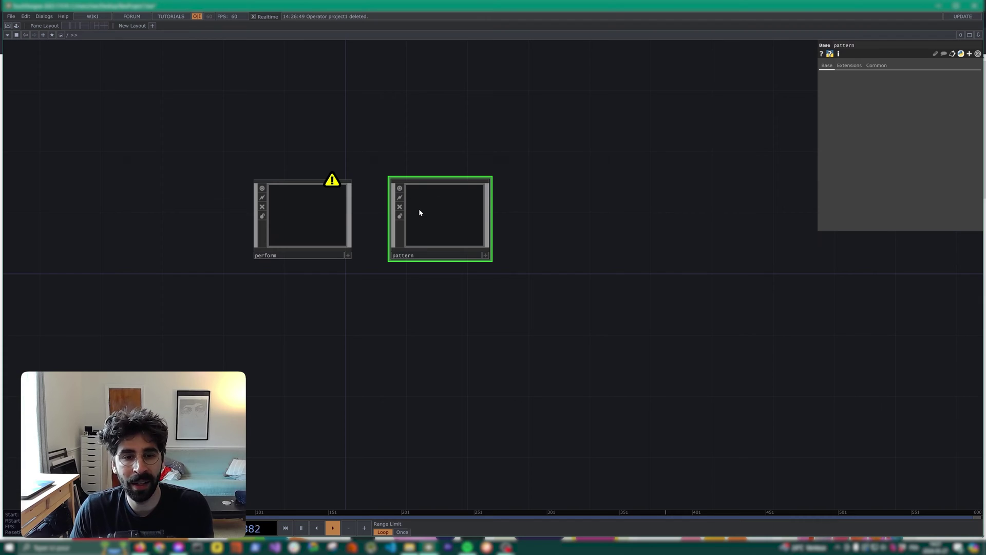
Step: Customize the pattern component by adding a custom parameter page named Settings
right_click(441, 212)
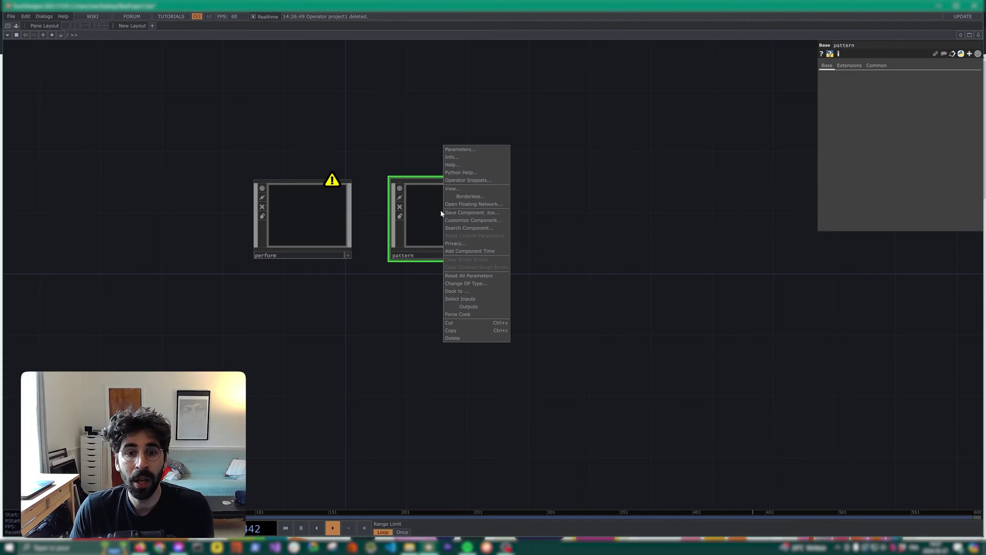
click(475, 224)
drag(442, 80, 651, 79)
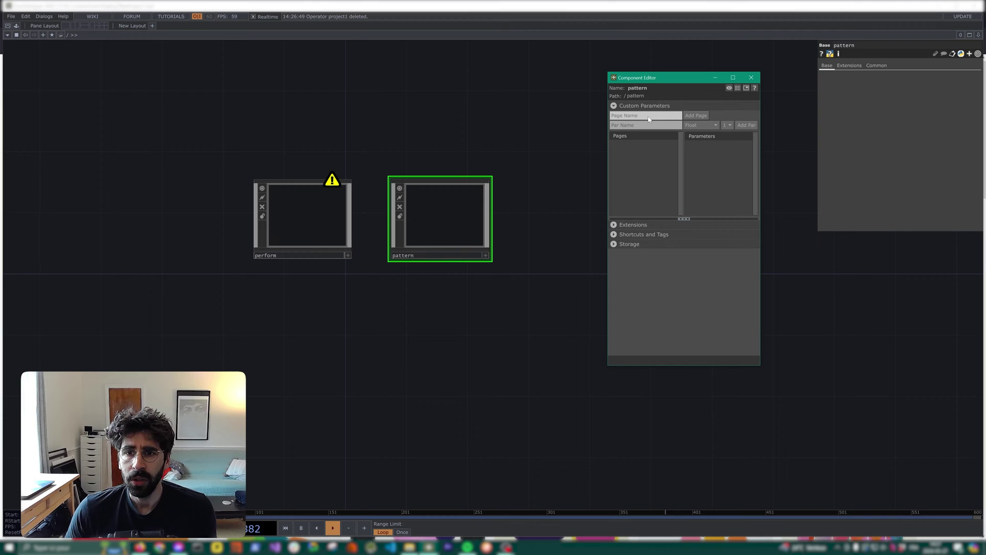
click(646, 116)
text(Se)
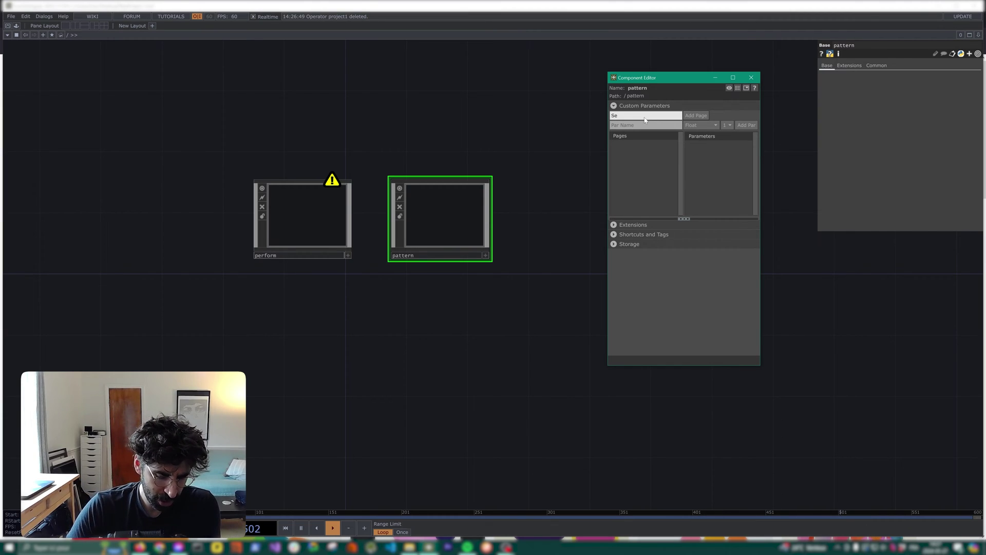
text(ttings)
key(Return)
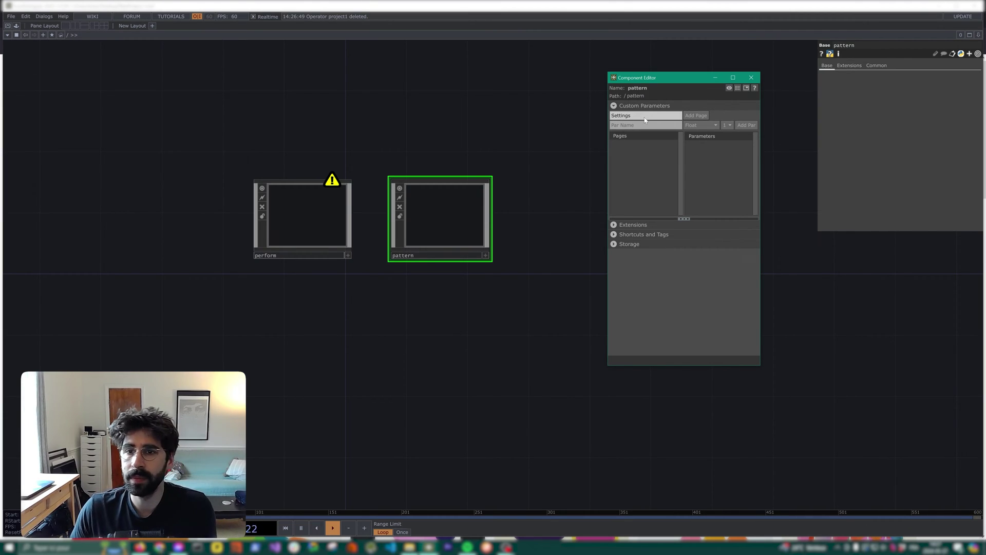
click(696, 116)
click(830, 76)
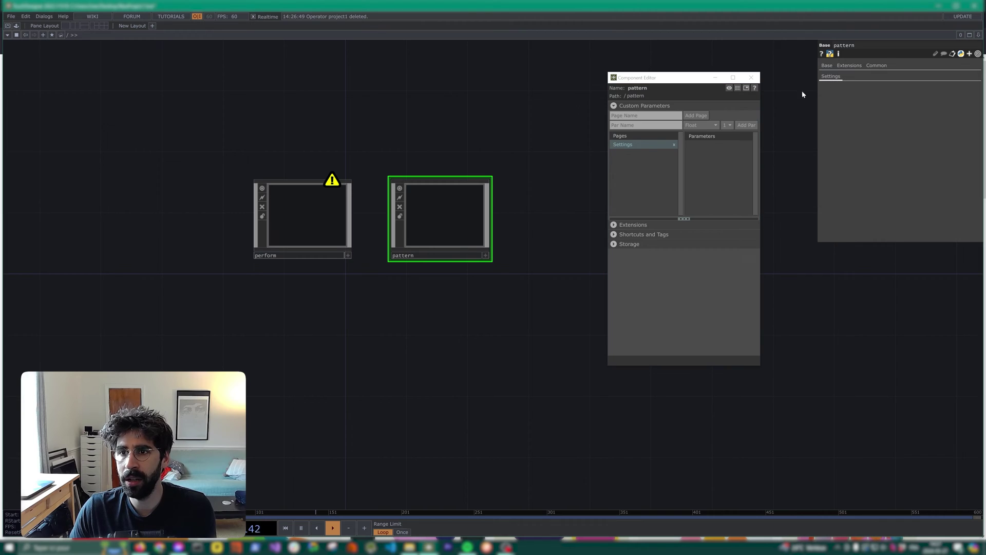
Step: Add a custom parameter named Res of type XY to the Settings page
click(633, 126)
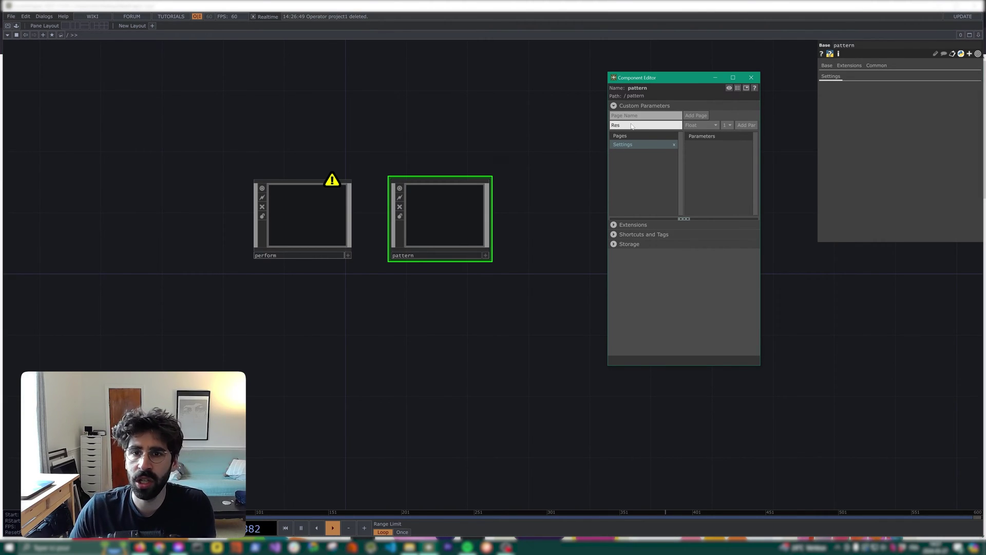
click(701, 125)
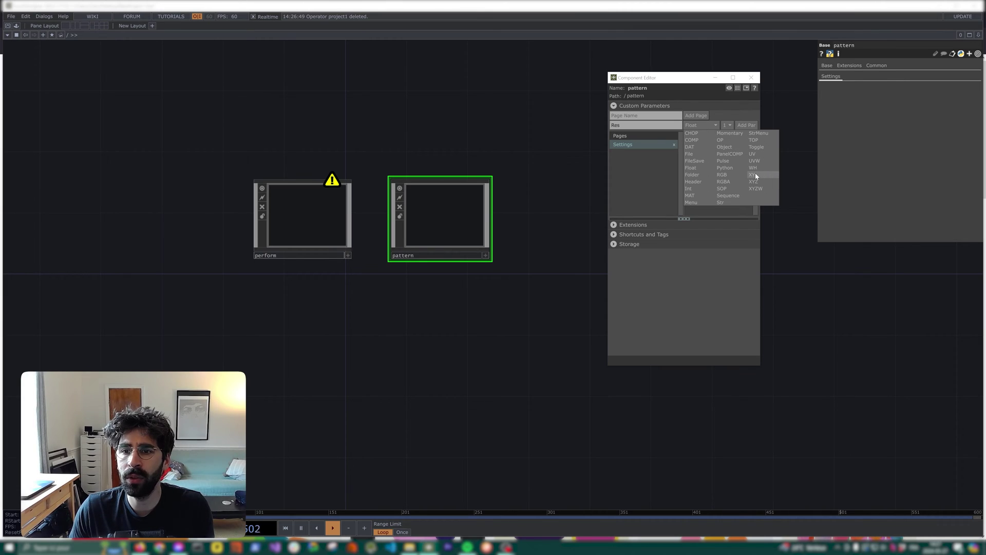
click(757, 176)
click(747, 125)
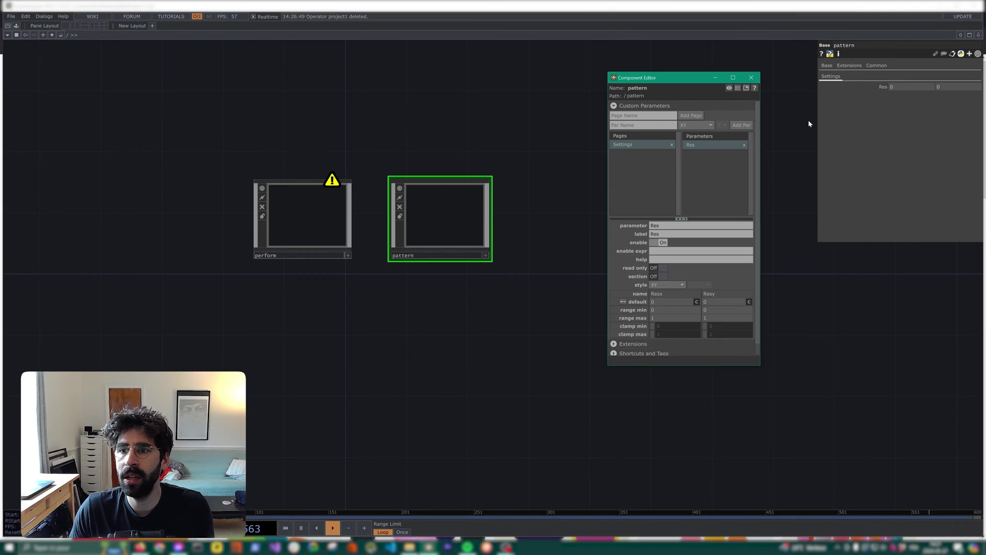
Step: Add a Float custom parameter named Aspect to the Settings page
click(649, 125)
text(As)
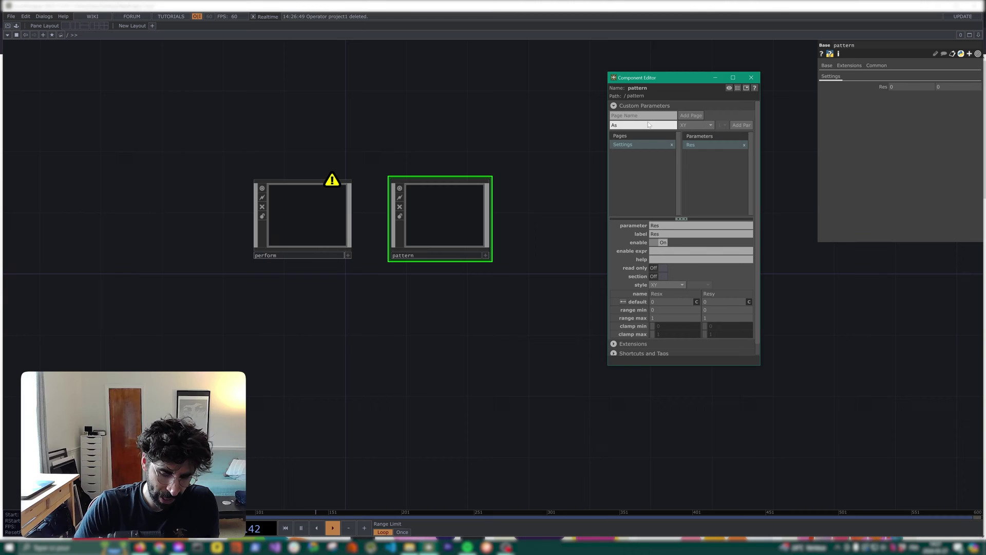
text(pect)
click(698, 126)
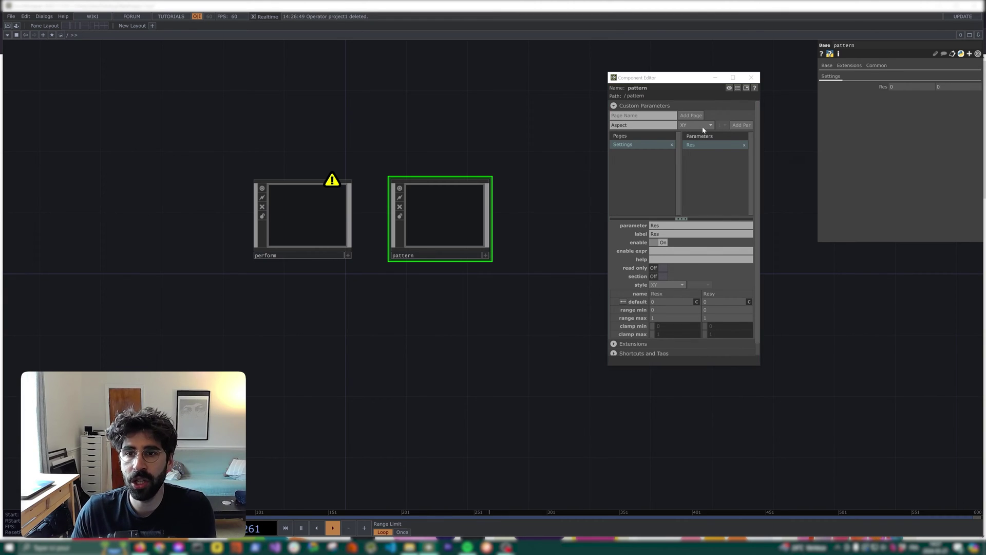
click(693, 171)
click(742, 125)
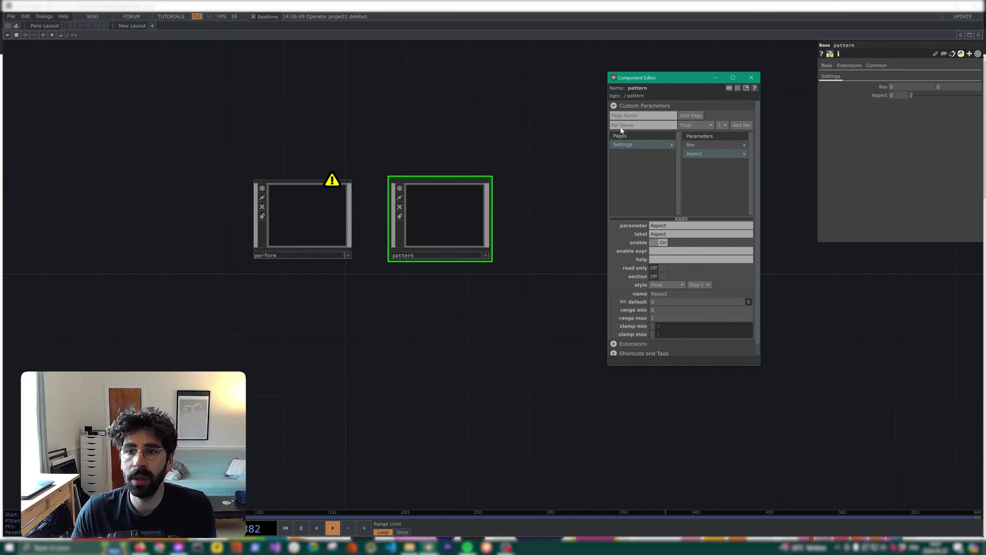
Step: Add an Int custom parameter named Samples to the Settings page
click(618, 127)
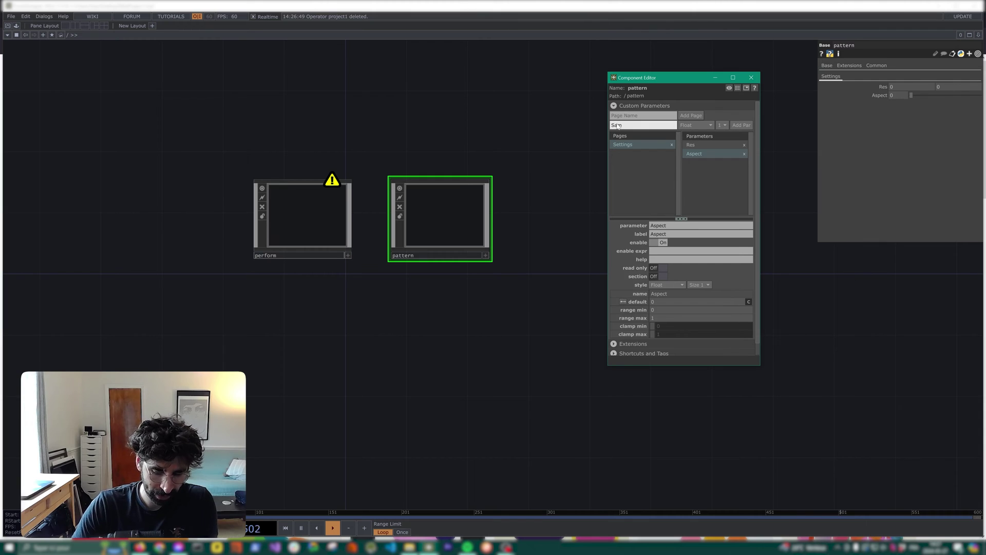
text(Samples)
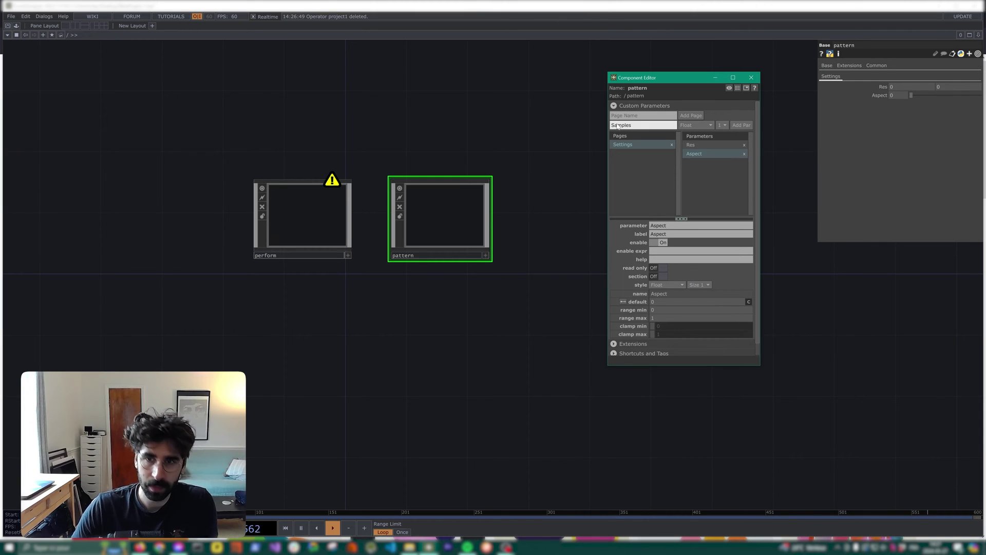
click(696, 127)
click(692, 196)
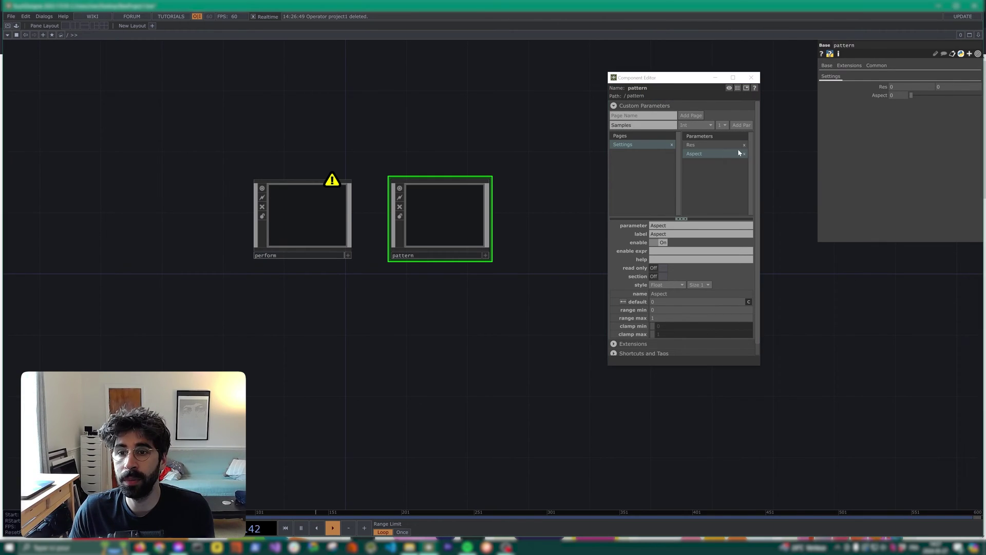
click(744, 126)
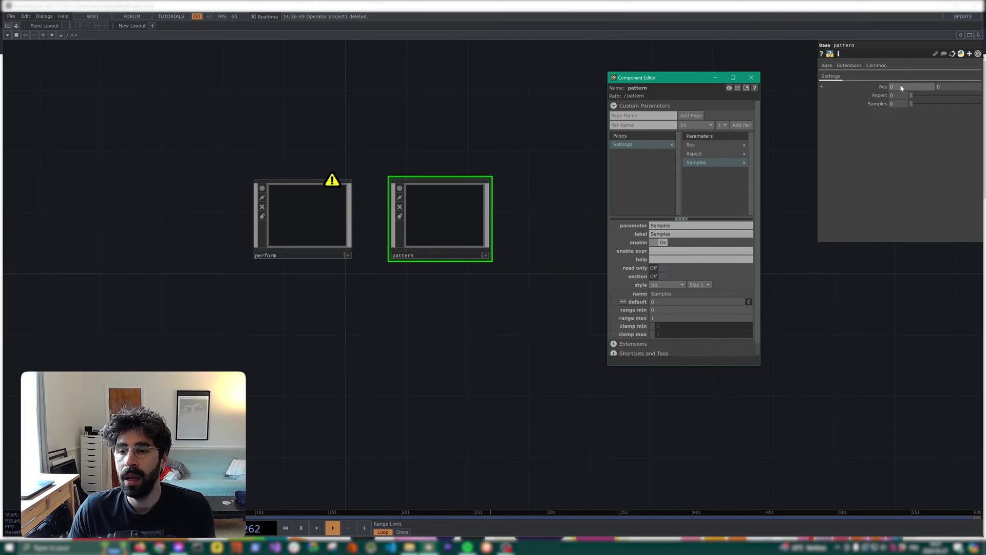
Step: Close the Component Editor and widen the parameter display of the pattern component
drag(900, 88, 773, 84)
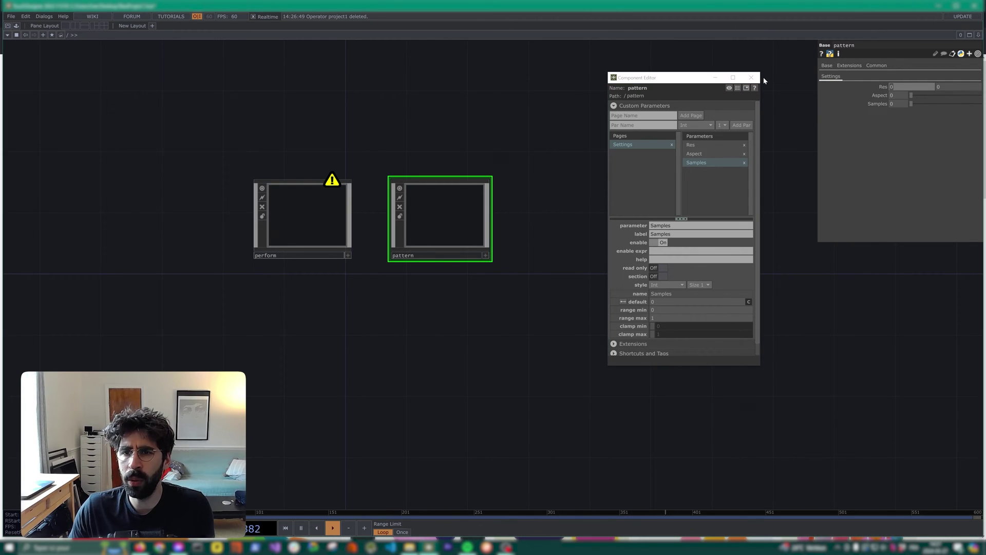
click(751, 77)
drag(818, 163, 548, 149)
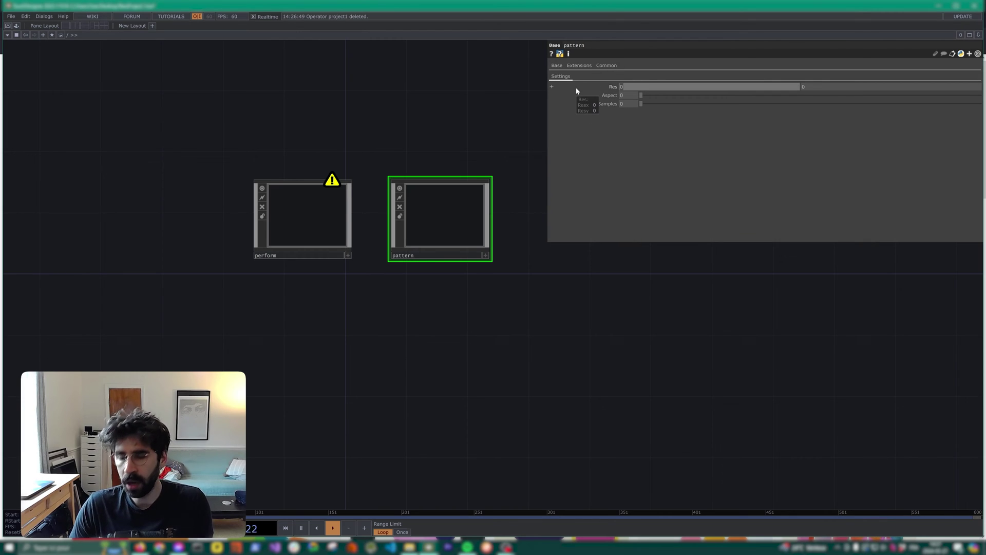
Step: Set the pattern component's Res parameter to 9 and 16
text(9)
key(Tab)
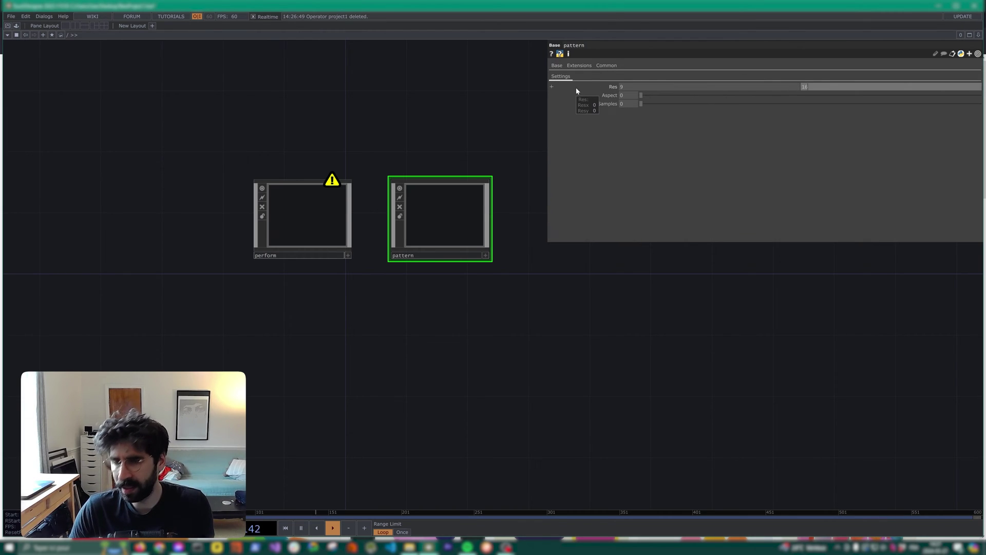
Step: Expand the Res and Aspect parameters and make Aspect reference the Resx value
click(613, 88)
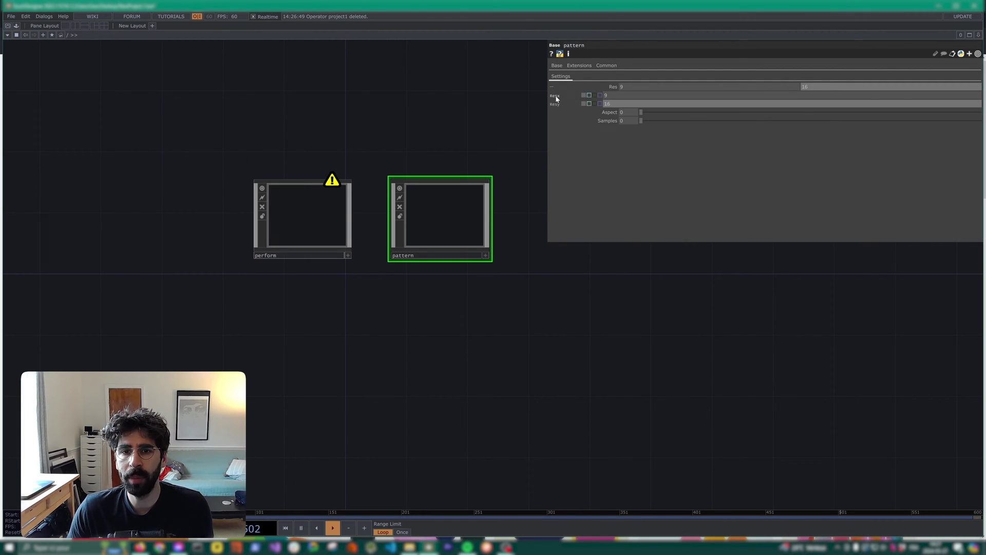
click(609, 112)
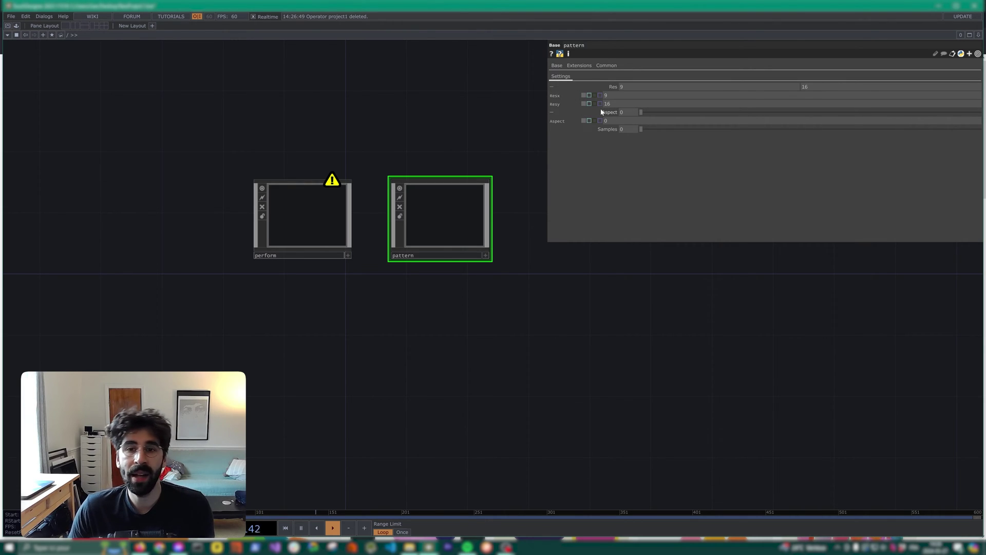
drag(555, 98, 615, 119)
click(615, 120)
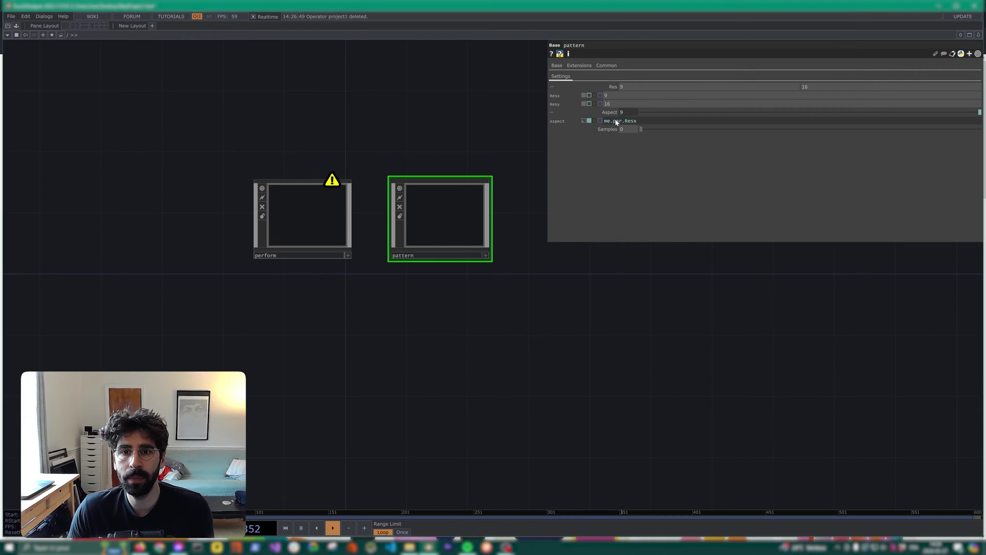
Step: Complete the Aspect expression as me.par.Resx/me.par.Resy
click(649, 121)
text(/)
drag(630, 125, 605, 123)
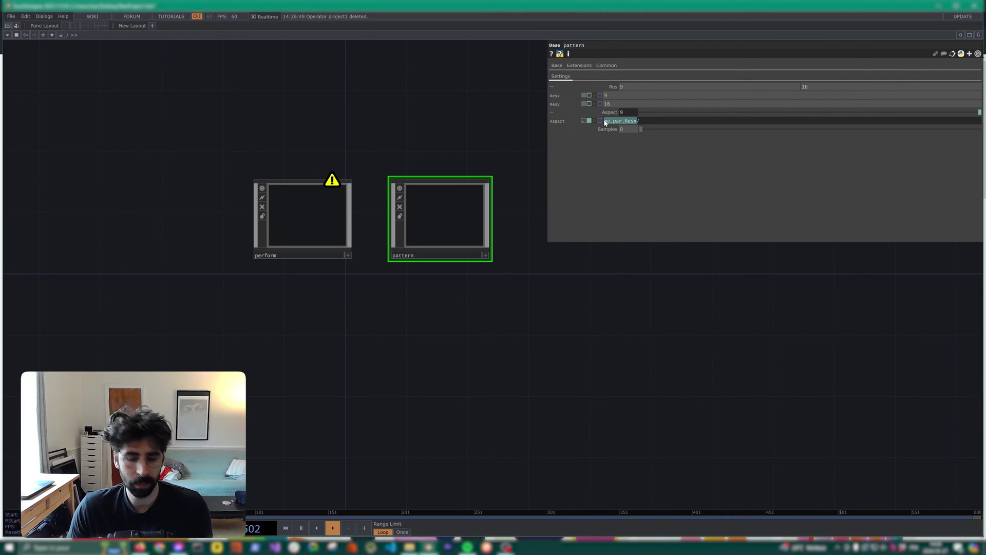
key(ctrl+c)
click(667, 122)
key(ctrl+v)
key(Return)
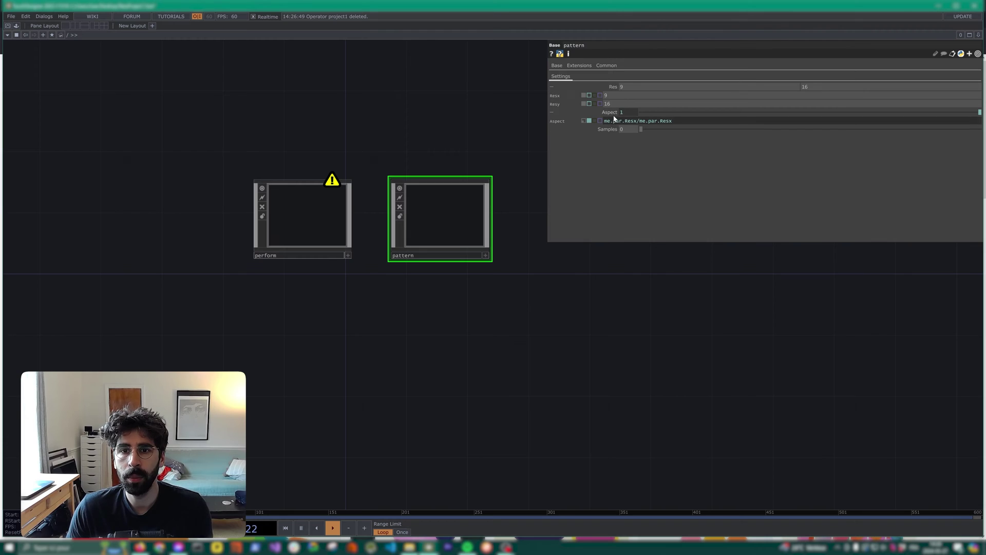
click(674, 122)
key(BackSpace)
text(y)
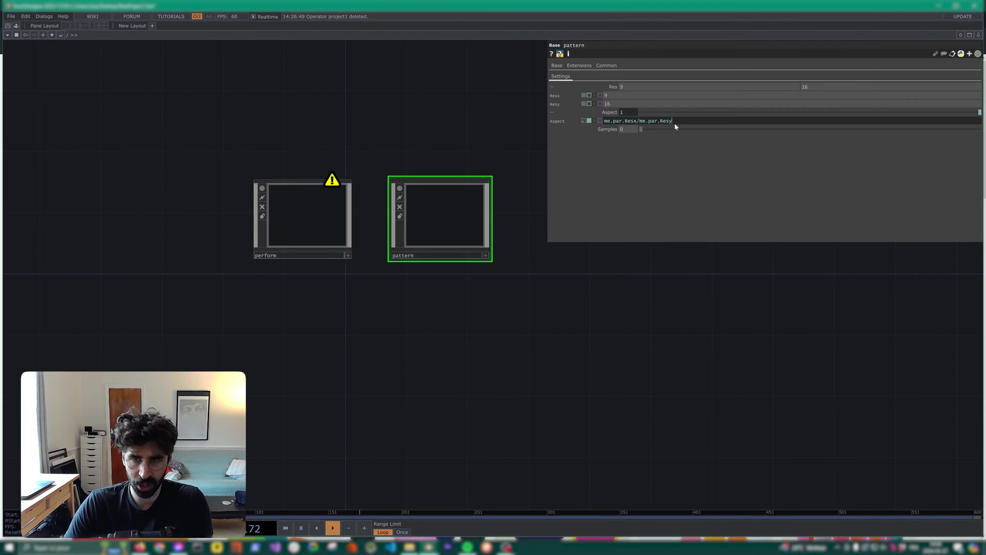
key(Return)
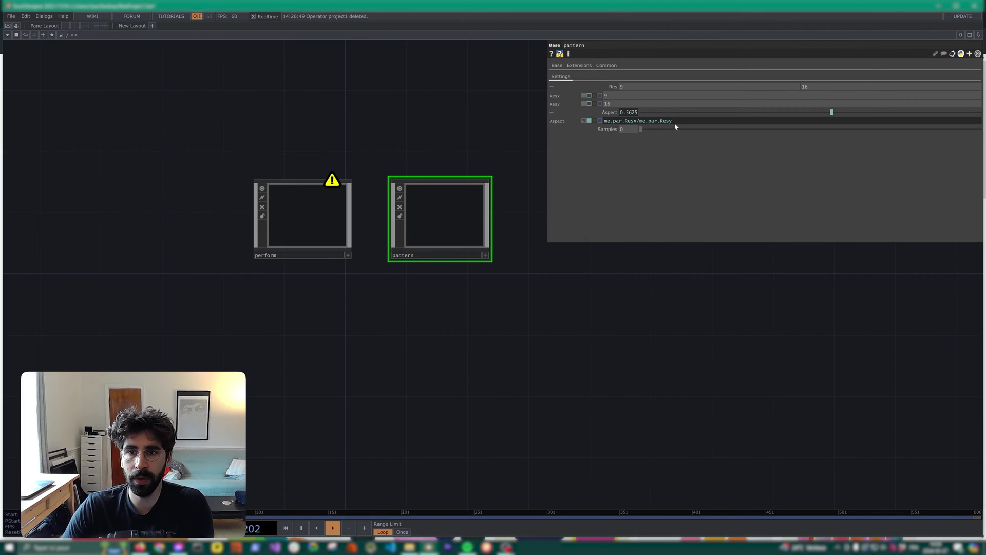
Step: Make the Aspect parameter read-only and collapse the expanded Aspect and Res parameters
click(610, 113)
right_click(618, 113)
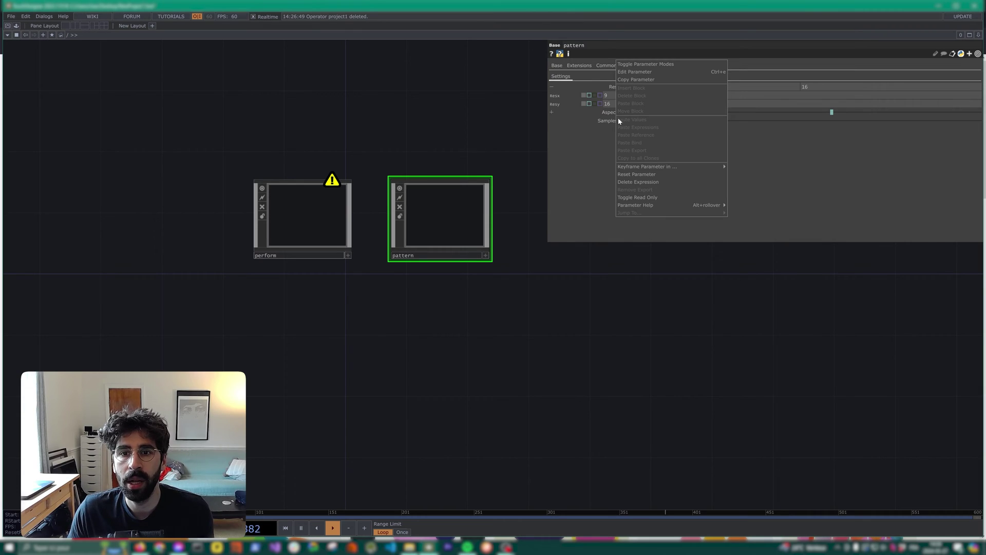
click(644, 199)
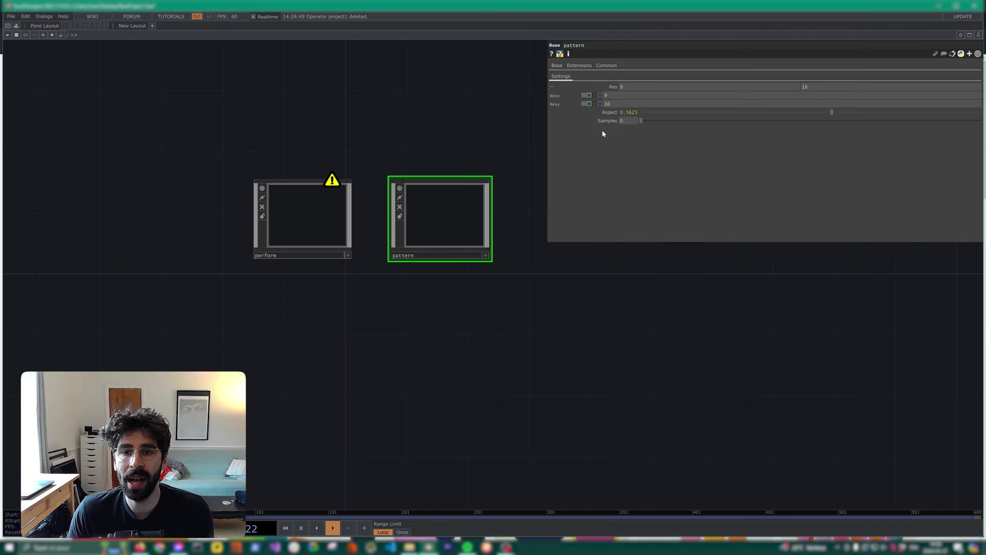
click(614, 87)
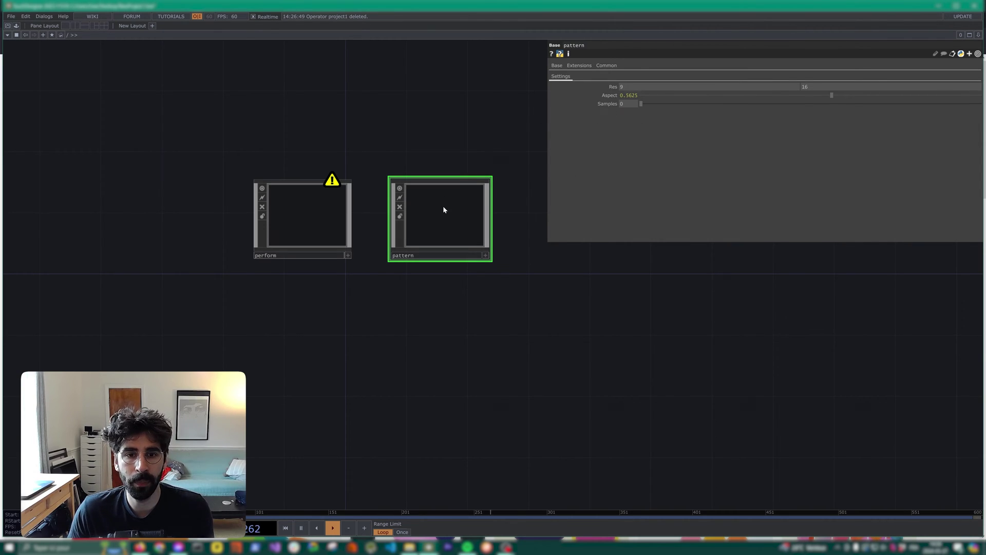
Step: Enter the pattern component and place a GLSL TOP in its empty network
key(i)
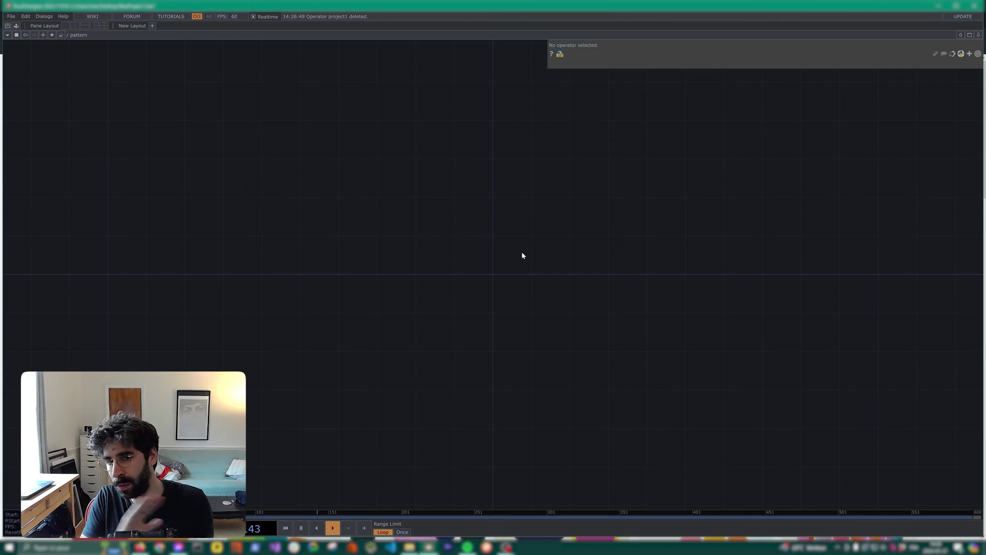
double_click(400, 249)
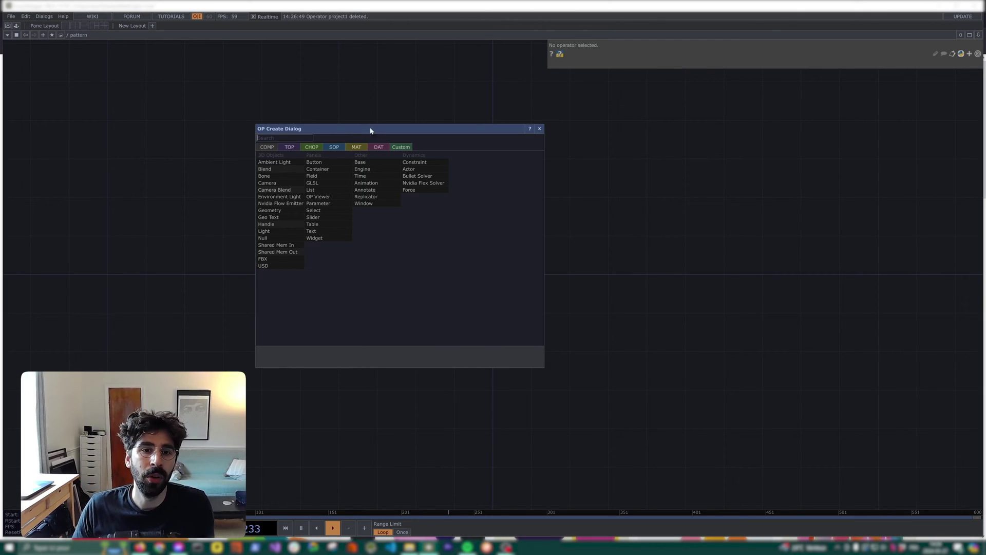
click(291, 148)
click(324, 184)
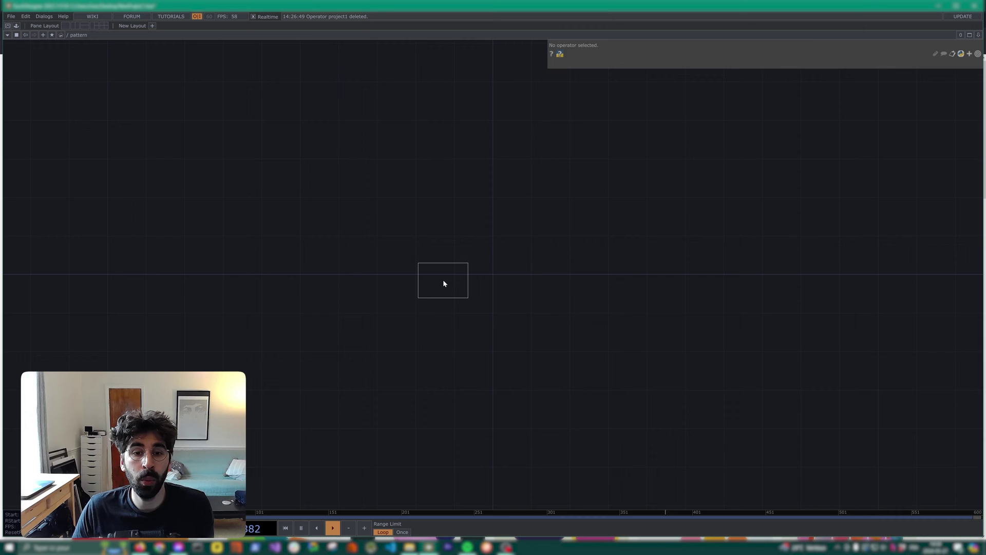
click(444, 283)
scroll(478, 298, up, 5)
Step: Open the glsl1_pixel shader in the external code editor, change the color line to vec4(vUV.st, 0., 1.0) and save it
click(406, 395)
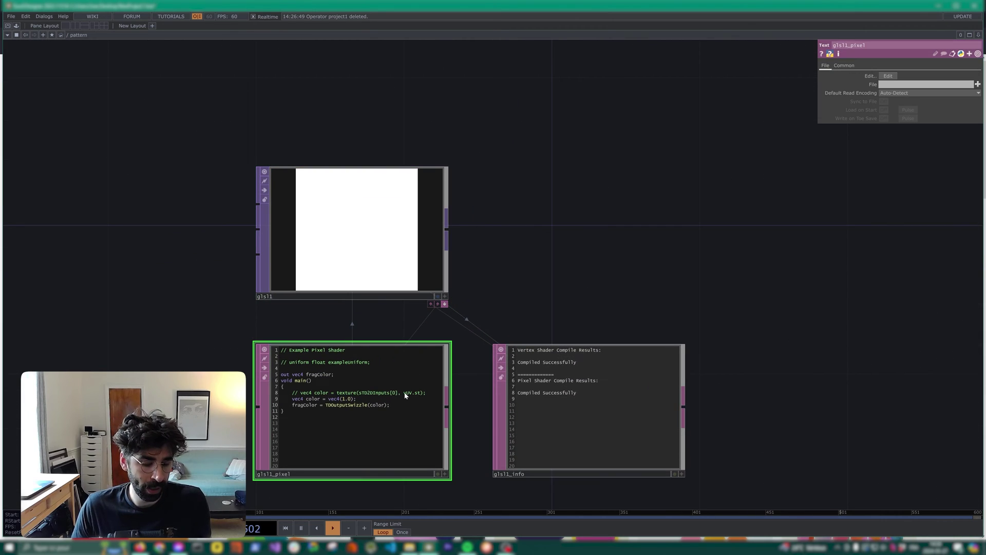
key(ctrl+e)
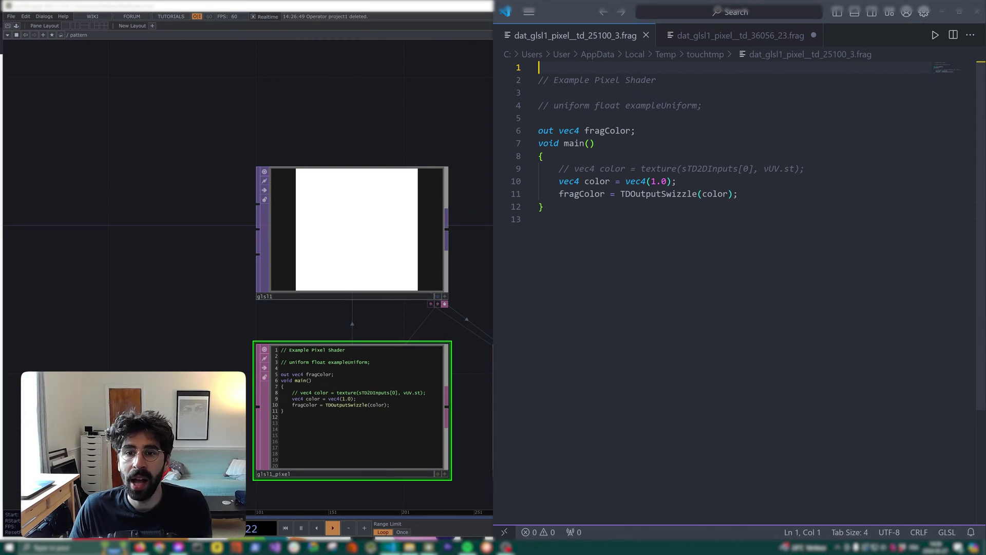
click(661, 180)
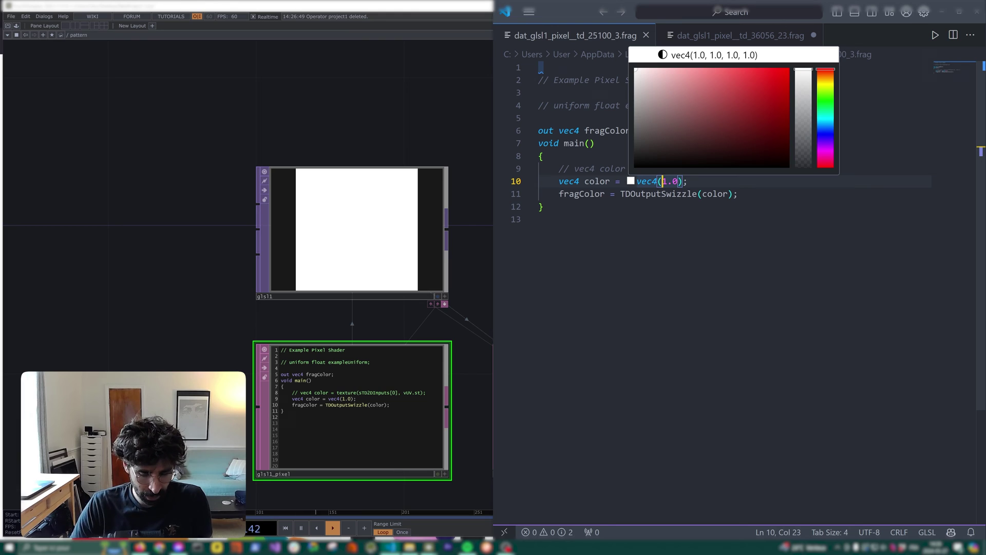
text(vUV.s)
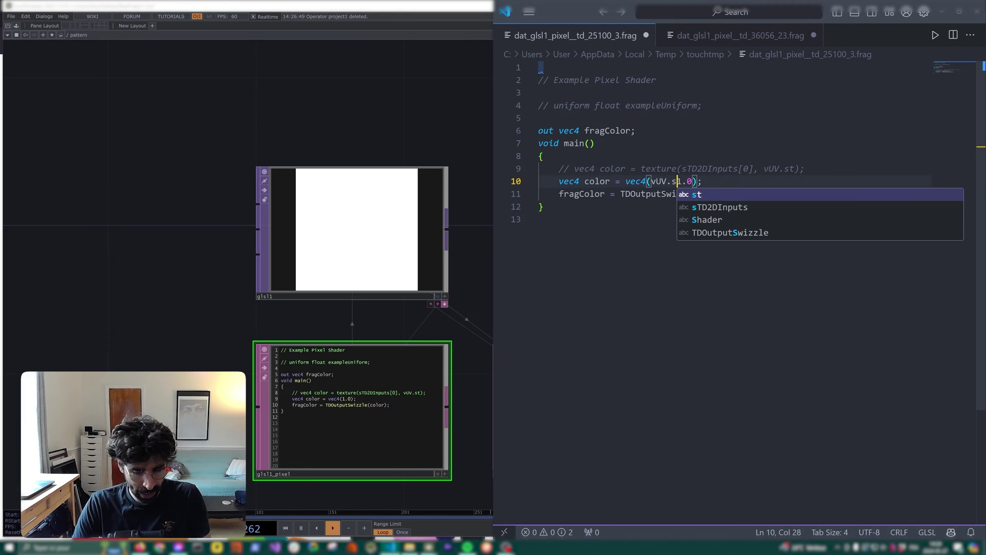
text(t)
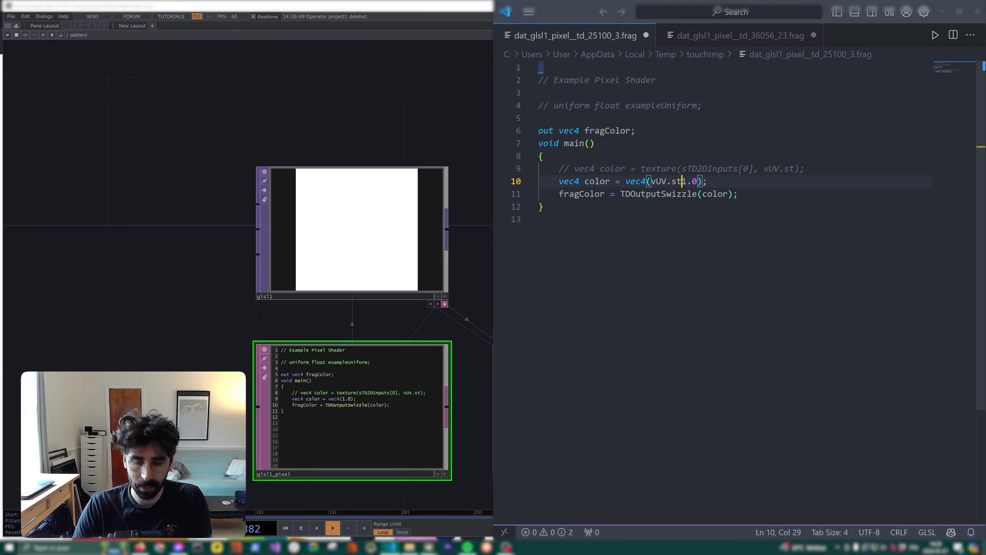
text(, 0)
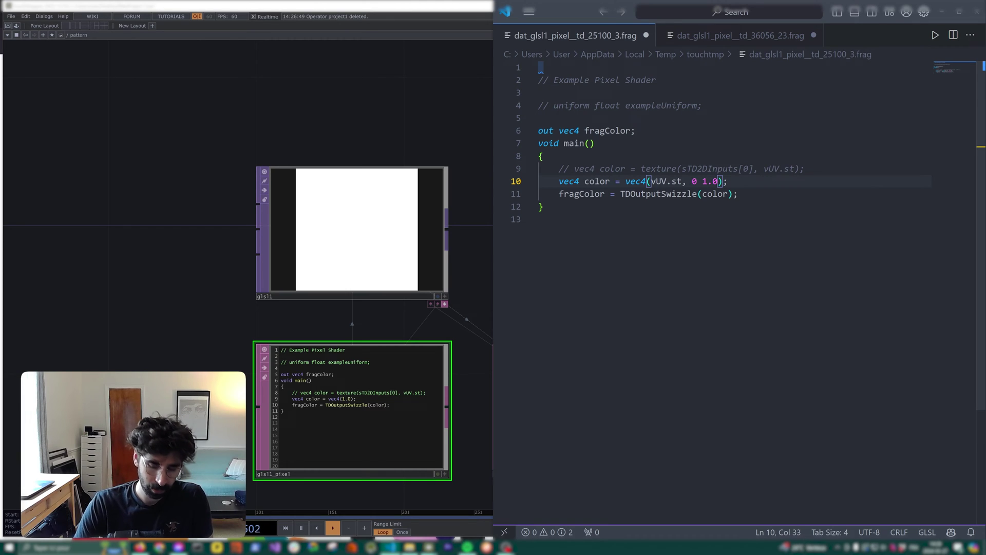
key(BackSpace)
text(.,)
key(ctrl+s)
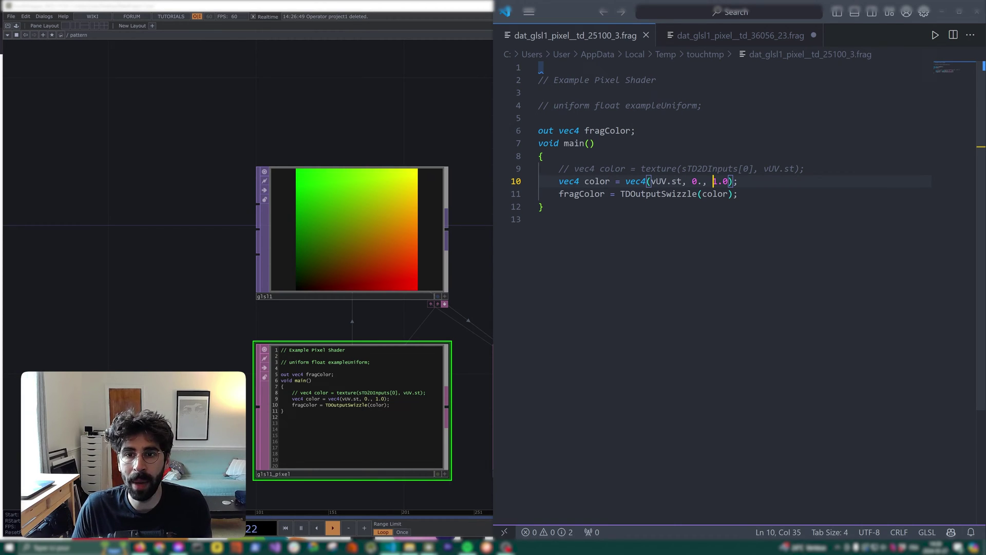
Step: Review the arguments of the shader's color vector and close the code editor to return to the TouchDesigner network
click(539, 220)
drag(682, 181, 651, 181)
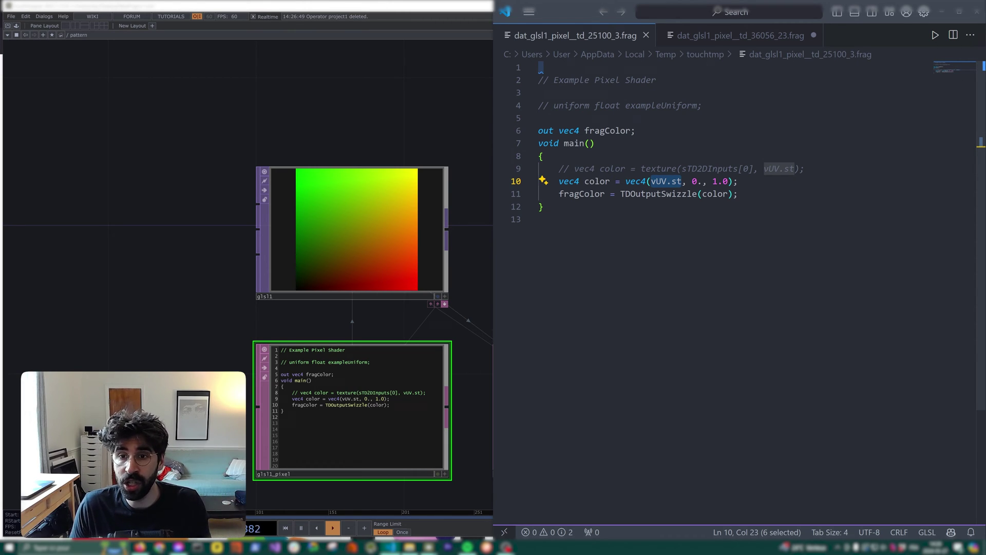
drag(692, 181, 738, 181)
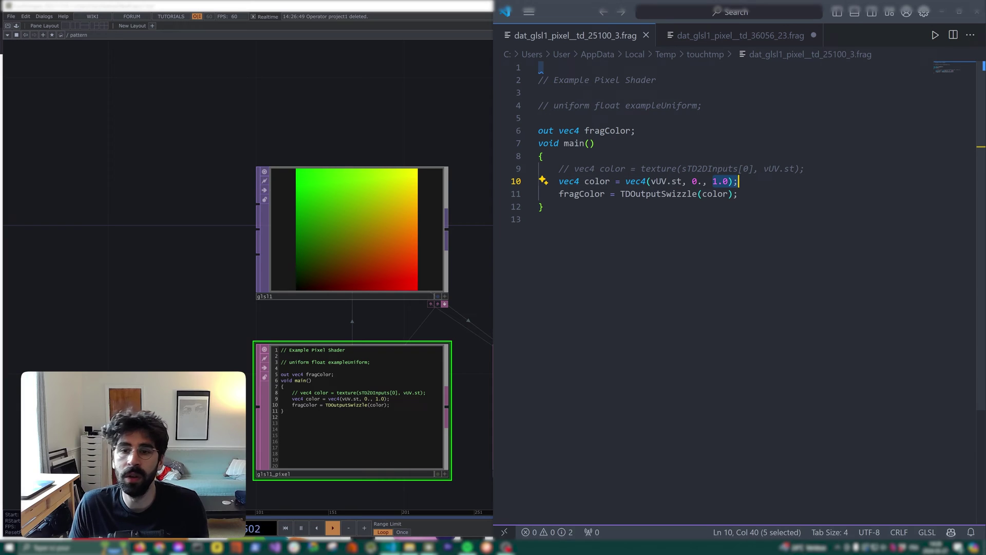
click(976, 11)
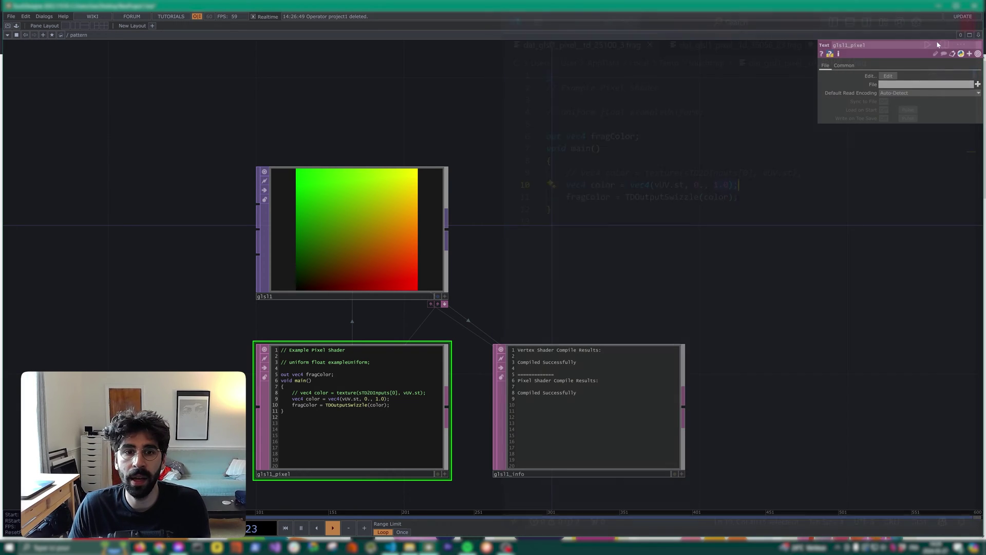
Step: Bind the glsl1 Resolution to the pattern component's Res parameter using a floating parameter window, and close that window
click(405, 239)
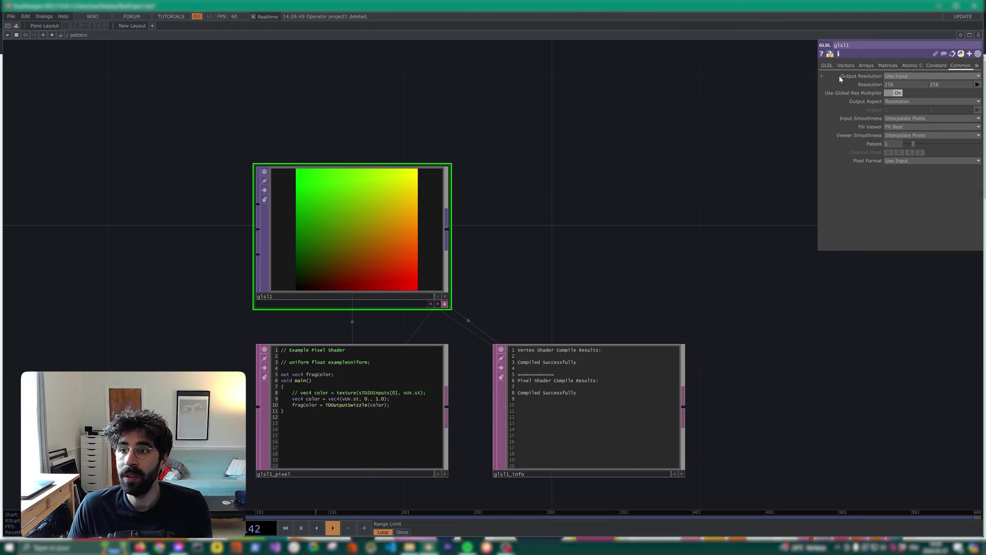
right_click(84, 35)
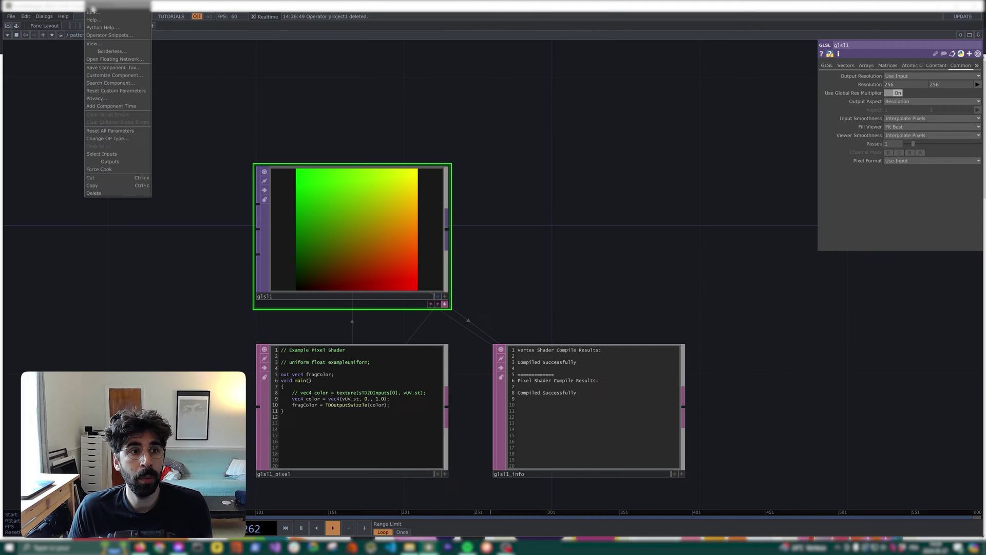
click(94, 7)
drag(95, 9, 189, 73)
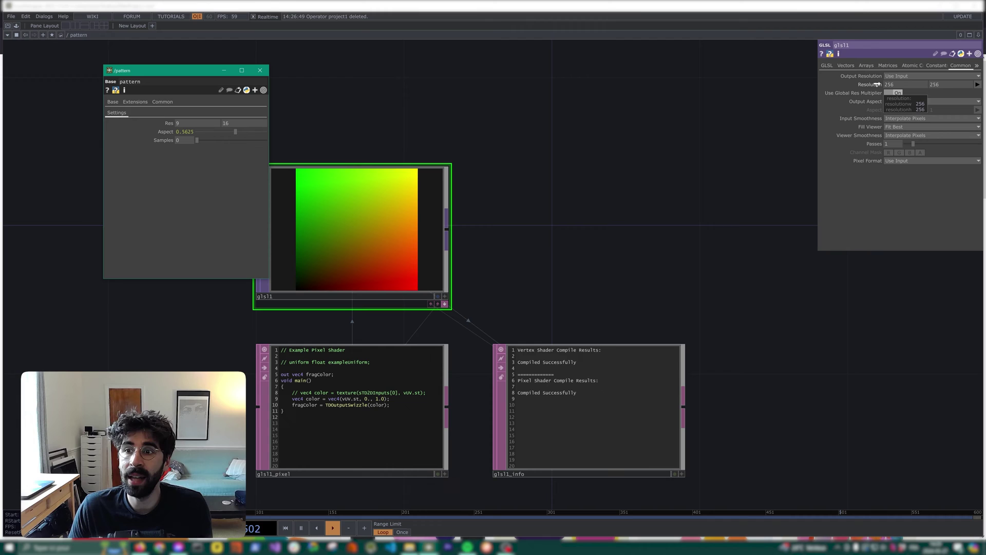
drag(878, 85, 880, 82)
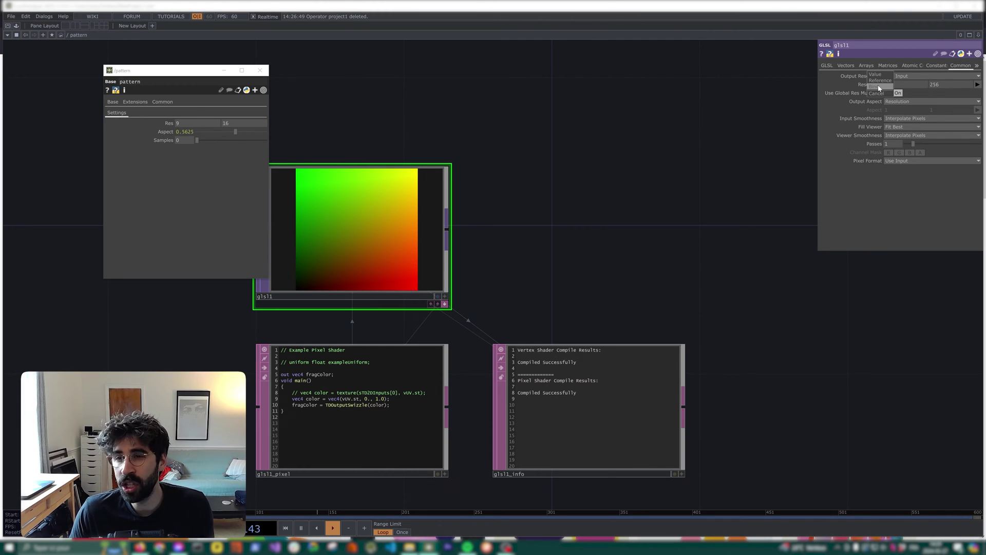
click(879, 87)
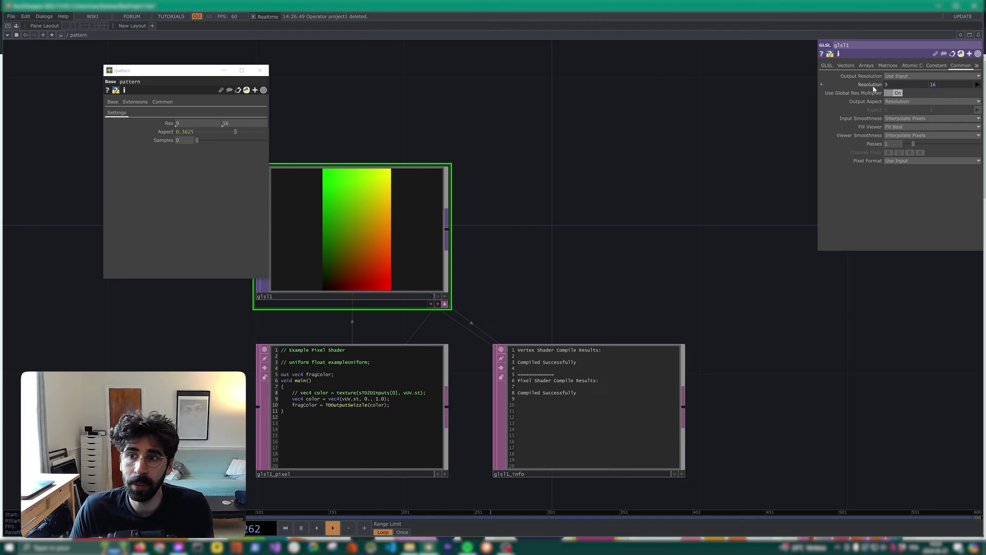
click(259, 70)
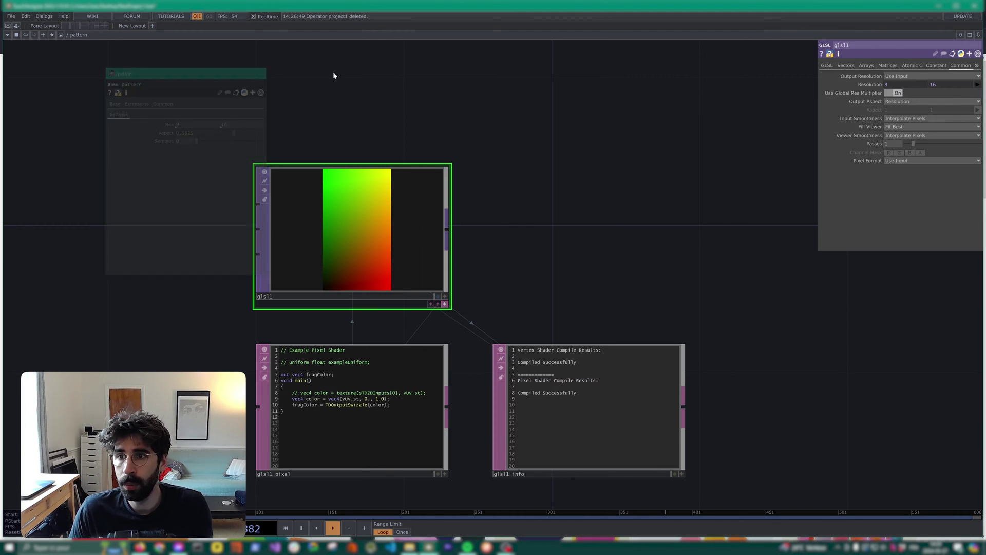
Step: Set glsl1's input and viewer smoothness to Nearest Pixel and its pixel format to 32-bit float (RGBA)
click(907, 118)
click(907, 129)
click(907, 135)
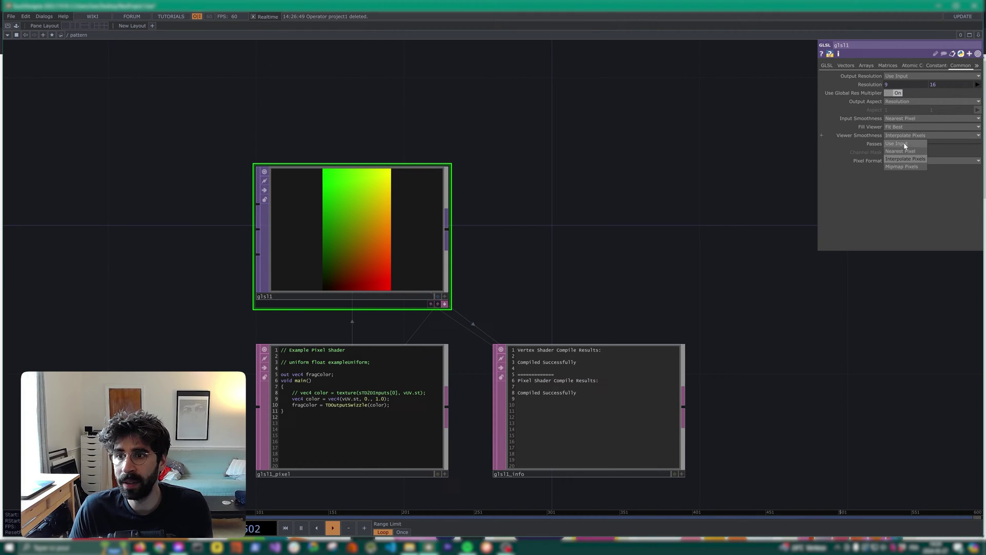
click(907, 144)
click(907, 161)
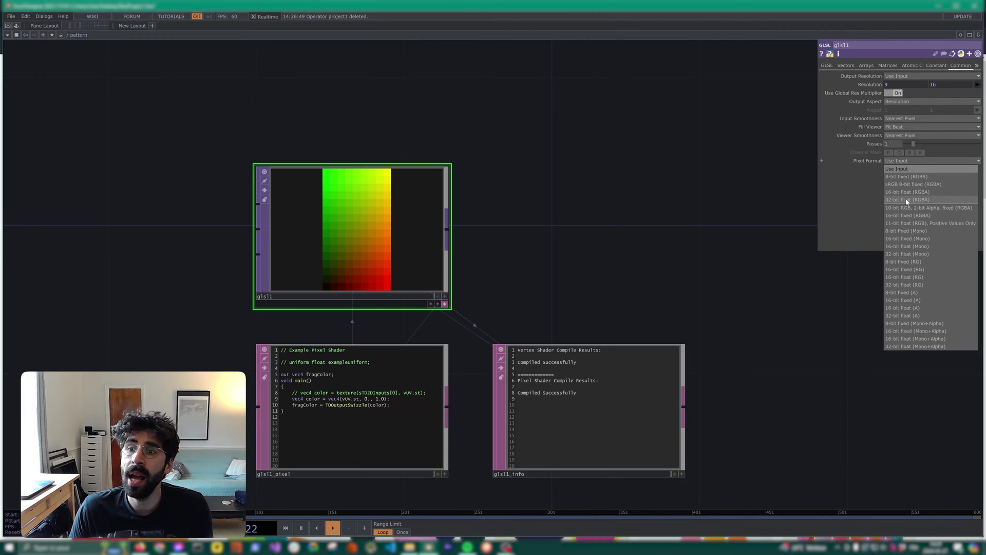
click(906, 200)
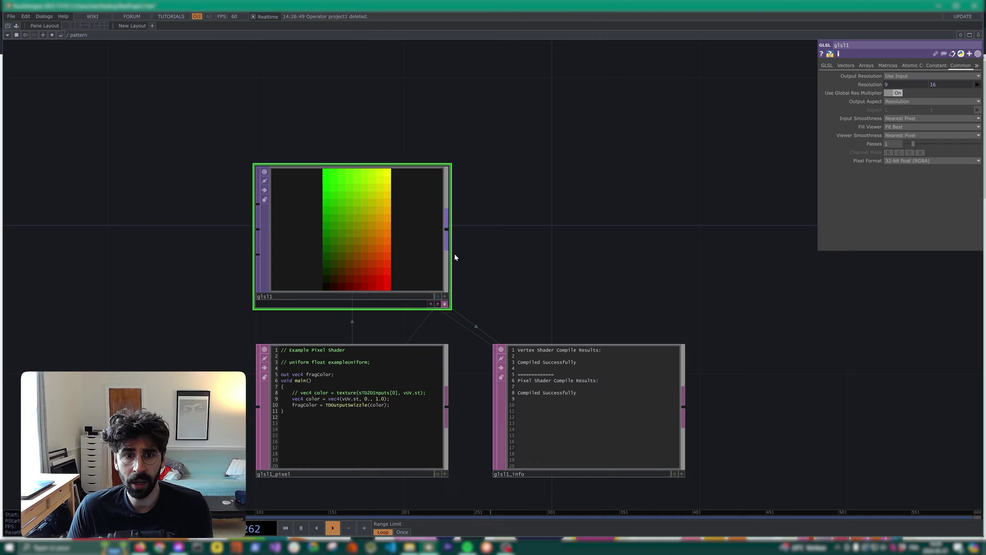
Step: Display glsl1's output as points in its viewer and orbit around the resulting point grid
drag(454, 301, 499, 303)
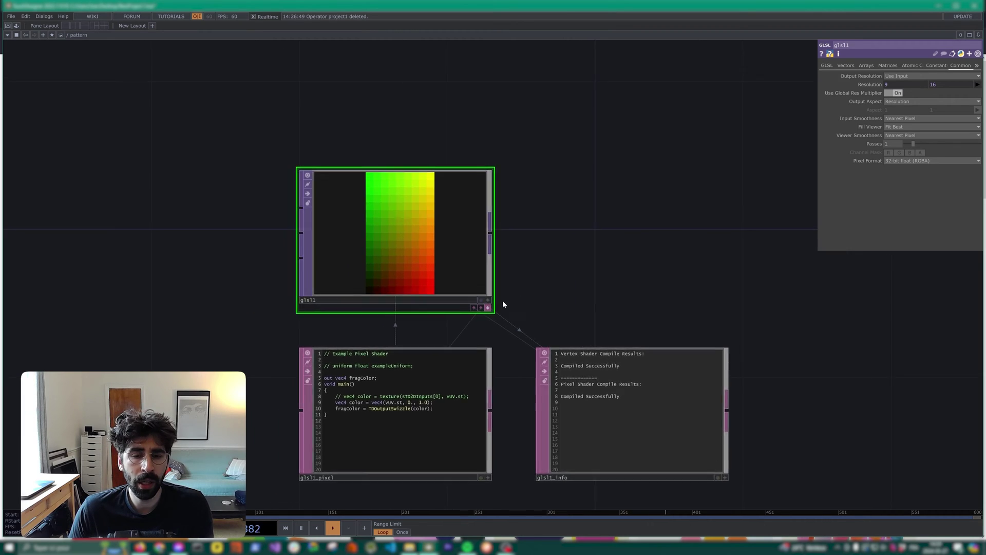
scroll(494, 305, up, 3)
click(492, 302)
right_click(416, 261)
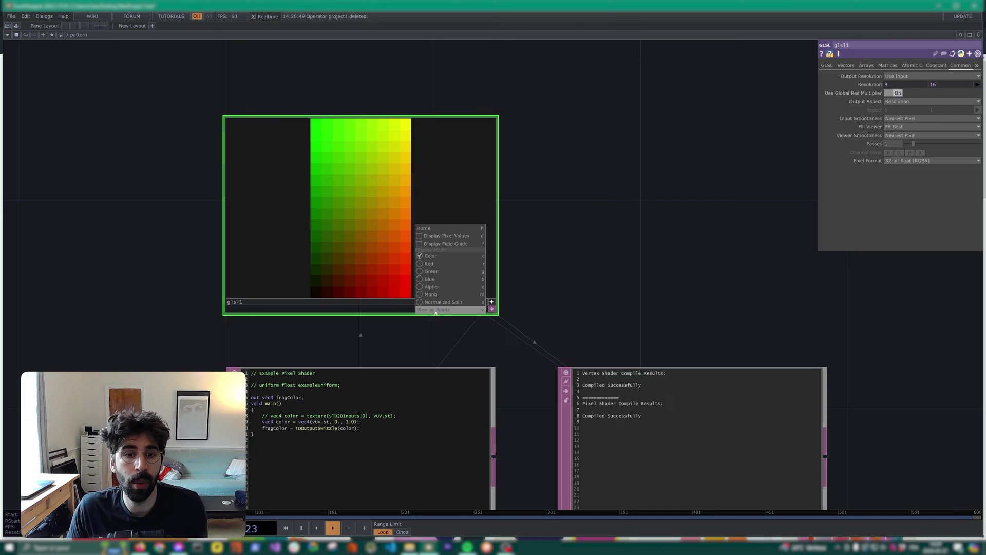
click(435, 310)
scroll(366, 237, down, 2)
drag(366, 234, 369, 229)
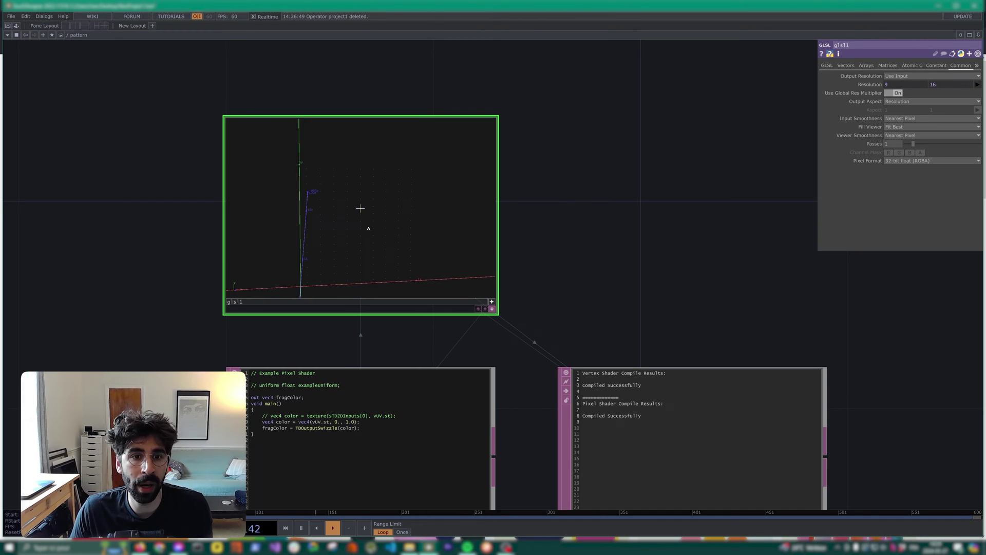
click(493, 303)
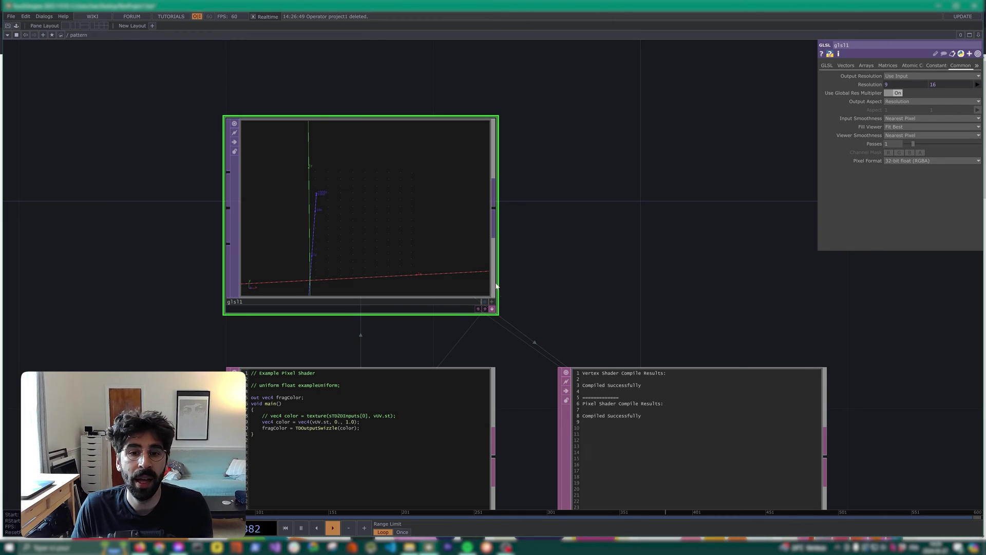
Step: Append a Math TOP to the output of glsl1 and place it beside that operator
right_click(492, 200)
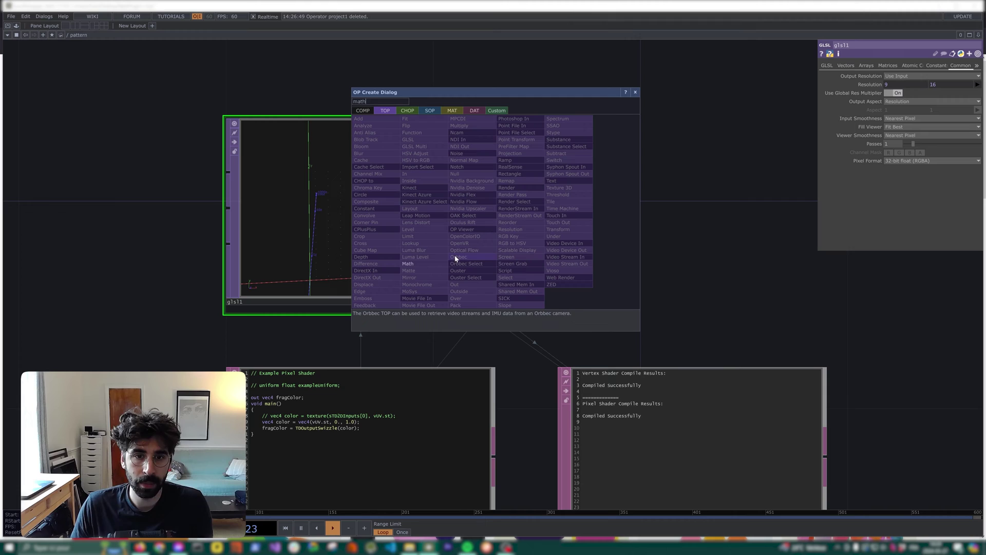
click(452, 260)
click(635, 218)
drag(635, 217, 682, 226)
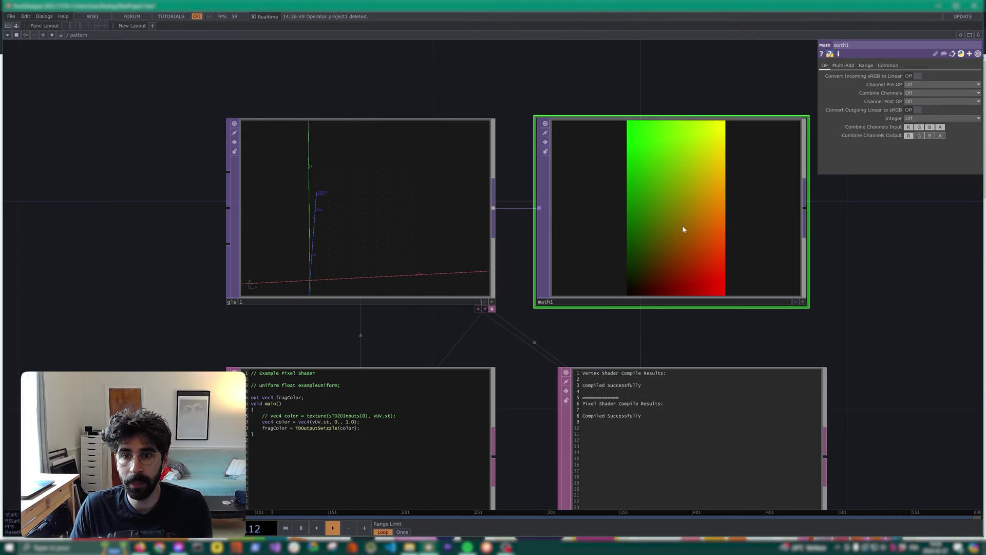
Step: Reference the pattern component's Aspect parameter in the upper value of math1's To Range R, using a floating parameter window
click(866, 65)
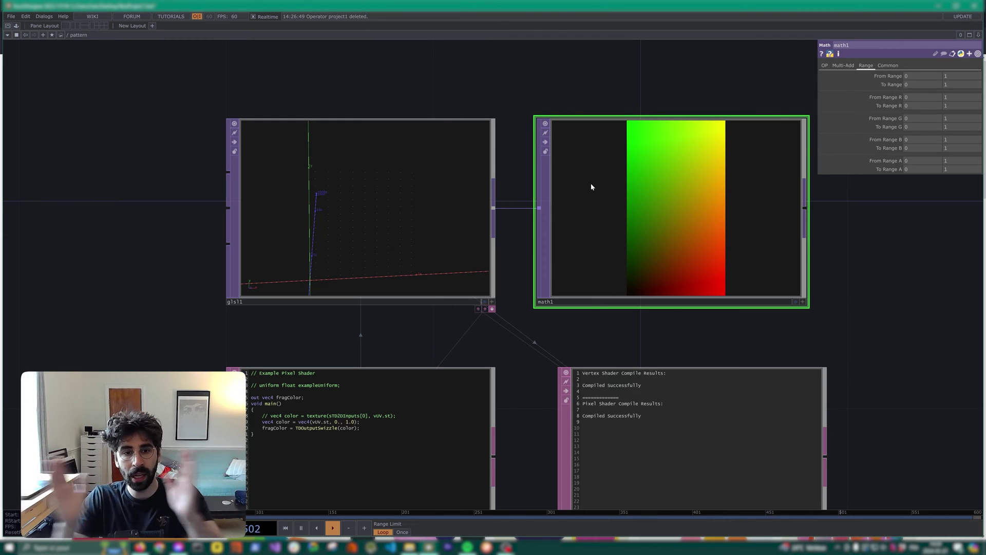
right_click(76, 40)
click(87, 12)
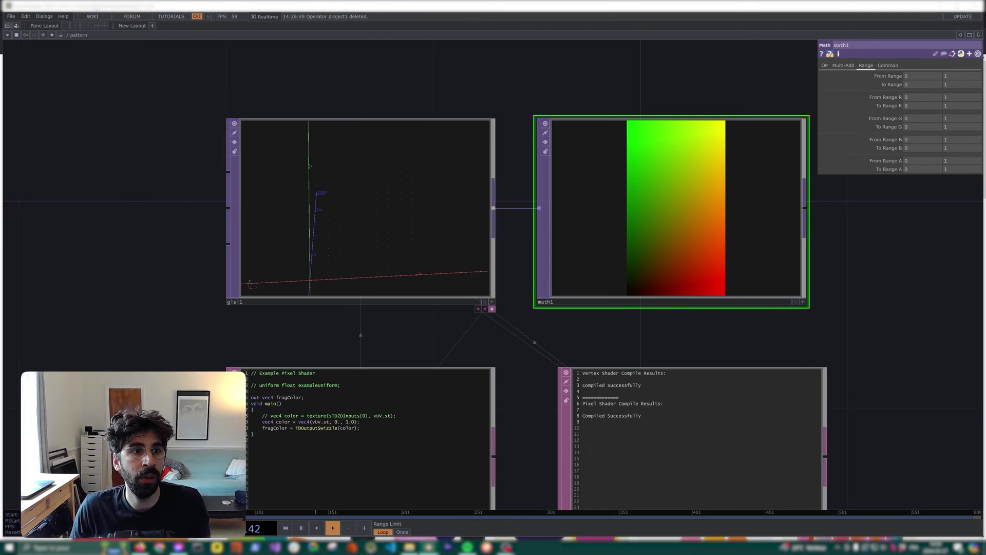
drag(88, 13, 121, 70)
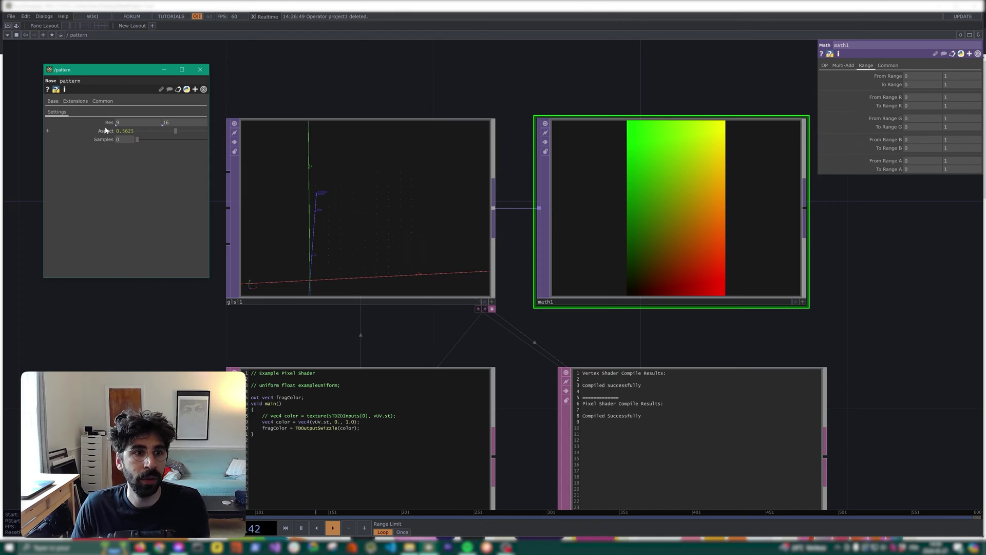
drag(955, 106, 956, 107)
click(959, 107)
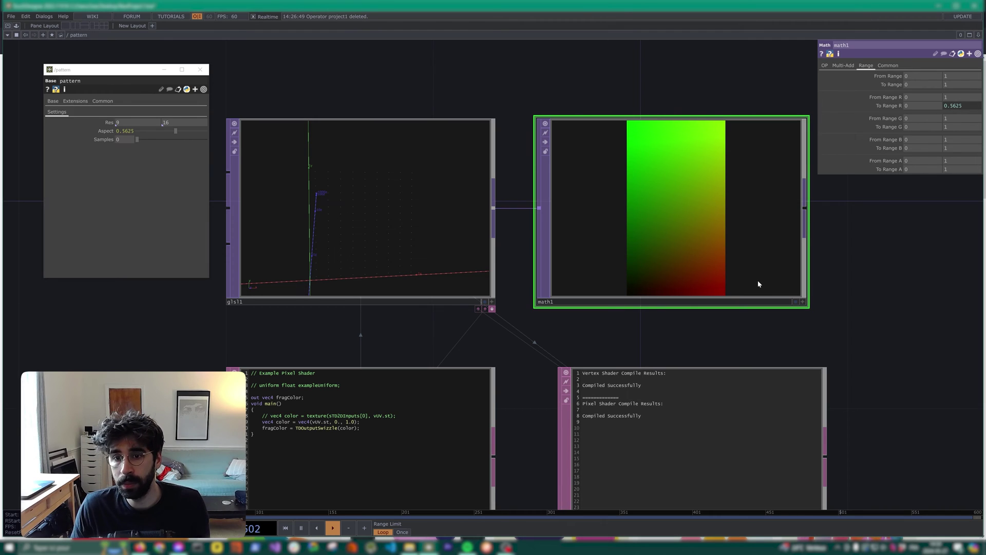
Step: View math1's output as points, compare it with glsl1's point grid, and return both viewers to their image display
click(802, 302)
right_click(665, 188)
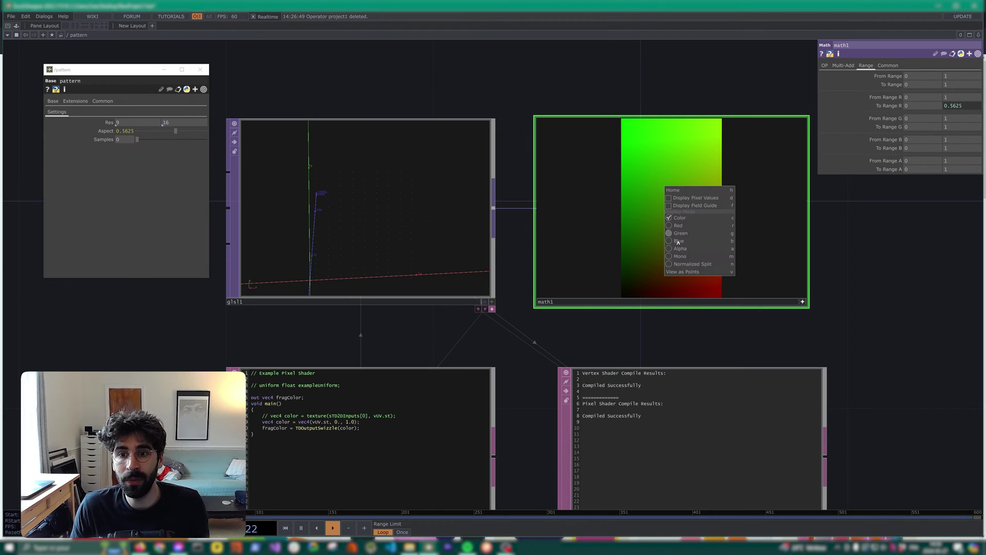
click(692, 273)
scroll(665, 233, down, 2)
drag(666, 233, 625, 214)
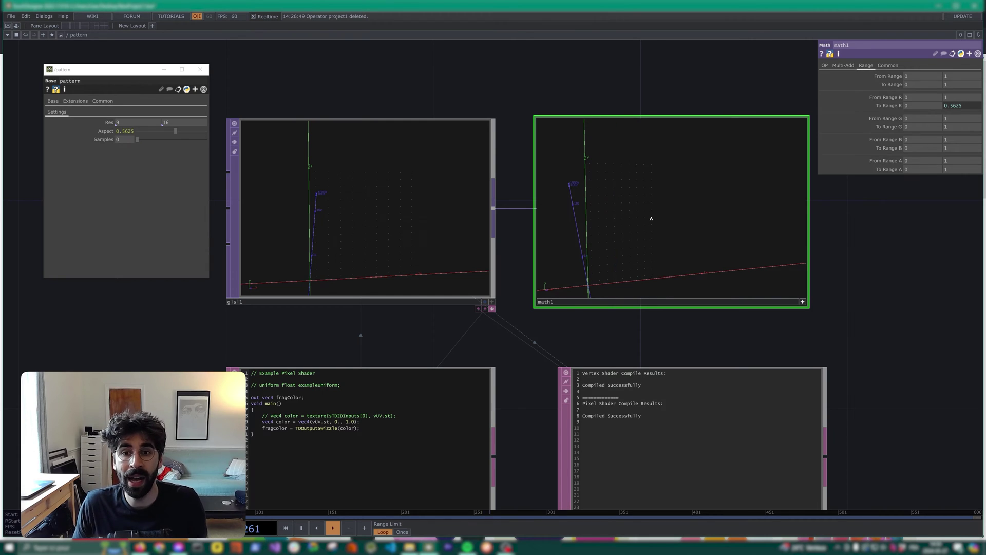
click(462, 197)
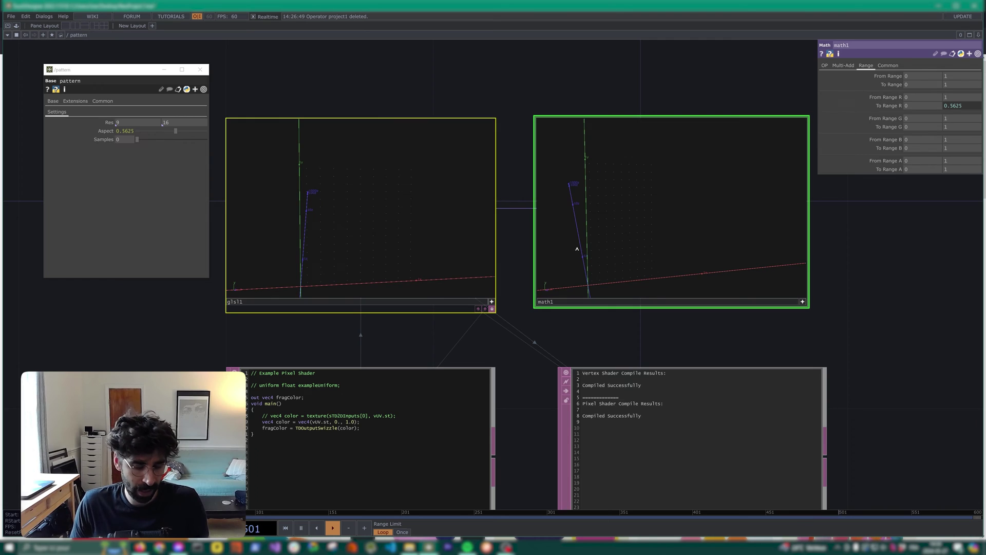
key(p)
key(p)
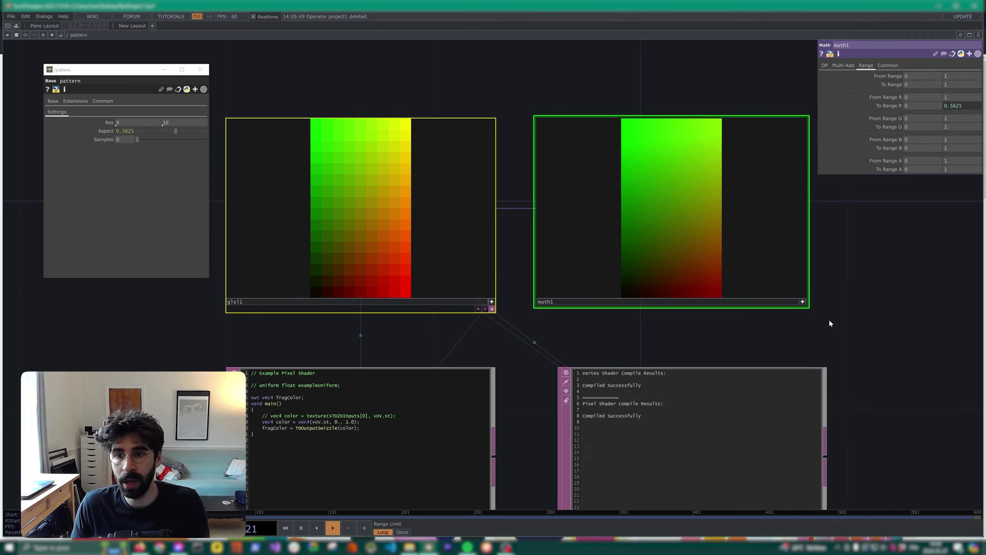
click(803, 302)
Step: Append a Null TOP to math1 and rename it null_tops
drag(821, 291, 646, 277)
click(590, 217)
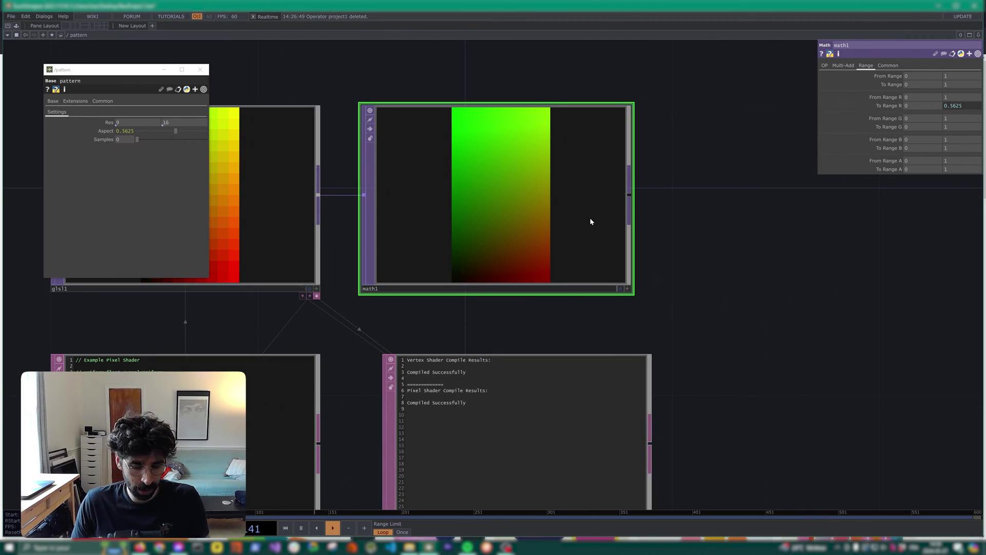
key(alt+n)
click(800, 205)
click(714, 289)
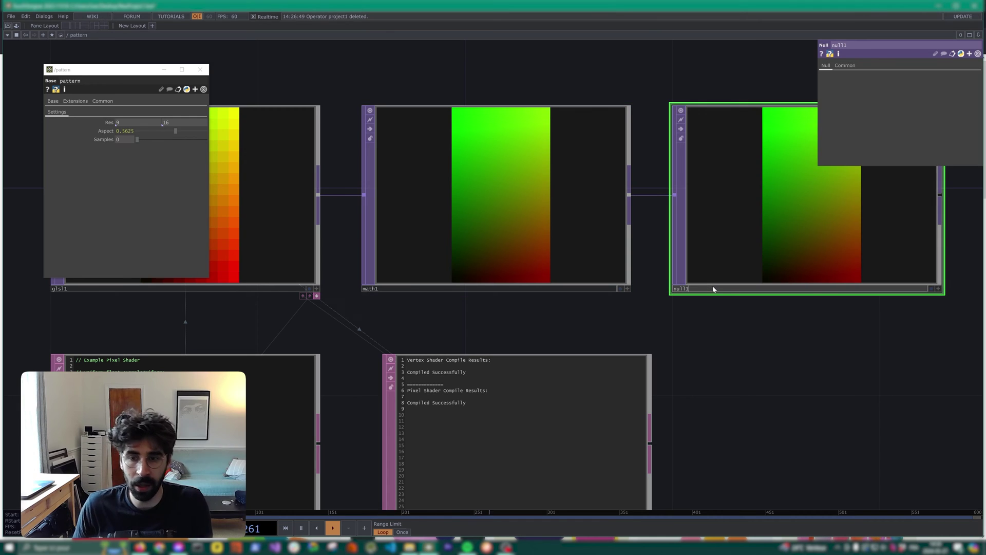
key(BackSpace)
text(_tops)
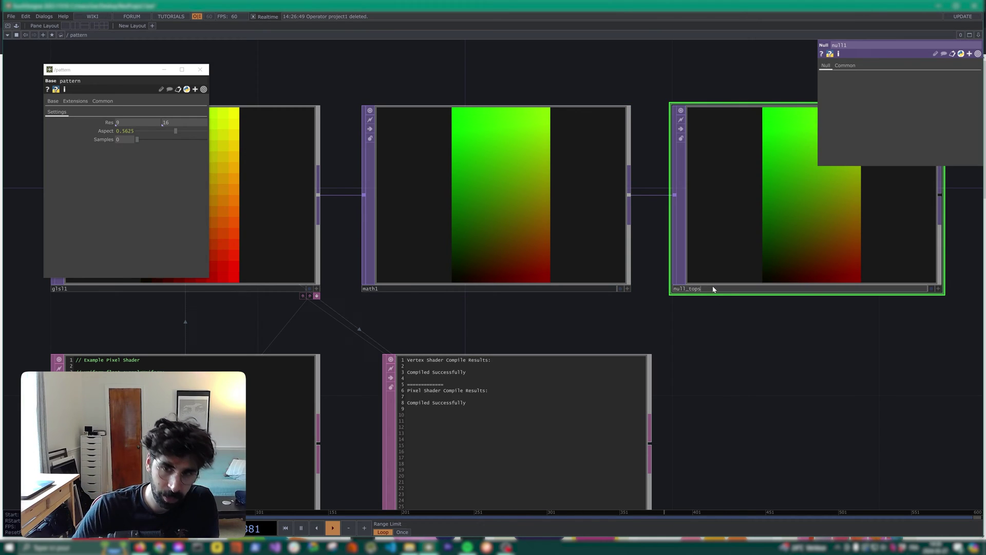
Step: Set the viewer smoothness of both math1 and null_tops to Nearest Pixel
drag(745, 331, 477, 174)
click(845, 65)
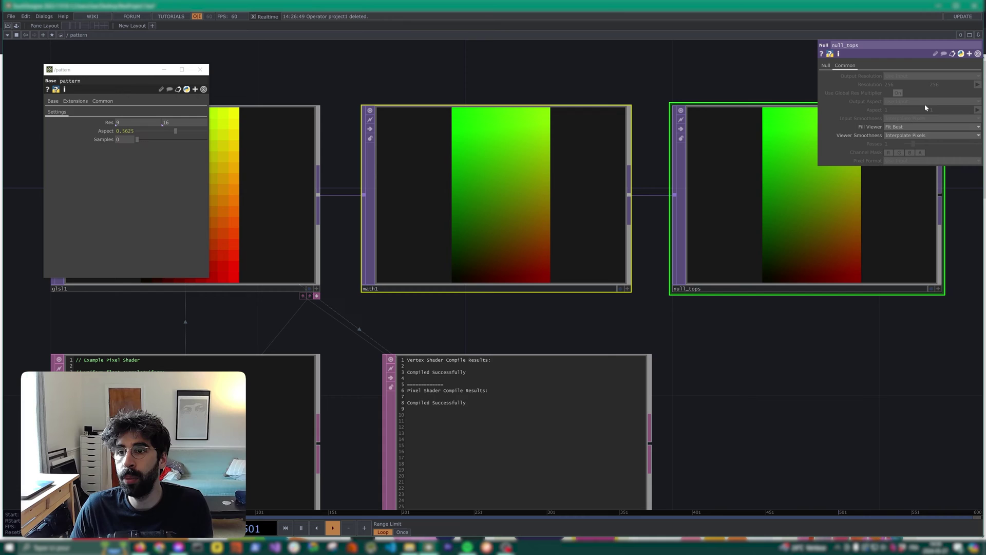
click(923, 131)
click(939, 144)
click(924, 135)
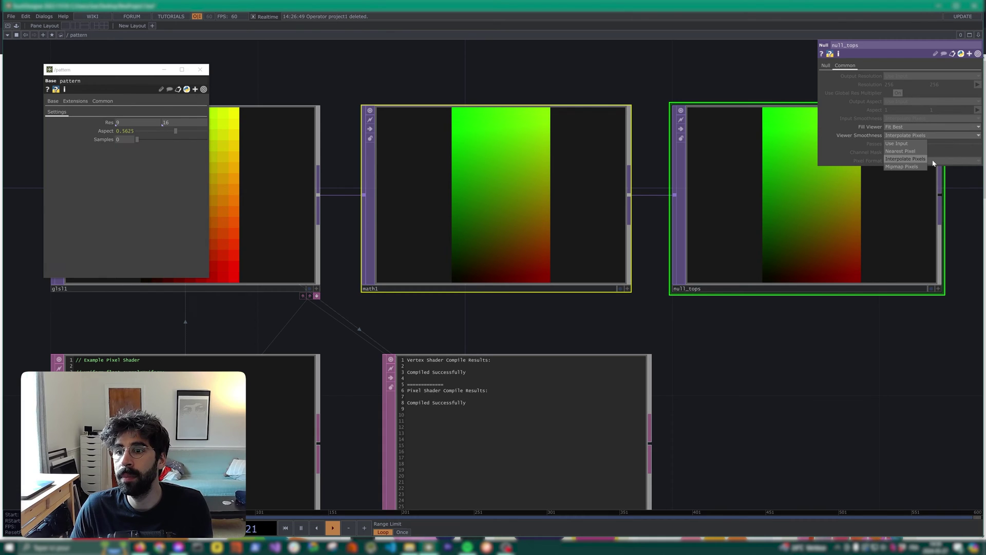
click(911, 151)
Step: Collapse the docked shader and info DATs of glsl1 to tidy the network
scroll(713, 297, down, 5)
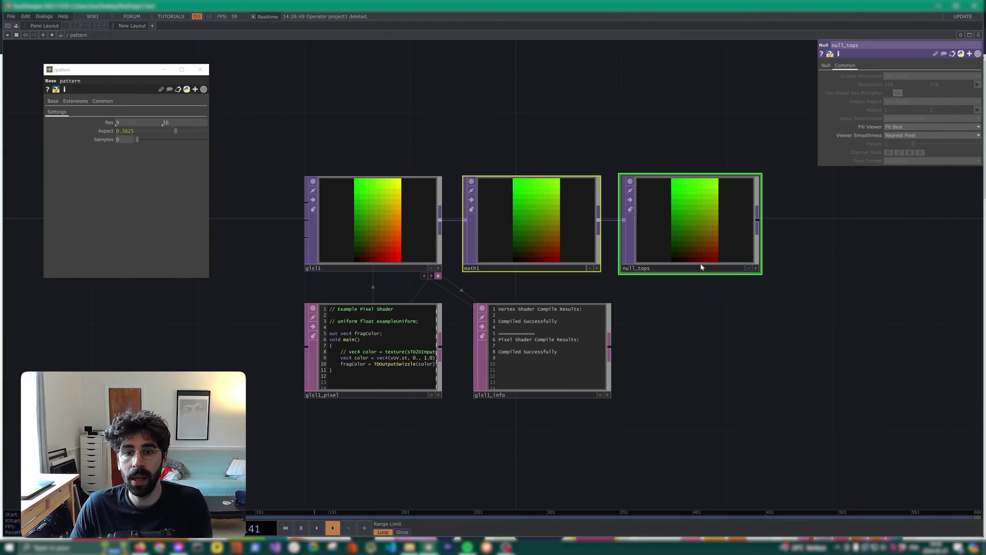
click(425, 276)
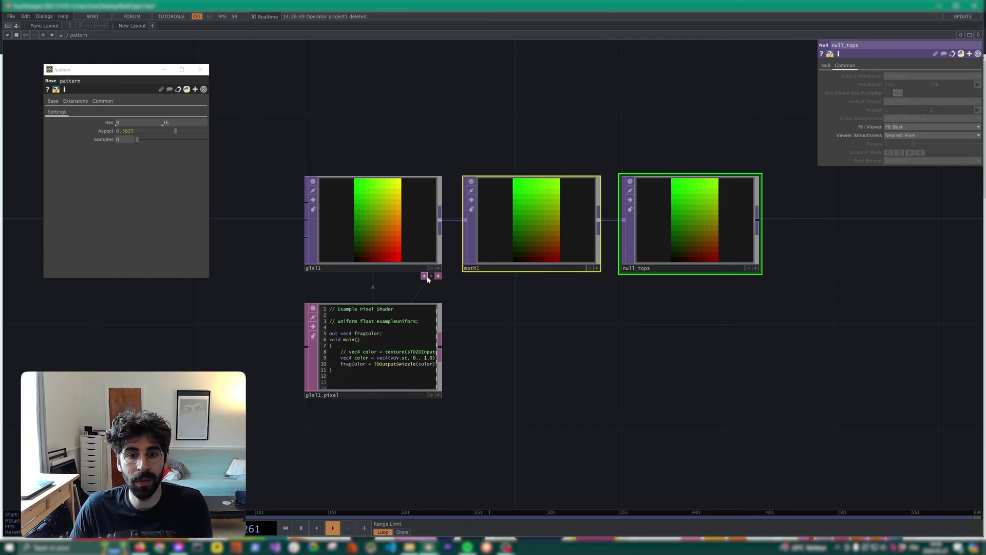
click(425, 277)
click(425, 276)
click(431, 276)
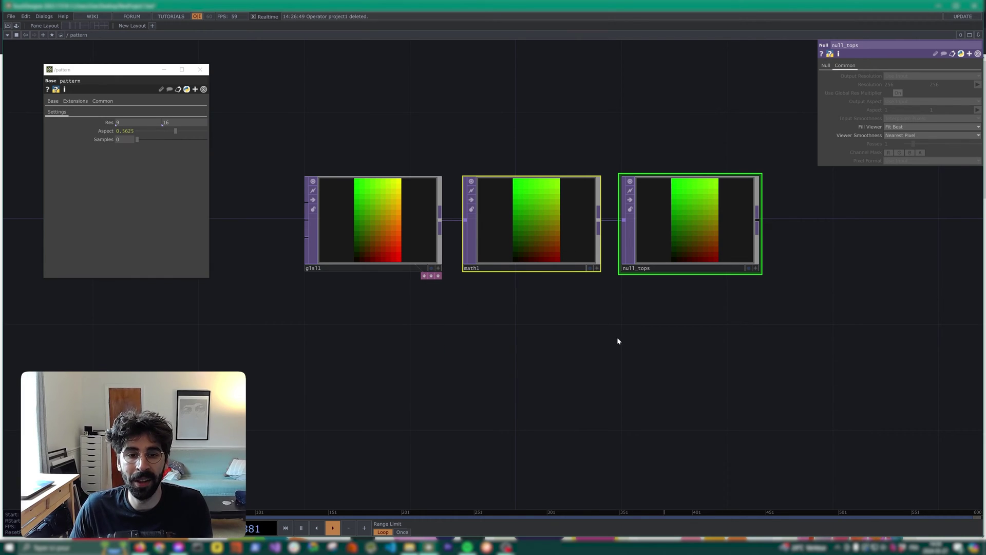
Step: Move the glsl1, math1 and null_tops chain higher in the network and close the floating pattern parameter window
drag(695, 367, 362, 212)
drag(557, 251, 476, 201)
click(200, 69)
drag(742, 298, 645, 281)
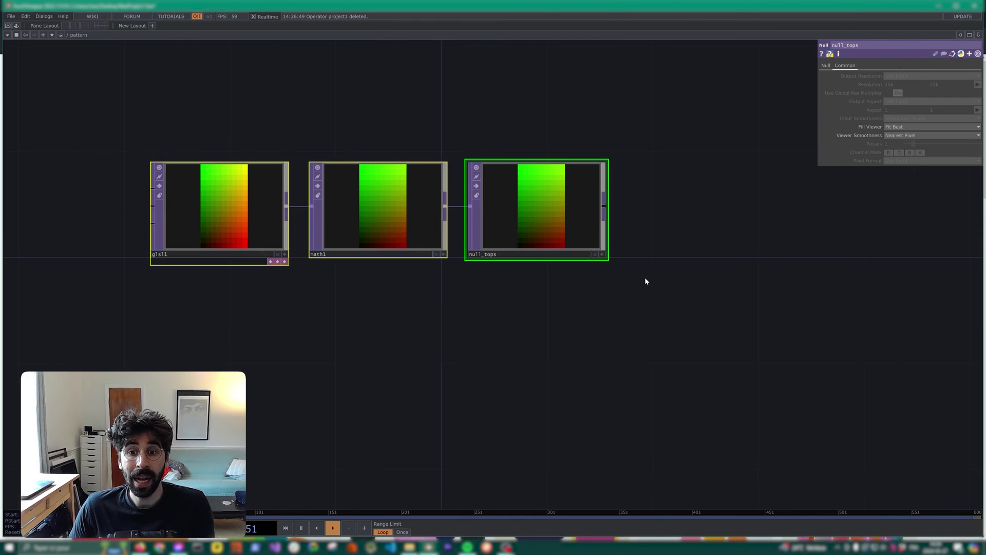
click(573, 304)
drag(565, 306, 563, 280)
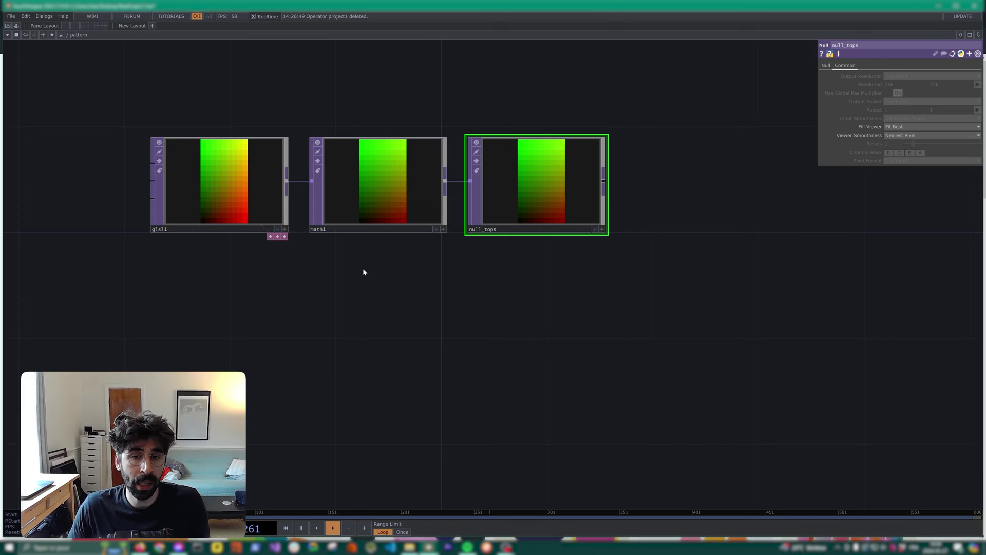
mouse_move(363, 271)
mouse_down()
mouse_move(396, 254)
mouse_move(366, 262)
mouse_up()
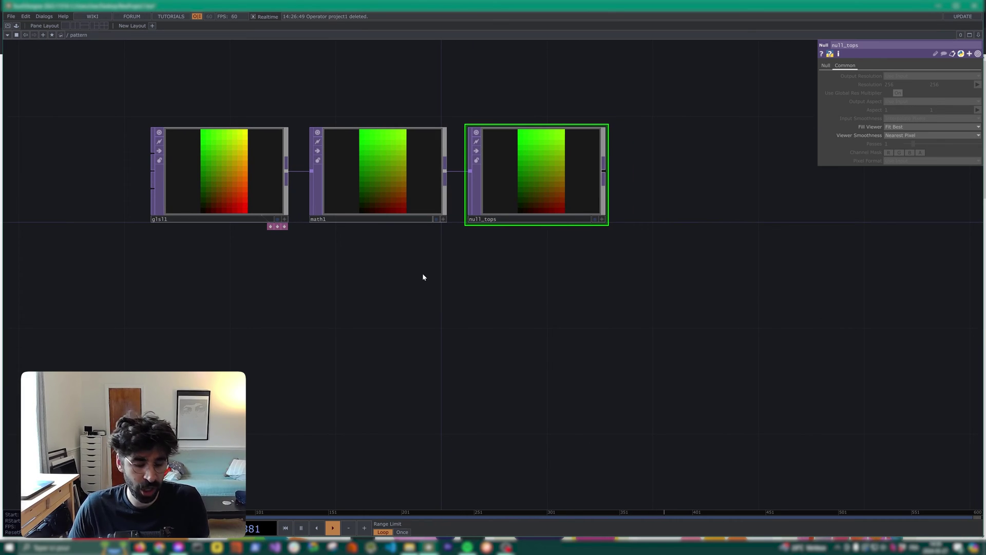
key(Tab)
text(circ)
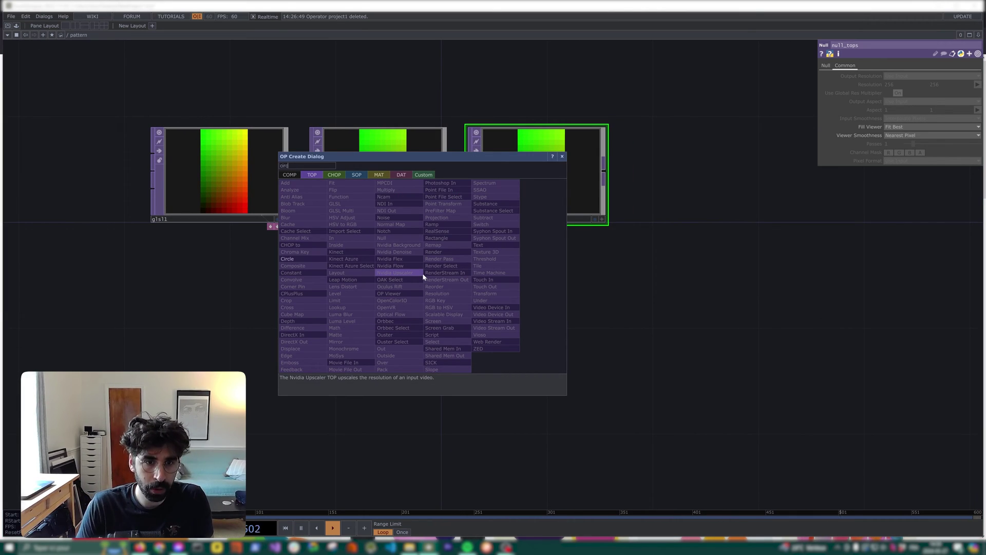
click(355, 174)
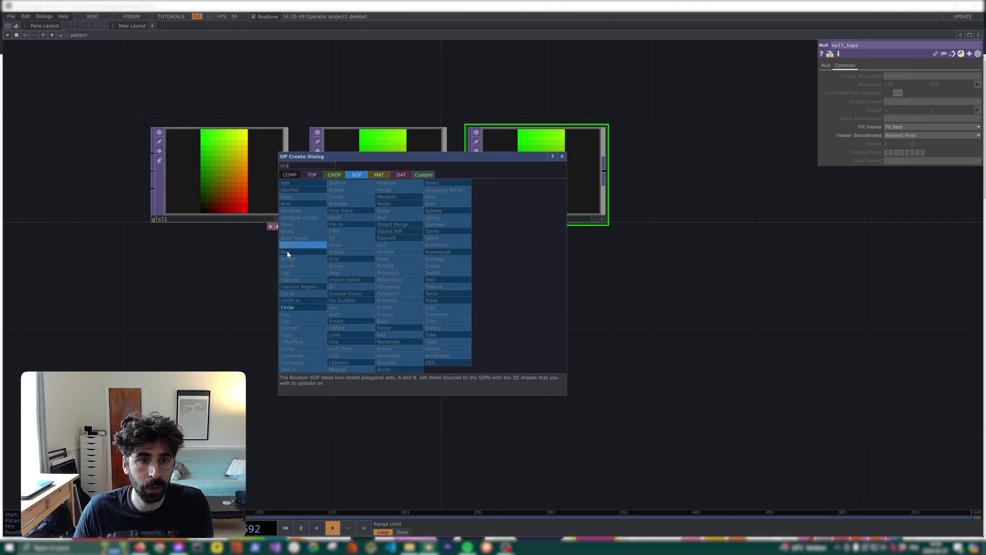
click(300, 305)
key(Escape)
Step: Add a Circle SOP below the TOP chain in the pattern network
key(Tab)
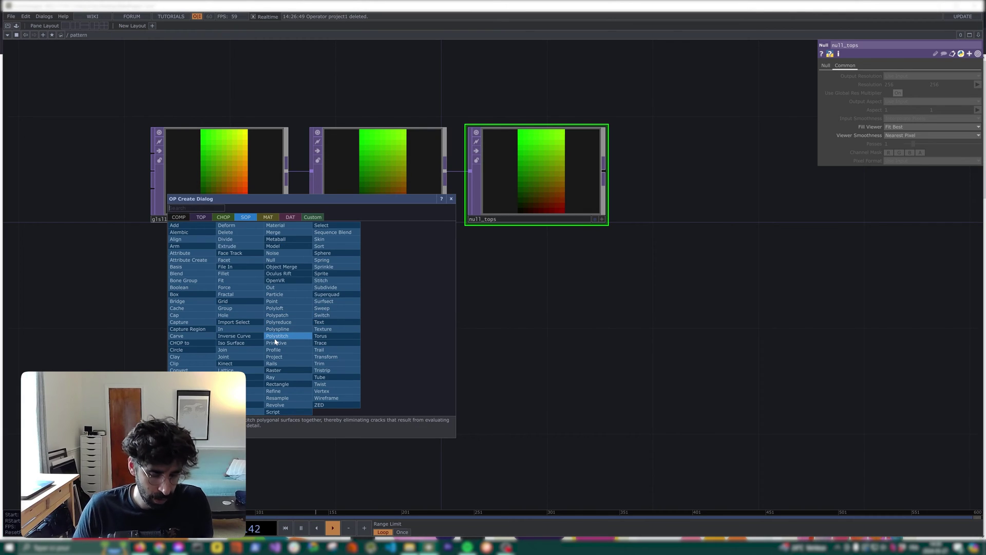
text(ci)
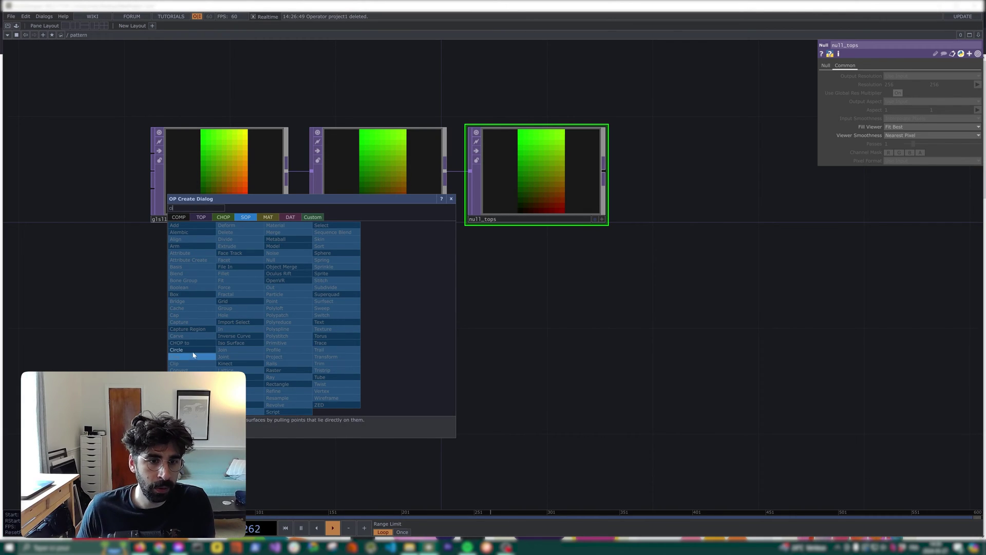
key(Return)
click(275, 363)
Step: Append a Transform SOP to the circle and set its uniform scale to 0.05
right_click(339, 363)
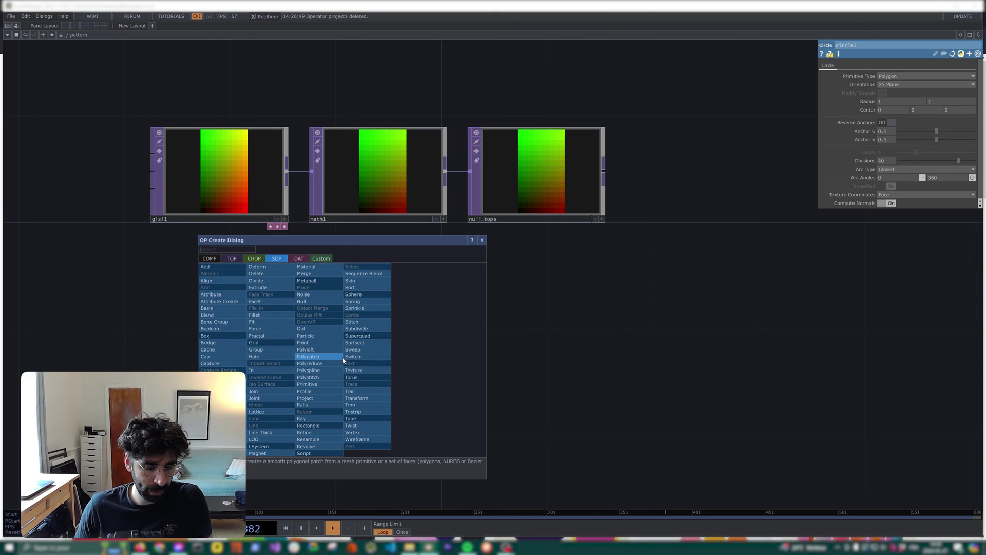
text(tr)
click(381, 401)
click(479, 357)
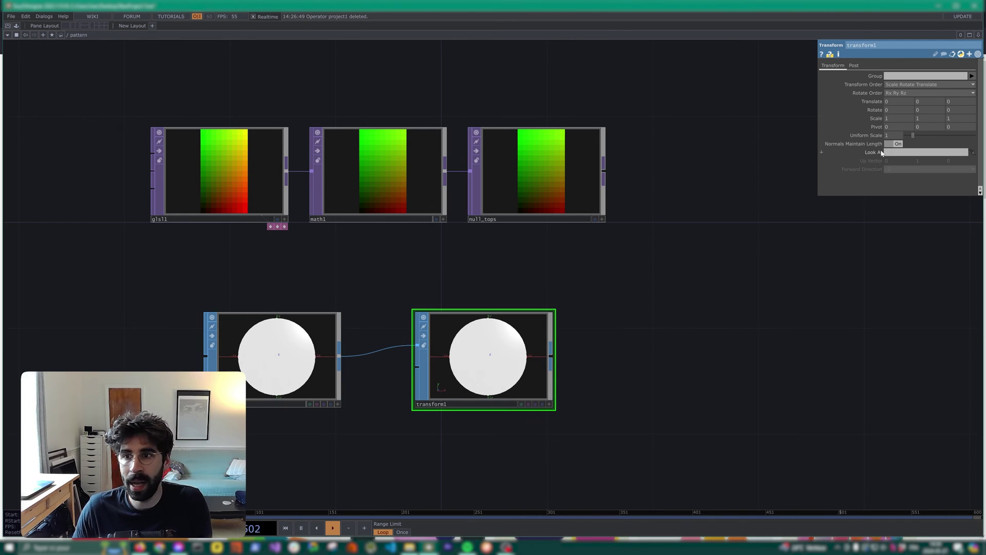
text(0.0)
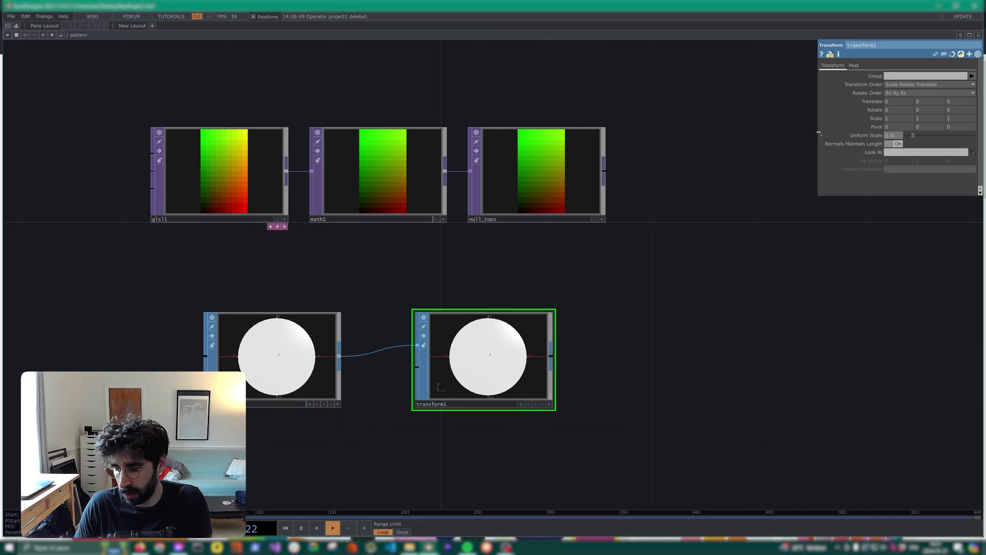
text(5)
key(Return)
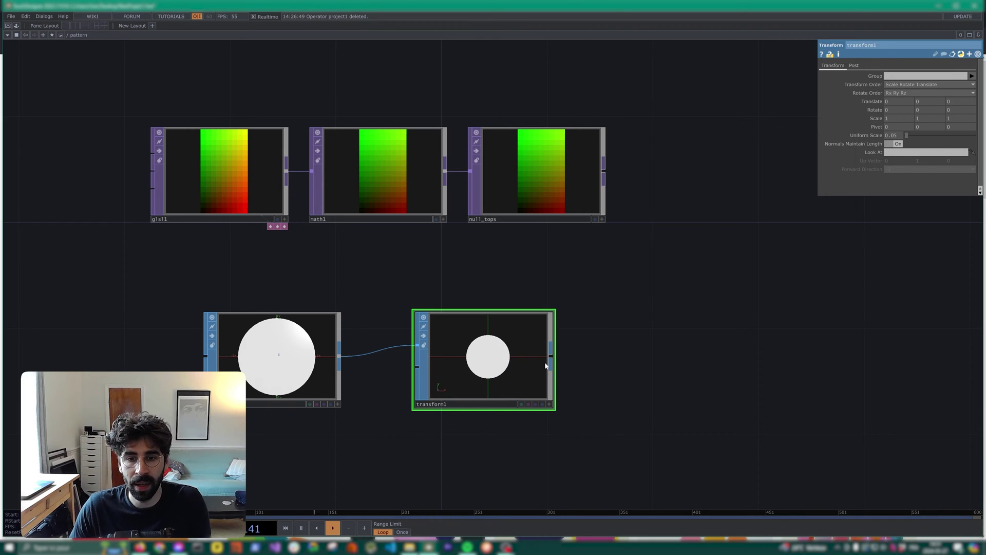
Step: Append a Geometry COMP to transform1's output and frame its shape in the viewer
right_click(551, 356)
click(420, 259)
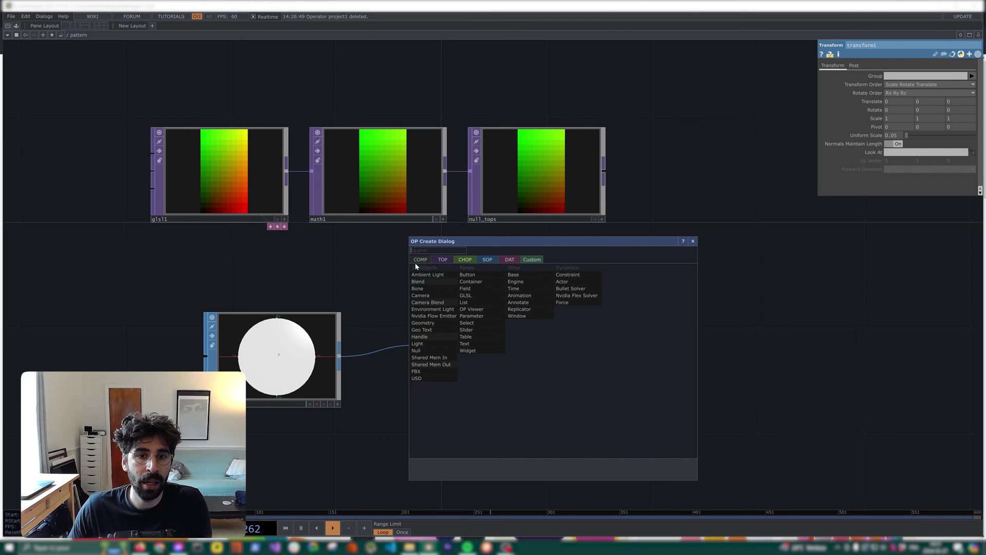
click(437, 324)
click(766, 350)
key(h)
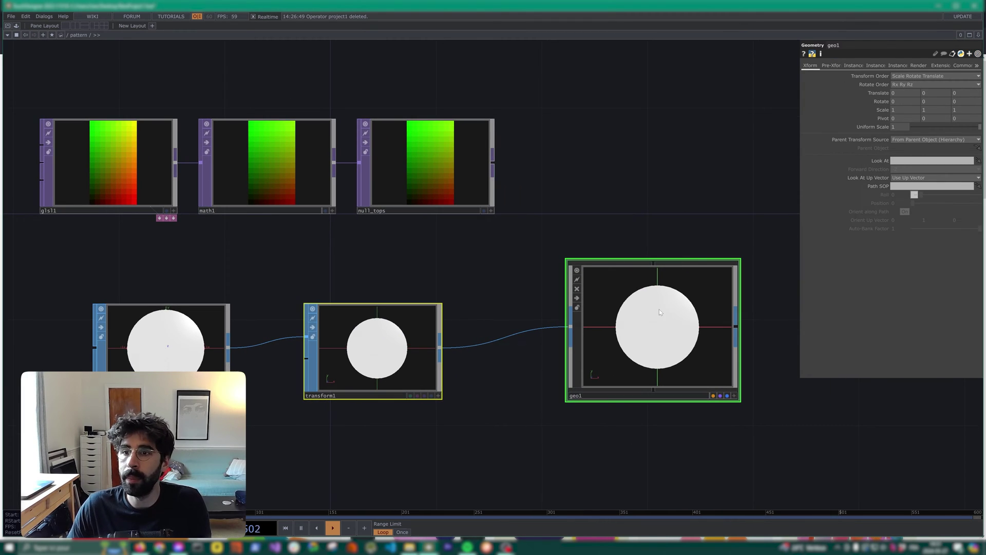
Step: Enlarge the geo1 Geometry COMP into a tall portrait-shaped node beside the TOP chain and the circle chain
click(660, 312)
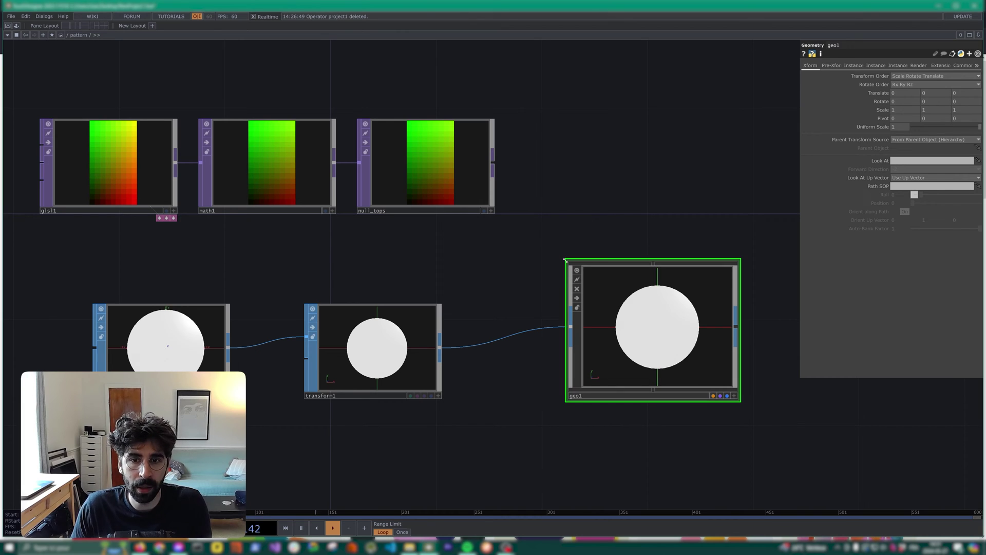
drag(564, 260, 559, 40)
drag(762, 145, 683, 248)
scroll(683, 335, down, 2)
scroll(657, 437, up, 4)
scroll(598, 371, down, 3)
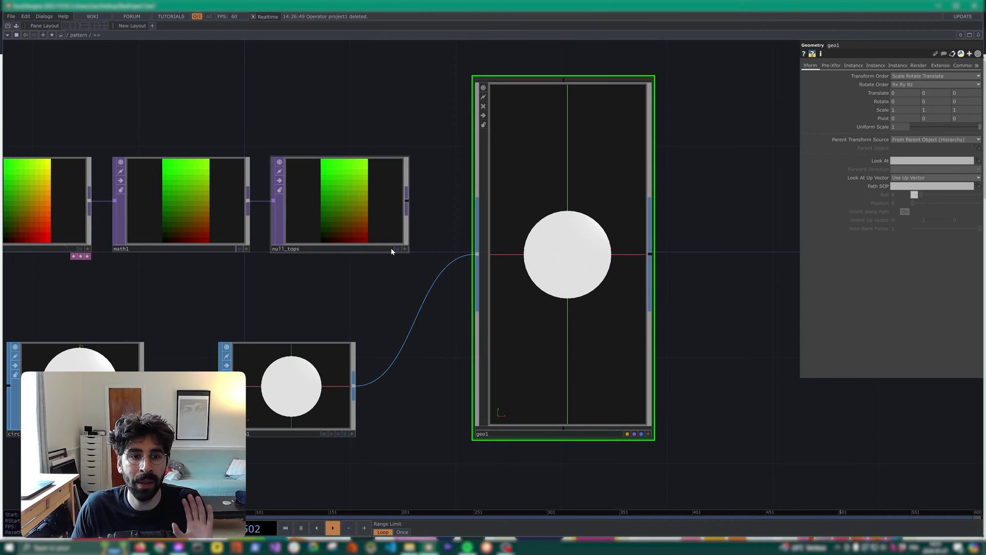
Step: Enable instancing on geo1 with null_tops as the Translate OP, using r for Translate X and g for Translate Y
click(853, 65)
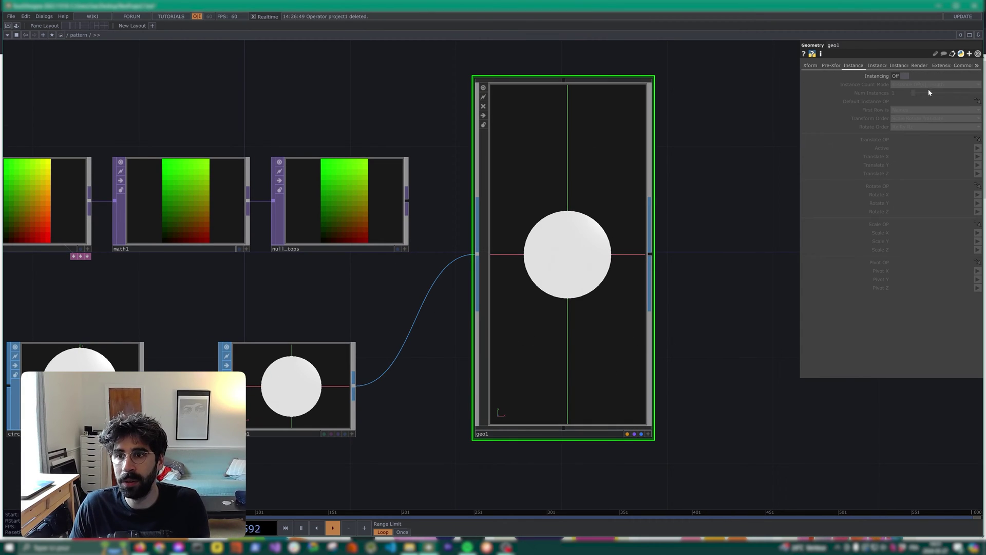
click(905, 76)
drag(301, 202, 914, 141)
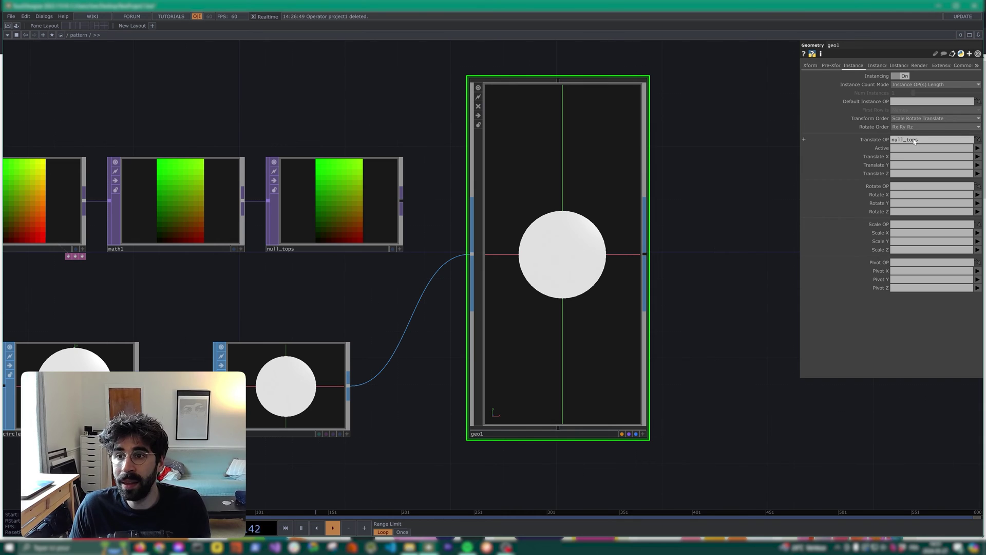
click(977, 156)
click(978, 166)
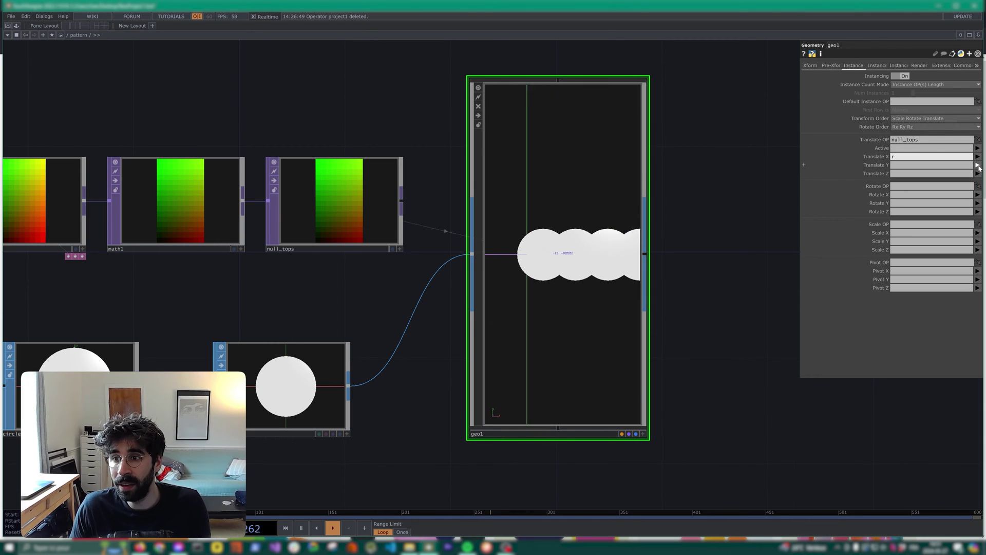
click(978, 165)
click(978, 180)
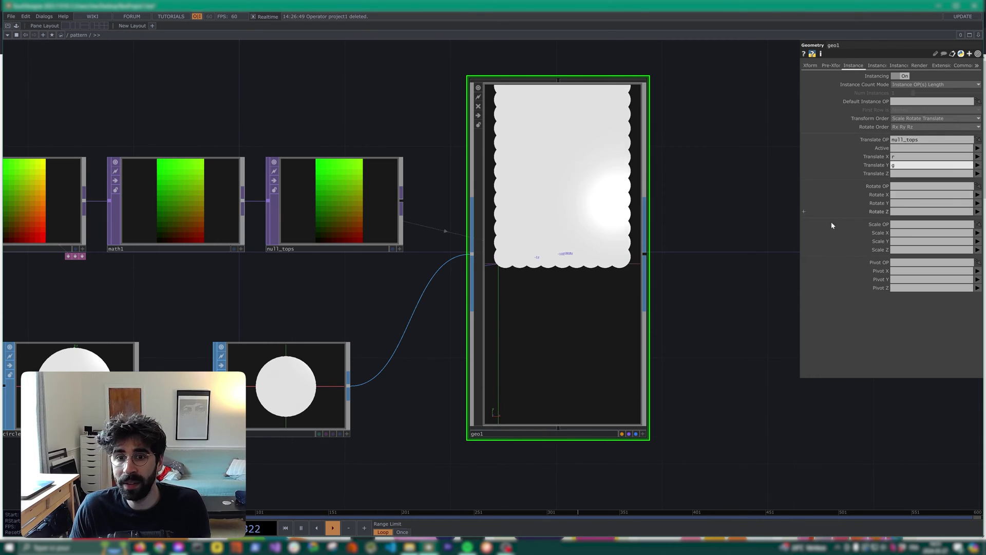
Step: Set transform1's uniform scale to 0.025
click(306, 417)
mouse_move(893, 136)
middle_down()
mouse_move(895, 151)
mouse_move(849, 151)
mouse_move(894, 142)
middle_up()
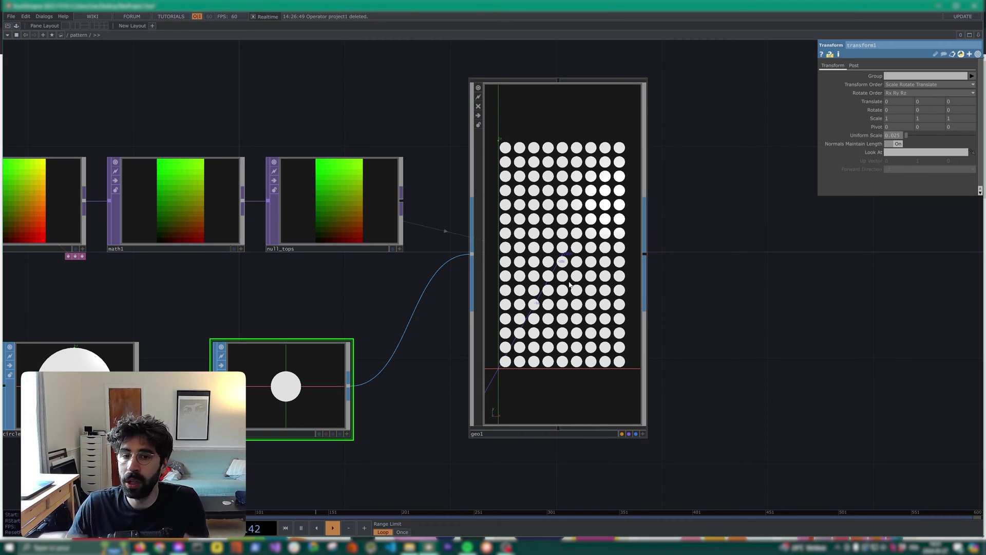
Step: Delete the geo1 Geometry COMP from the pattern network and frame the remaining nodes
click(542, 247)
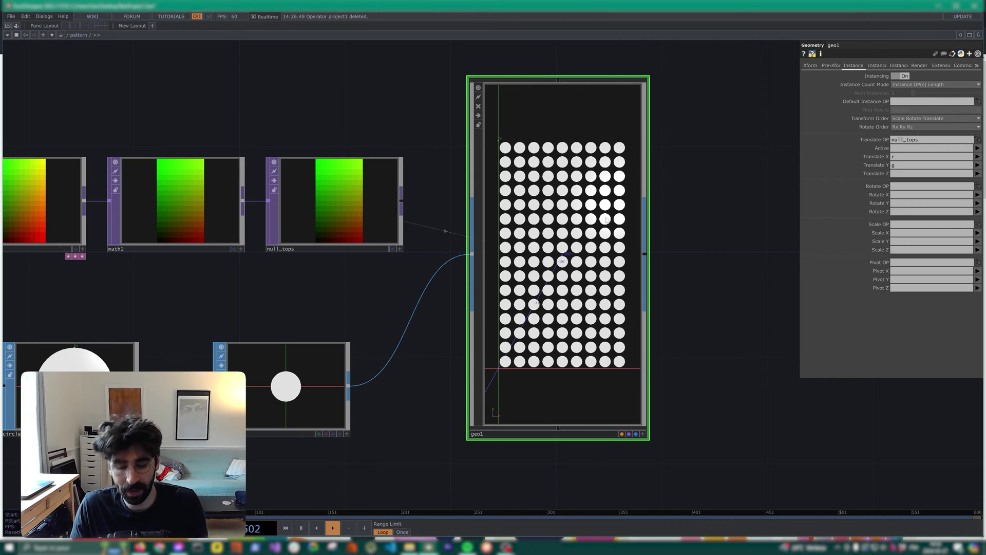
key(Delete)
key(h)
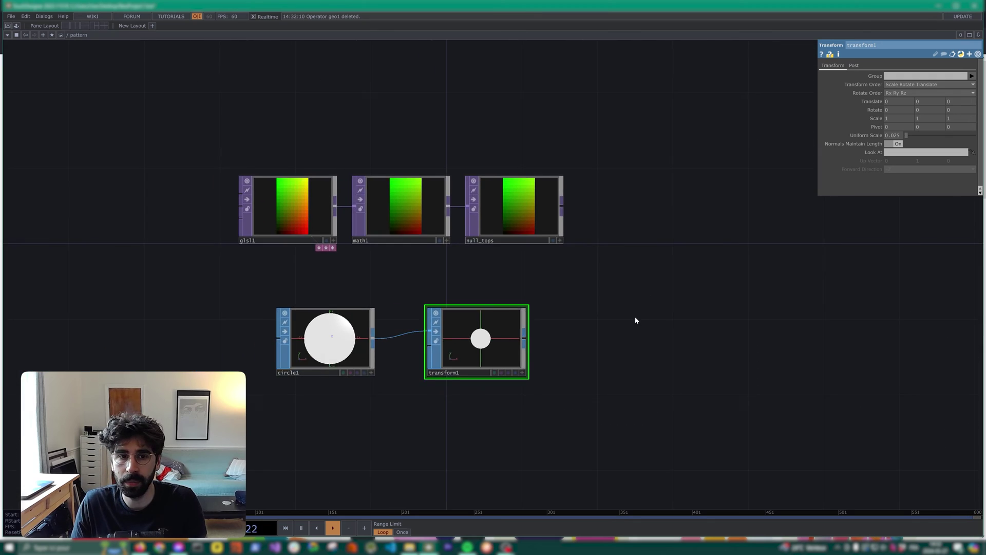
Step: Rearrange the network so the circle1 and transform1 pair sits well below the glsl1, math1 and null_tops chain
right_drag(773, 416, 438, 288)
drag(768, 297, 798, 179)
right_drag(794, 290, 453, 188)
drag(616, 204, 409, 261)
drag(696, 153, 626, 230)
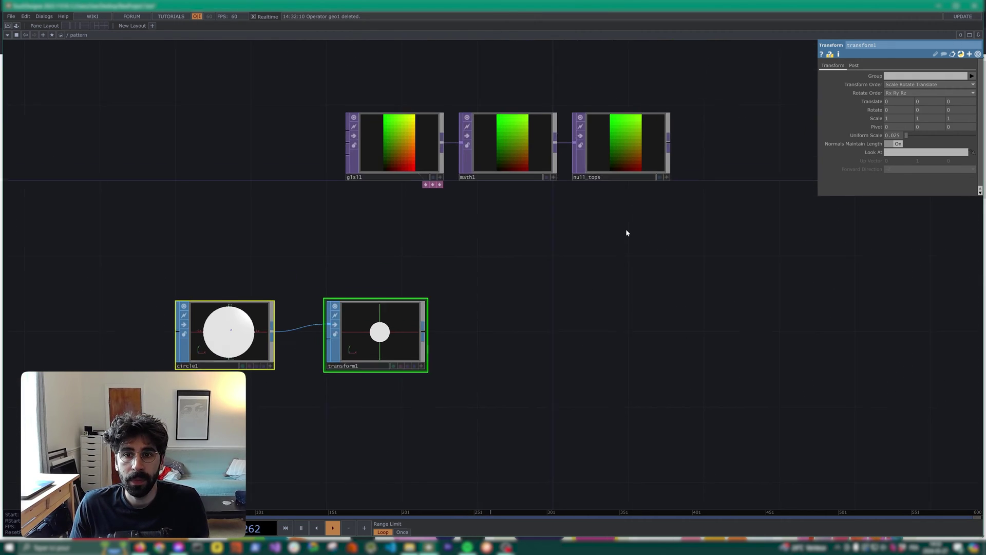
scroll(622, 237, down, 3)
right_drag(721, 240, 422, 147)
drag(452, 170, 273, 140)
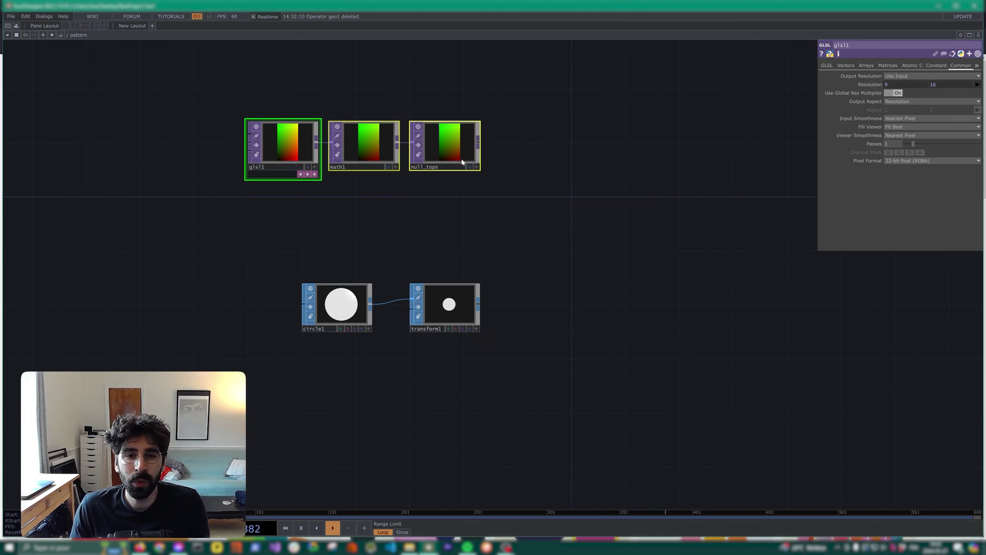
right_drag(482, 385, 287, 282)
drag(419, 315, 391, 288)
drag(302, 281, 261, 281)
scroll(506, 180, up, 2)
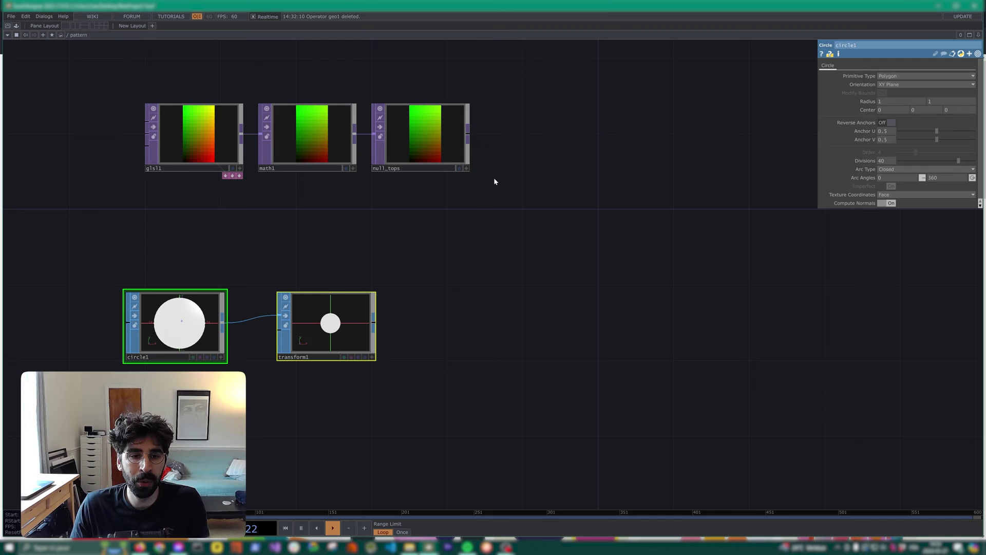
Step: Append a Copy SOP to transform1's output and place it beside that node
right_click(376, 323)
text(c)
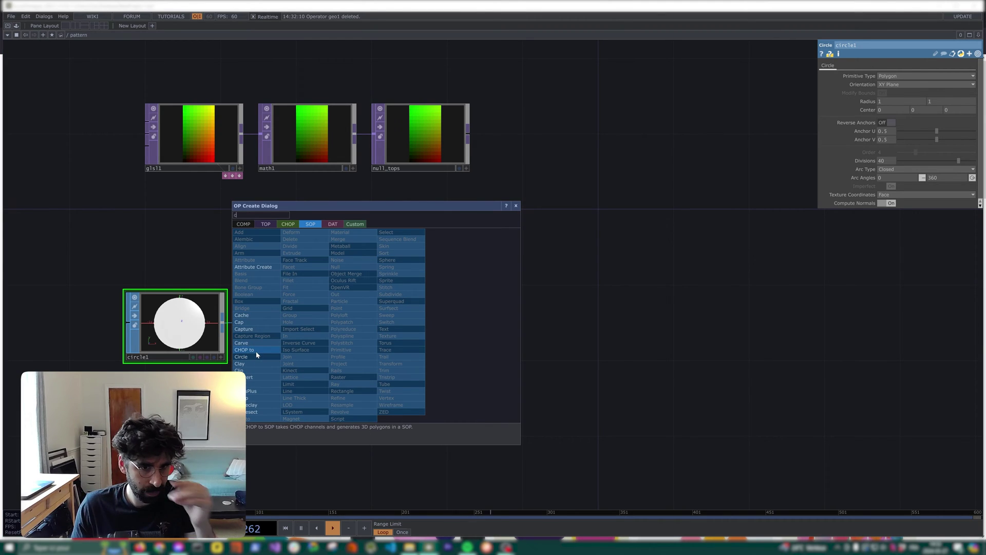
click(253, 384)
click(599, 307)
drag(597, 308, 581, 326)
scroll(587, 332, up, 5)
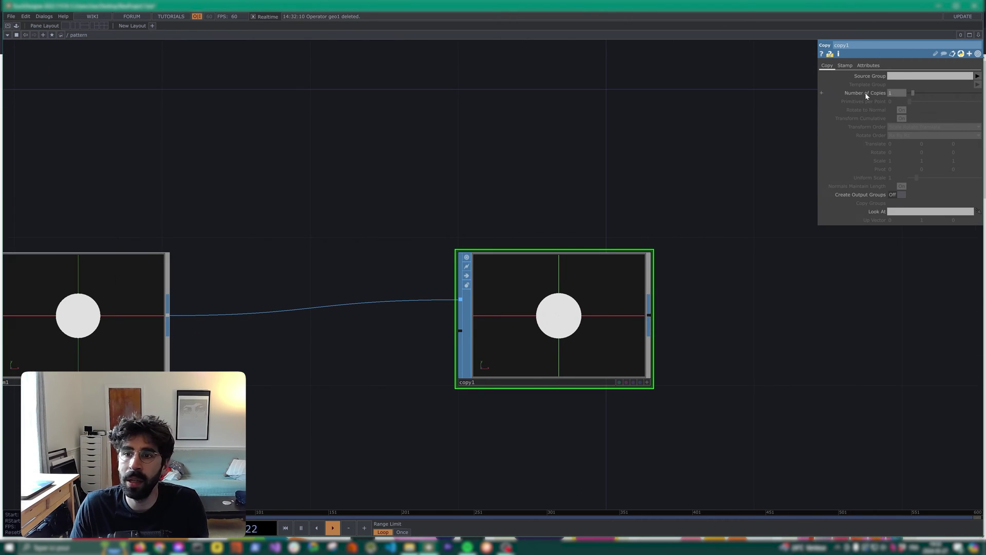
Step: Set copy1 to 20 copies with a Translate X of 0.1 to lay the circles out in a row
drag(916, 94, 978, 94)
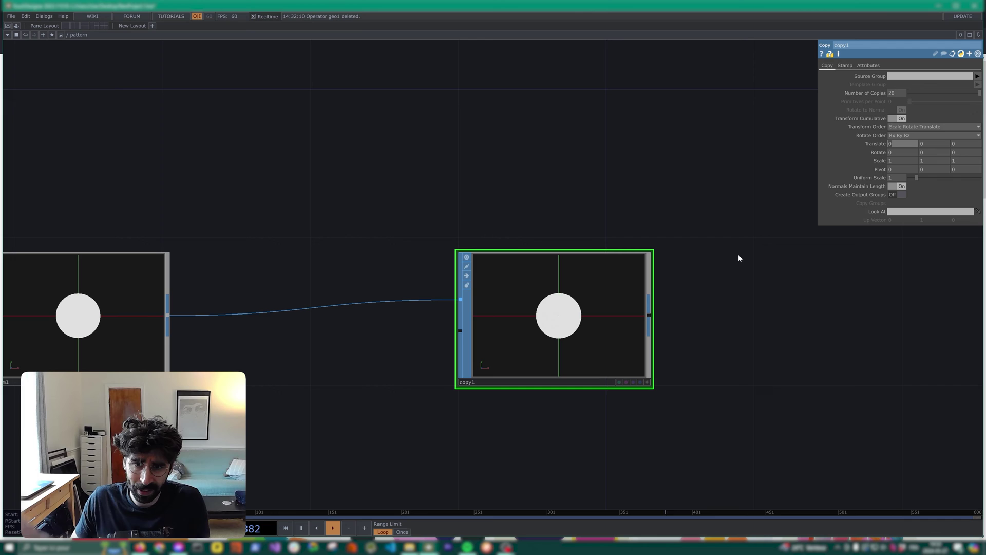
text(1)
key(Return)
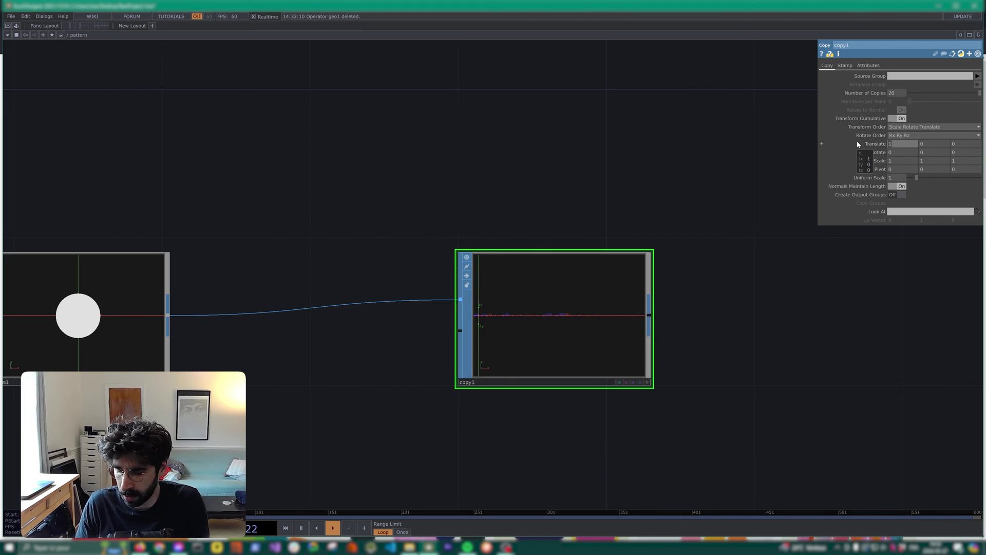
text(.)
key(Return)
click(895, 142)
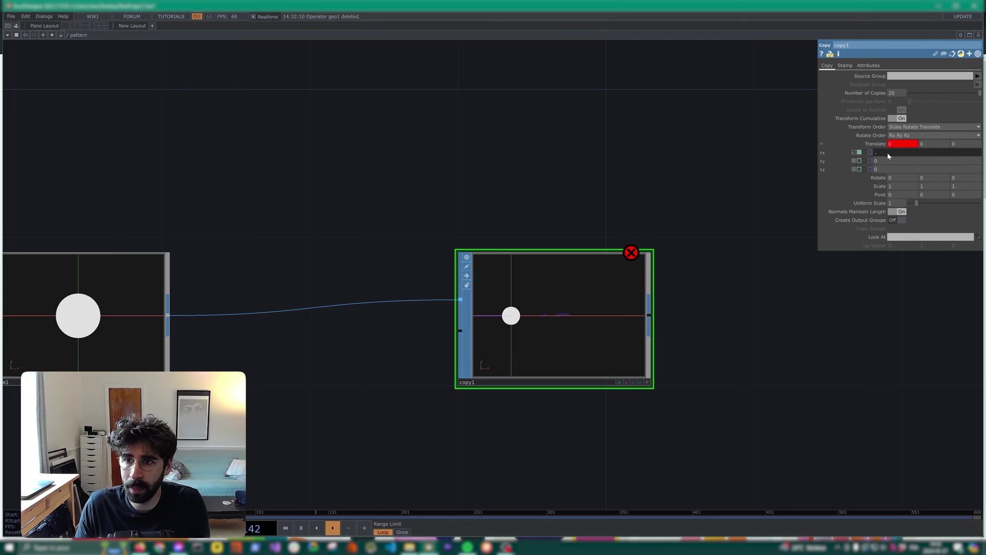
text(1)
key(Return)
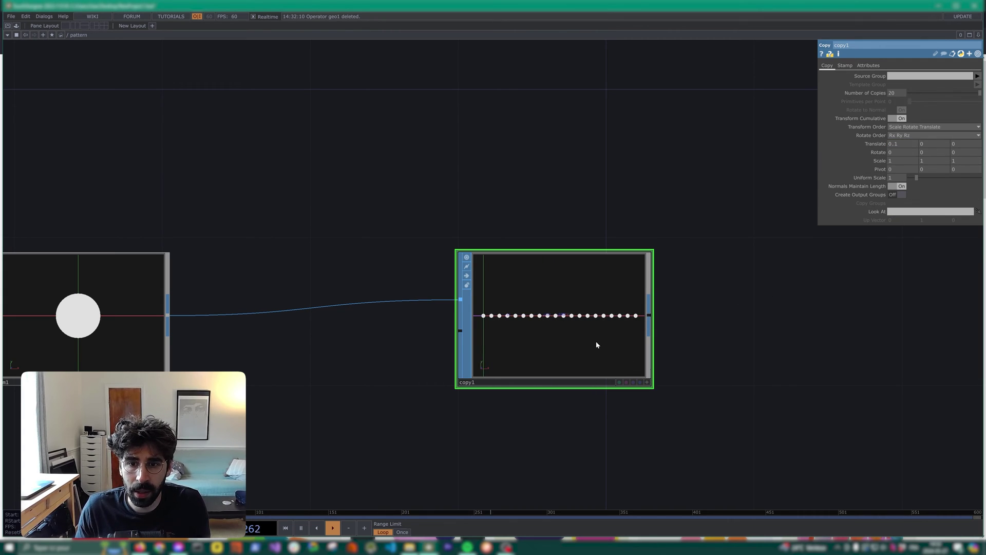
Step: Examine the row of circles in copy1 and inspect the node information of transform1 and copy1
scroll(514, 316, up, 5)
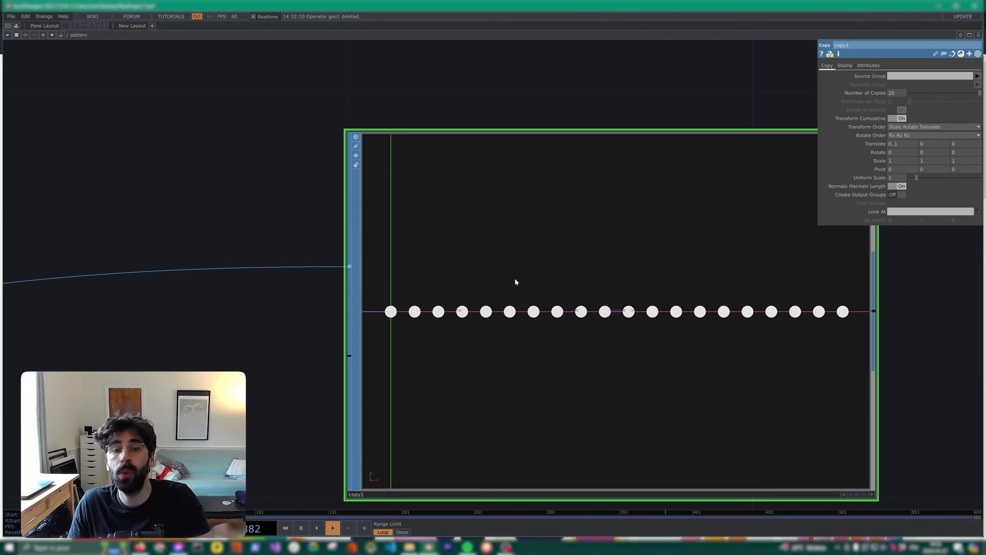
scroll(516, 282, down, 5)
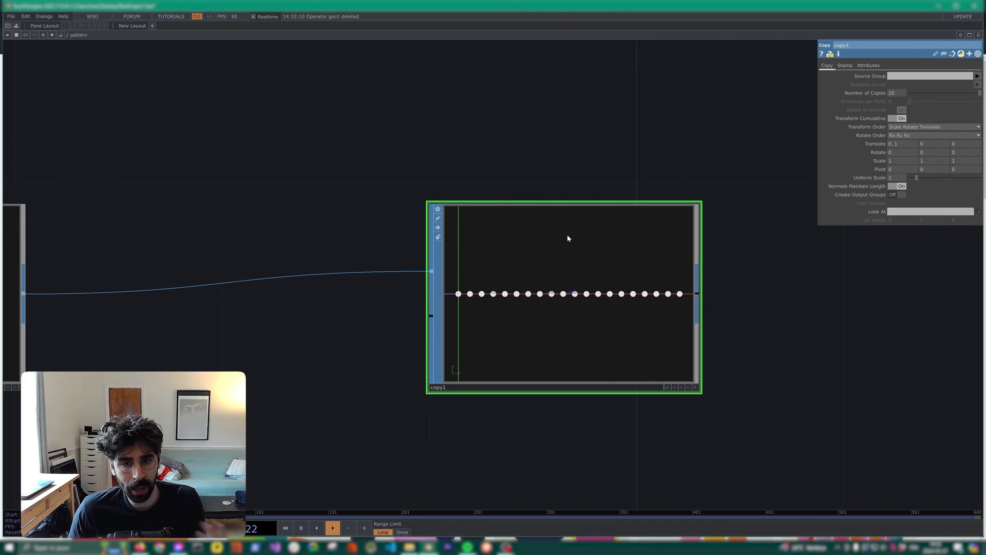
drag(336, 218, 418, 214)
scroll(418, 214, down, 1)
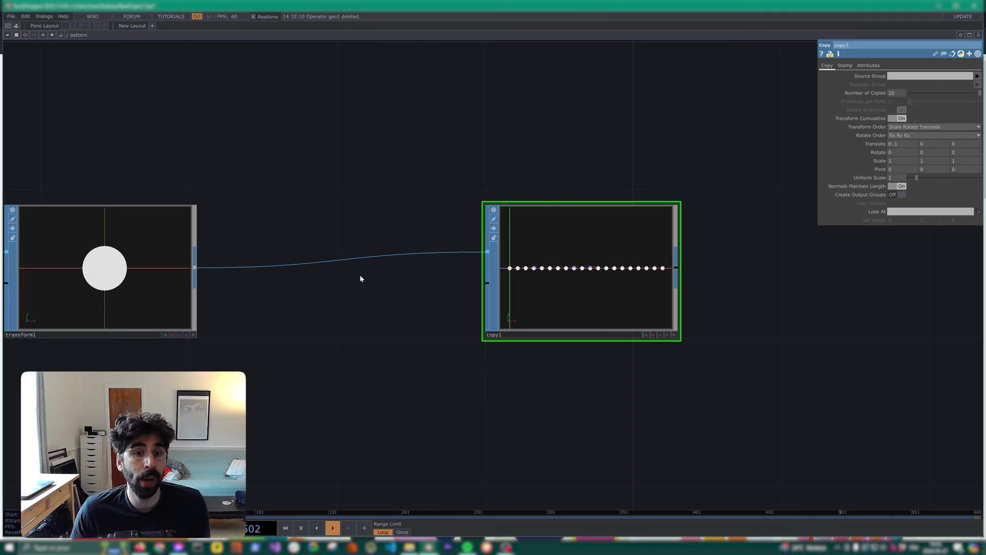
middle_click(167, 278)
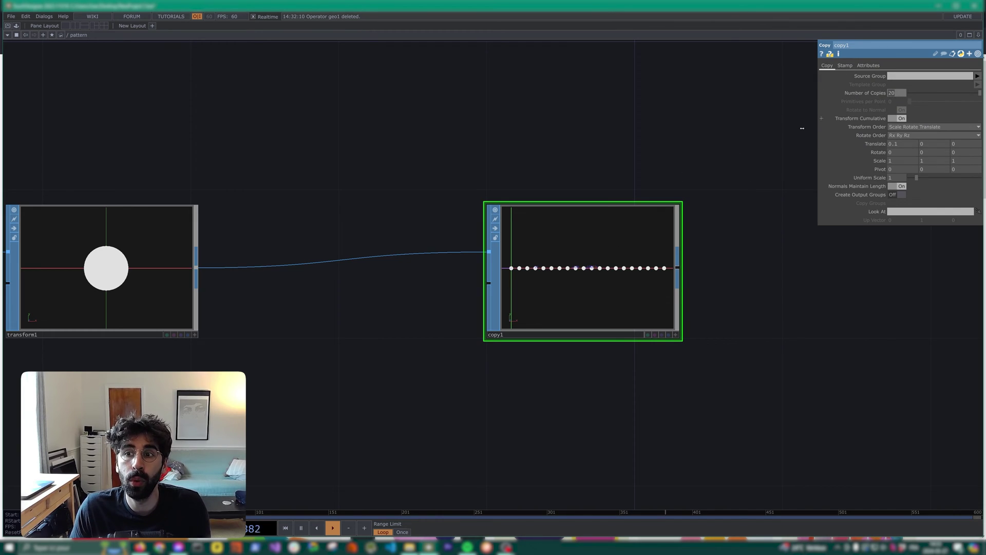
middle_click(606, 222)
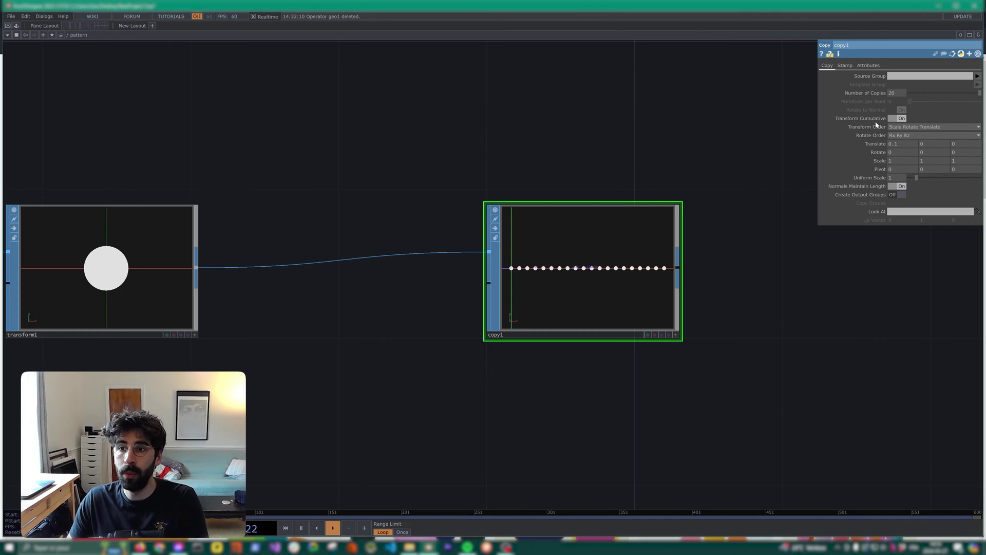
Step: Set copy1's number of copies to 0 and move the node closer to and in line with transform1
click(916, 93)
drag(915, 96, 909, 94)
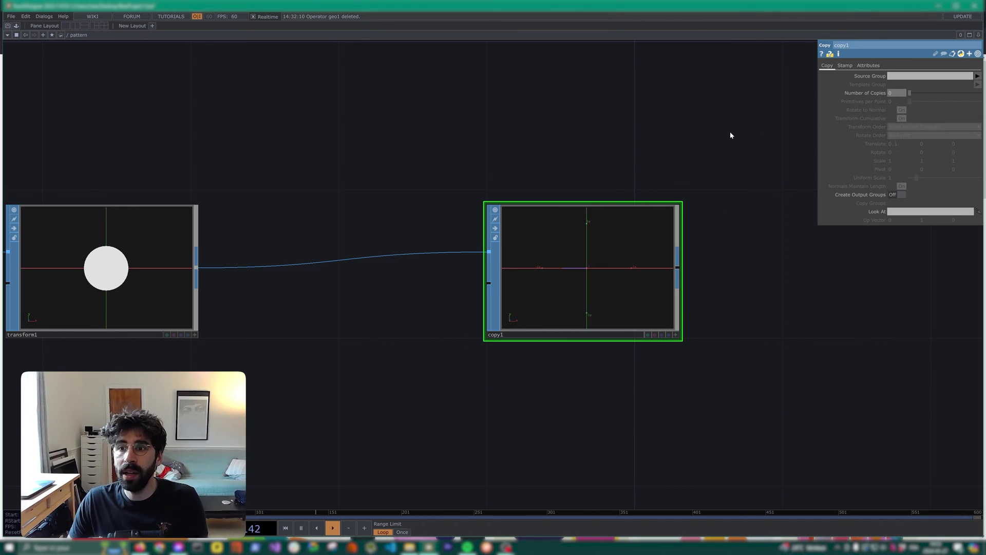
scroll(563, 160, down, 5)
drag(607, 167, 530, 248)
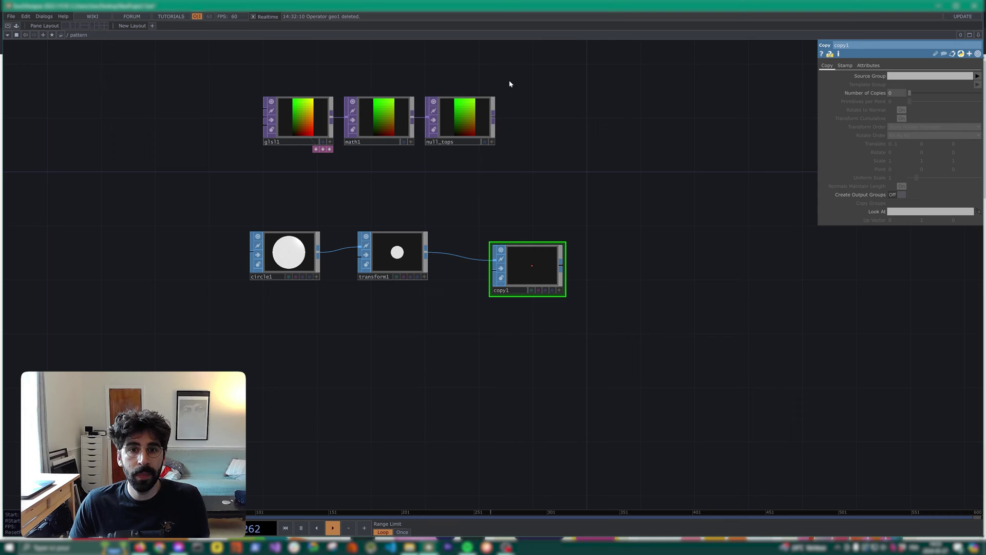
scroll(470, 144, up, 5)
drag(610, 139, 635, 205)
drag(549, 168, 609, 190)
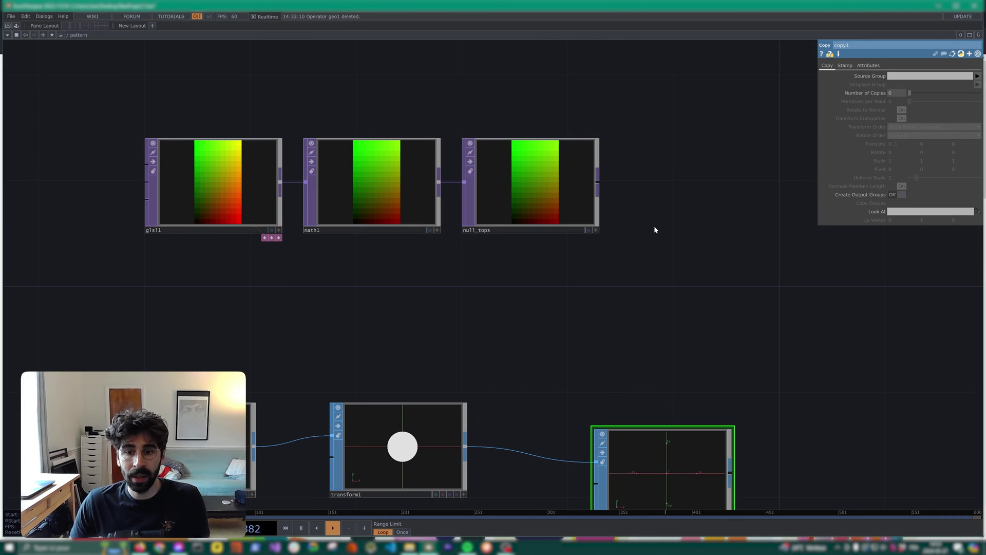
scroll(654, 228, down, 3)
drag(652, 409, 651, 382)
Step: Add a TOP to CHOP that reads null_tops and place it after that node
drag(653, 225, 581, 277)
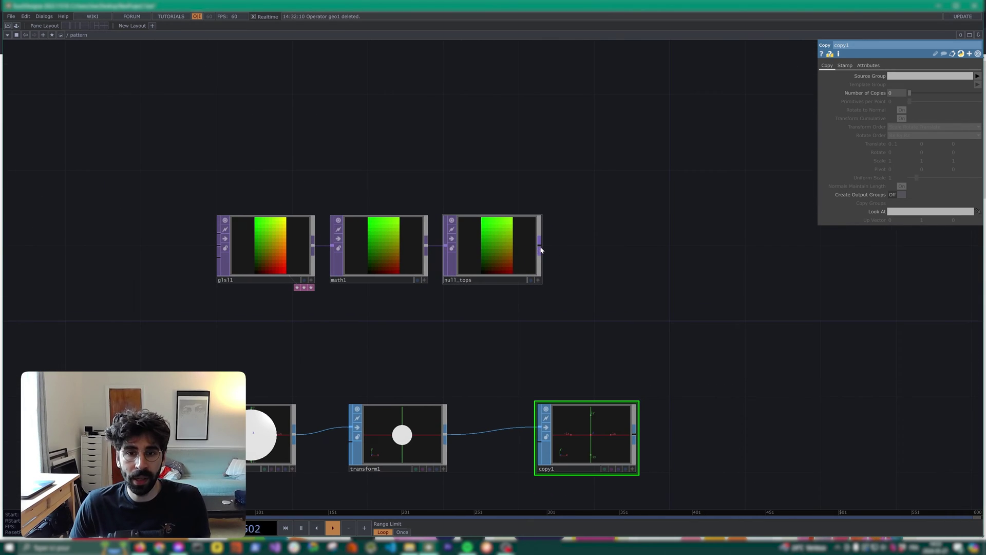
right_click(540, 247)
click(500, 211)
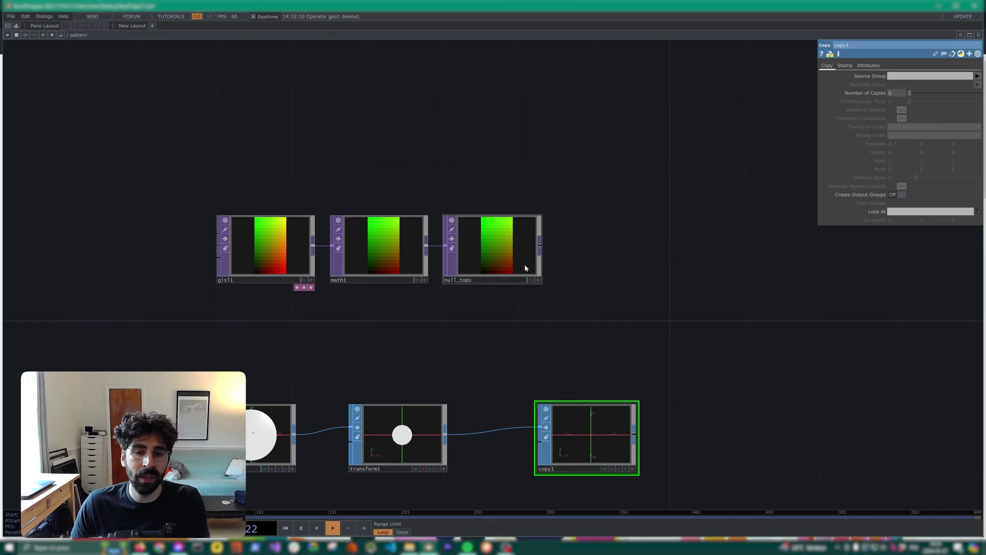
click(524, 269)
key(Tab)
text(top)
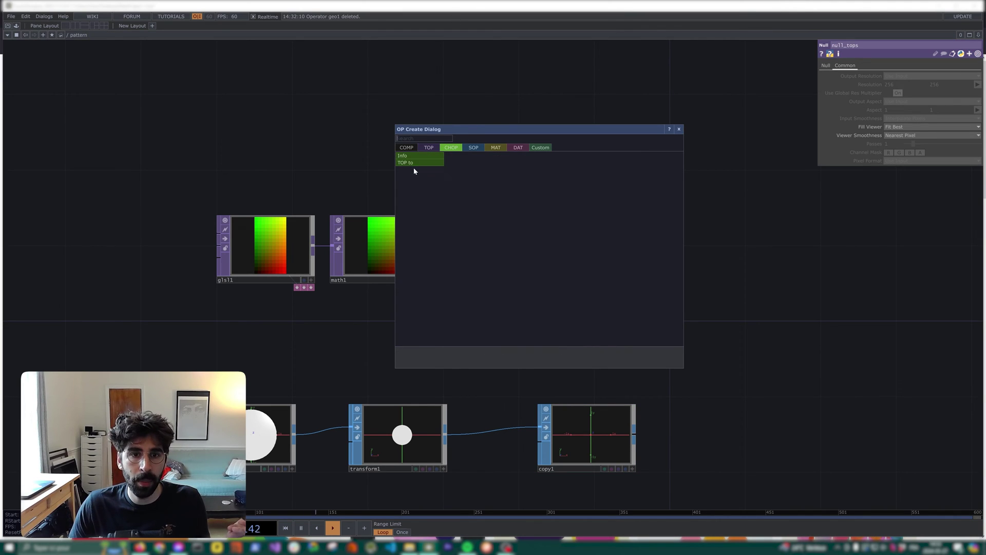
click(415, 157)
click(664, 260)
scroll(689, 249, up, 5)
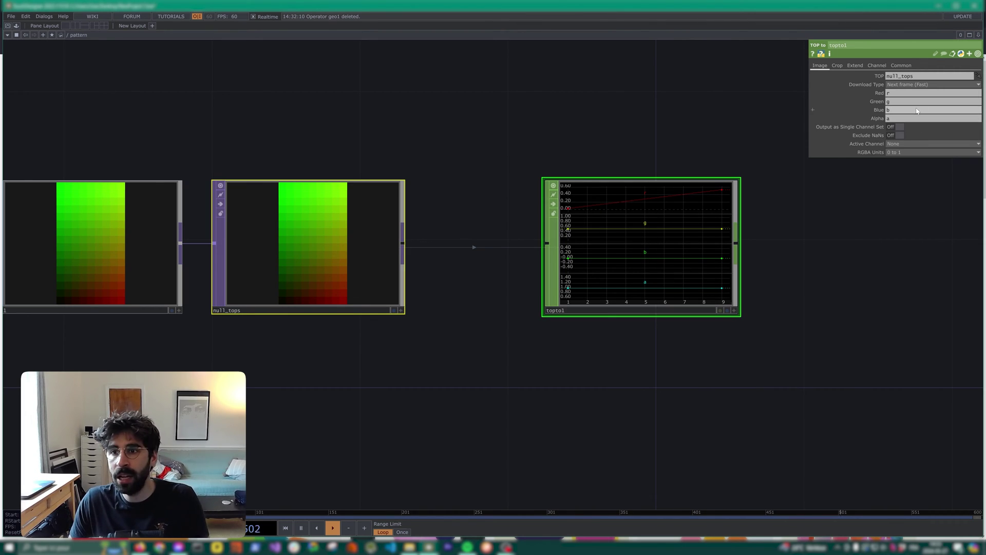
Step: Clear the Blue and Alpha channel names on the TOP to CHOP and move it closer to null_tops
drag(900, 118, 843, 123)
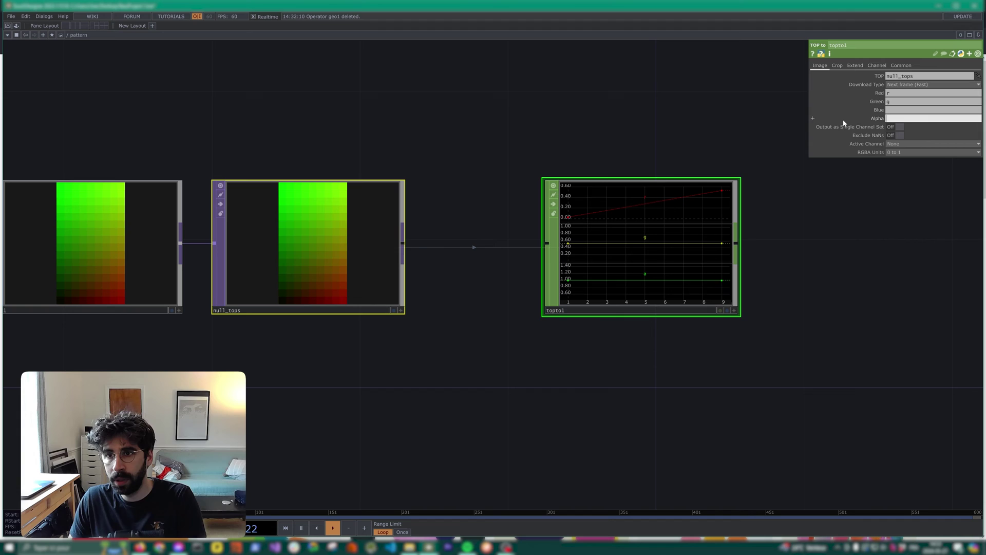
key(BackSpace)
key(Return)
drag(646, 279, 593, 279)
click(676, 278)
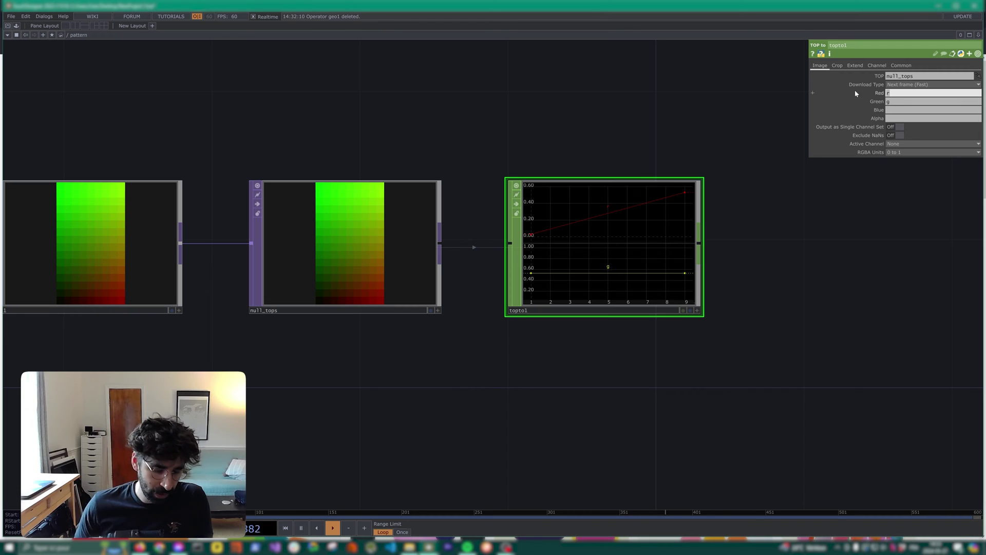
Step: Rename the TOP to CHOP's Red channel to tx and its Green channel to ty
text(ty)
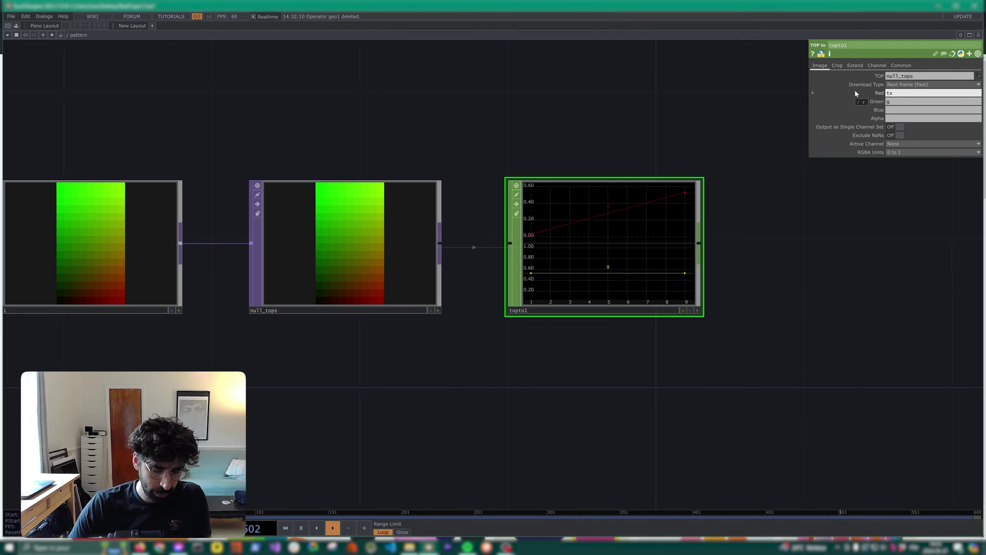
key(BackSpace)
text(x)
key(Tab)
text(t)
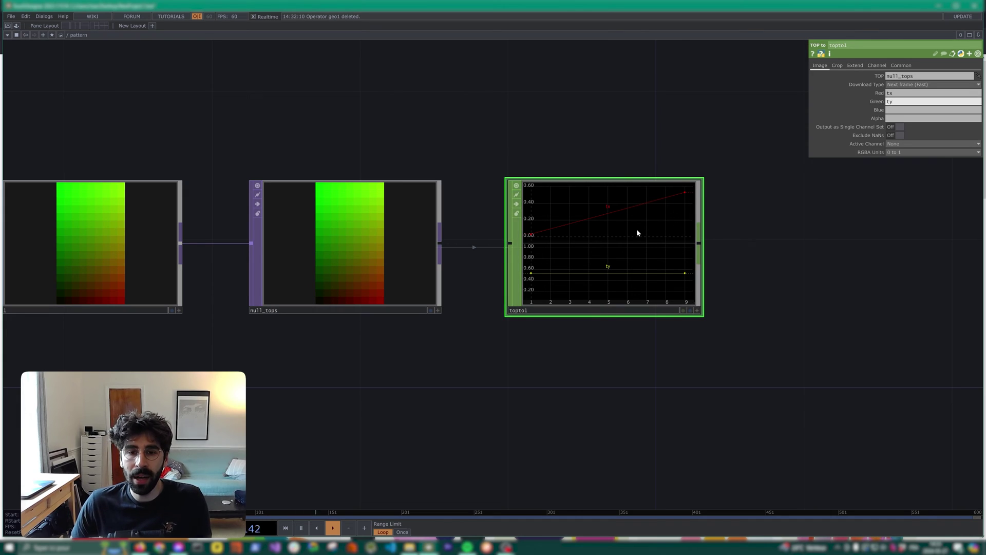
click(625, 244)
middle_drag(573, 222, 582, 257)
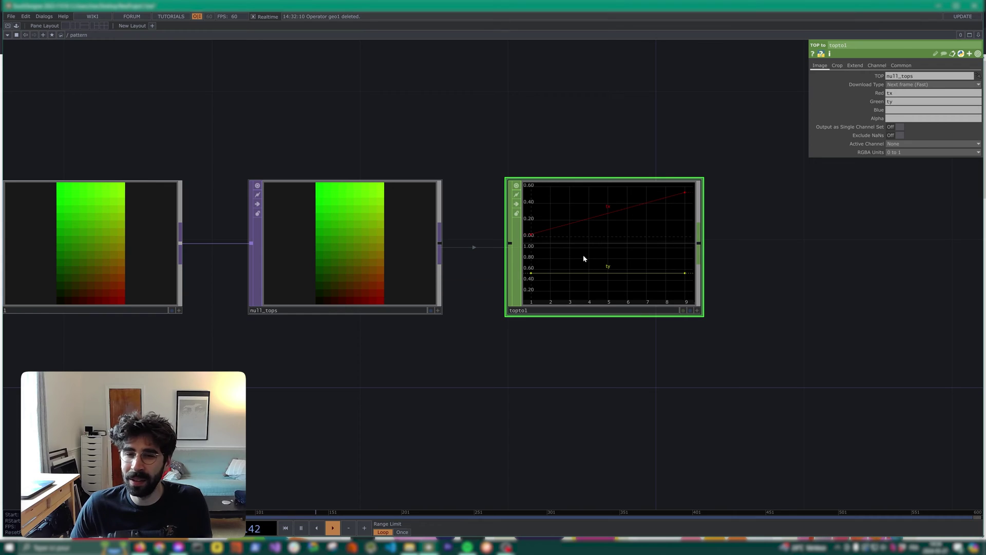
Step: Set the TOP to CHOP's crop to Full Image
click(837, 66)
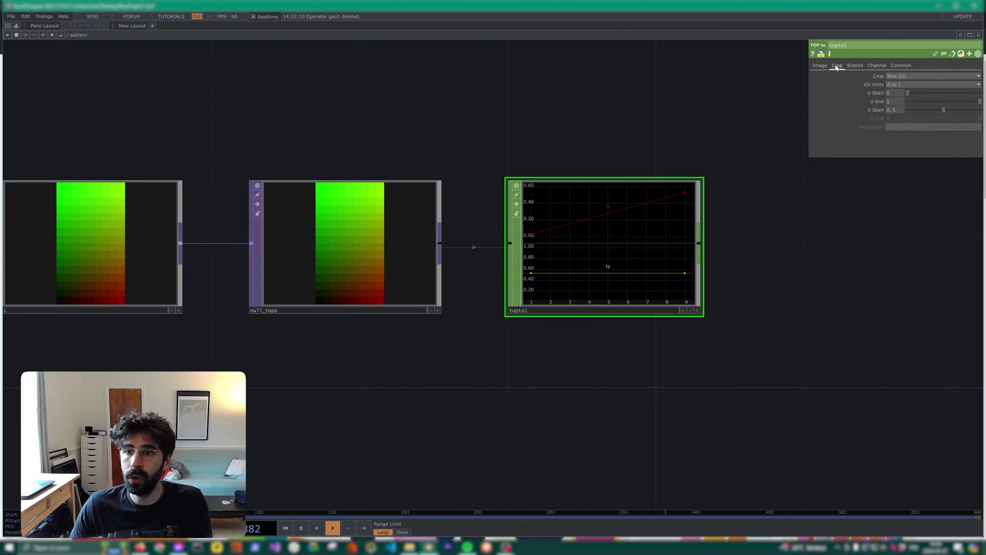
click(912, 75)
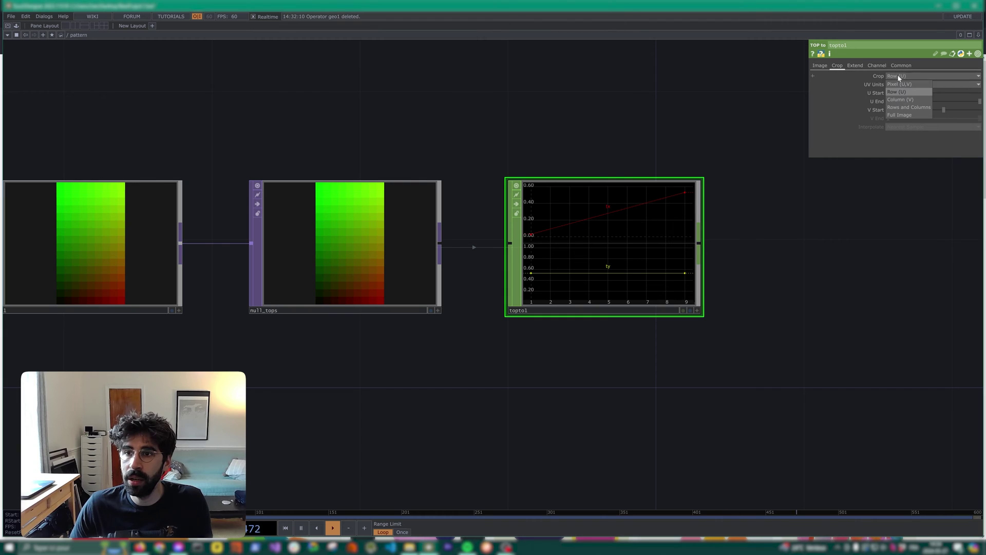
click(910, 115)
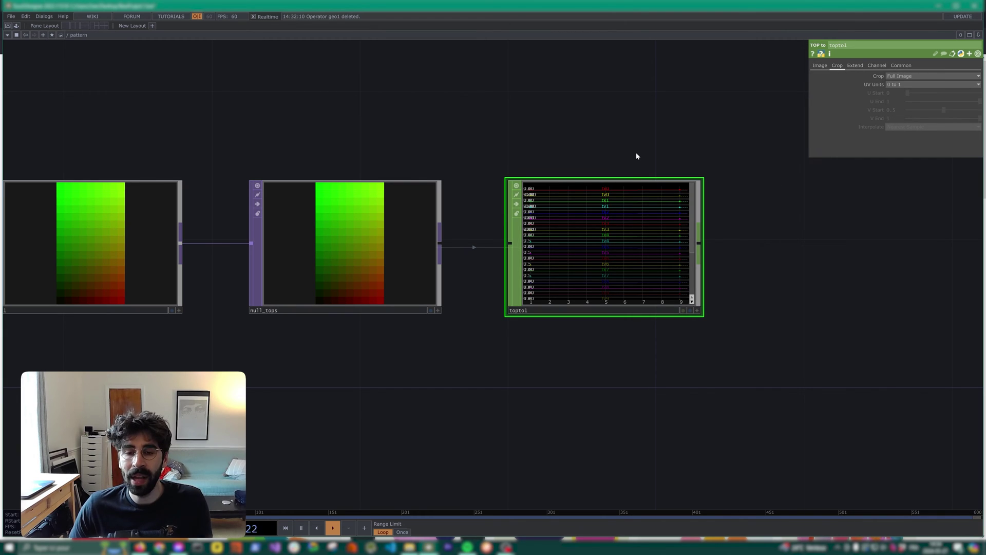
Step: Add a Shuffle CHOP after topto1 and set its method to Sequence Channels by Name
drag(712, 235, 623, 235)
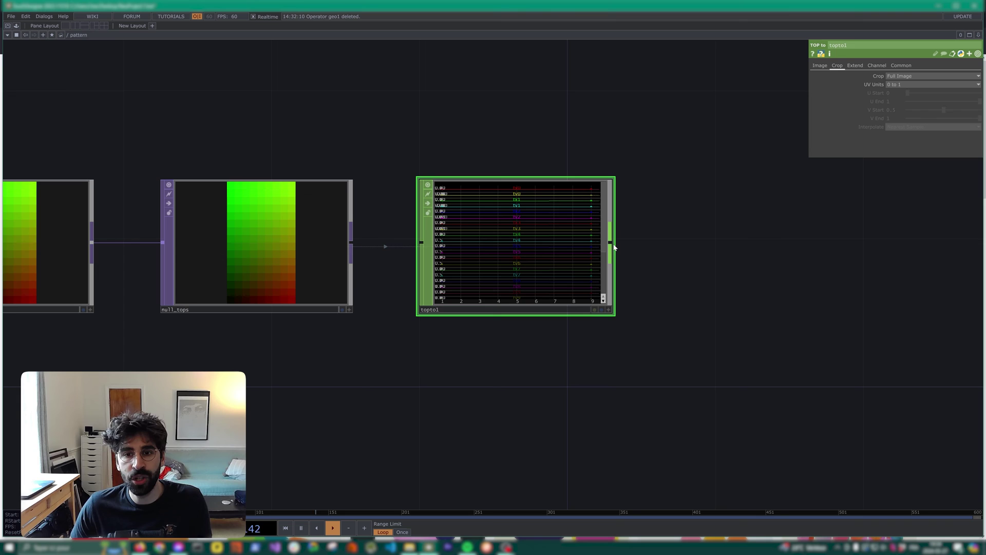
right_click(611, 245)
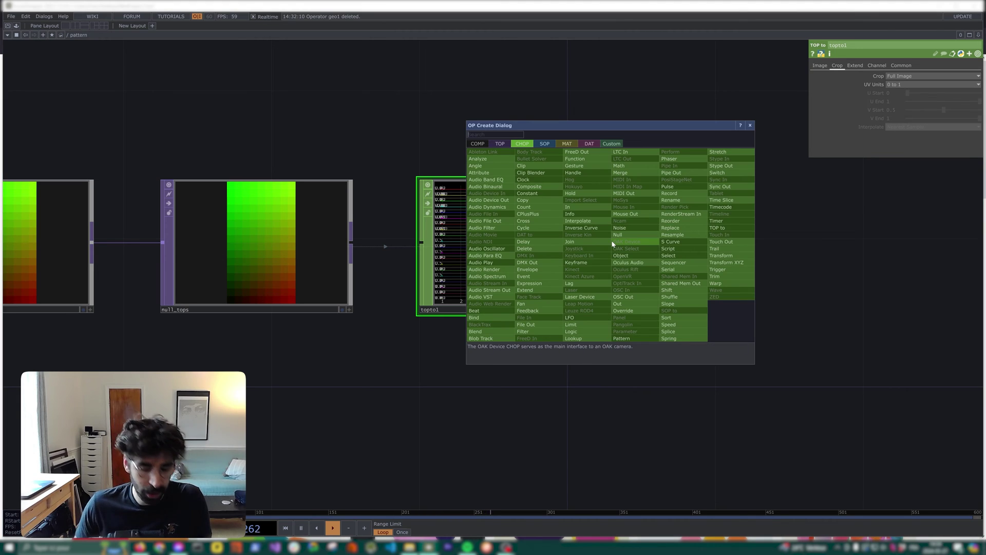
text(shu)
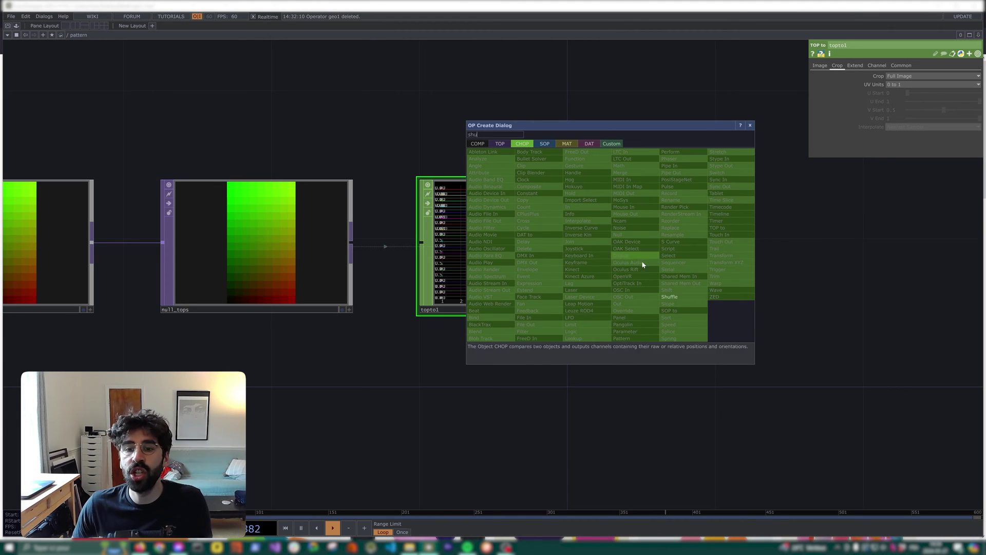
click(669, 297)
click(750, 239)
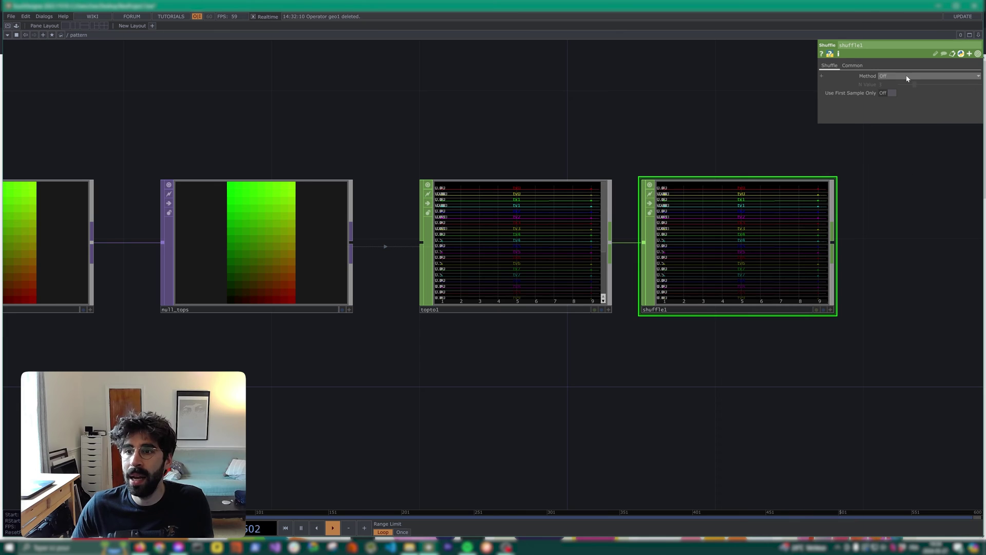
click(920, 76)
click(920, 100)
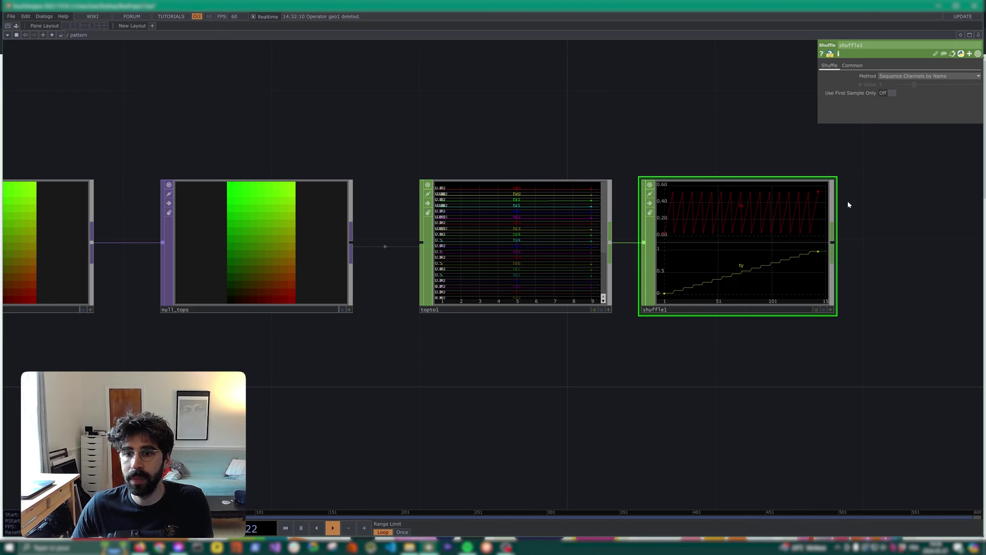
Step: Add a Null CHOP after shuffle1 and name it null_instancing
mouse_move(816, 332)
mouse_down()
mouse_move(701, 319)
mouse_move(691, 304)
mouse_up()
right_drag(744, 291, 519, 138)
drag(758, 234, 675, 251)
click(789, 232)
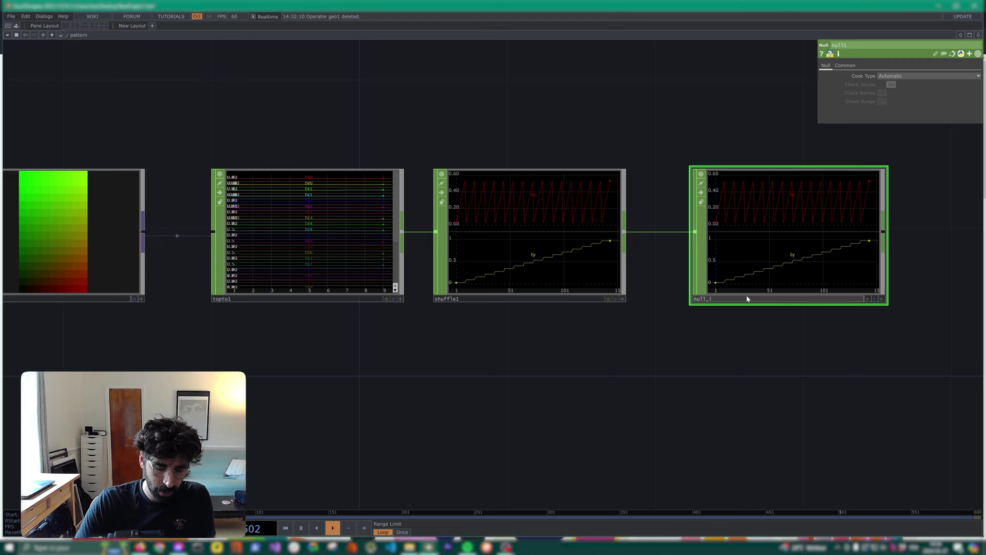
text(g)
key(Return)
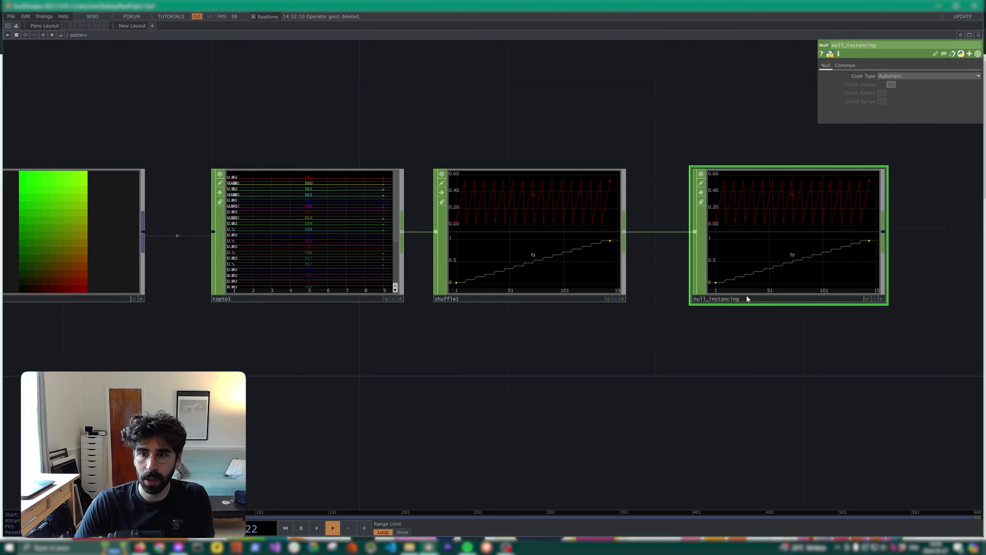
Step: Move copy1 away from transform1 so that it sits directly below null_instancing
scroll(757, 291, down, 5)
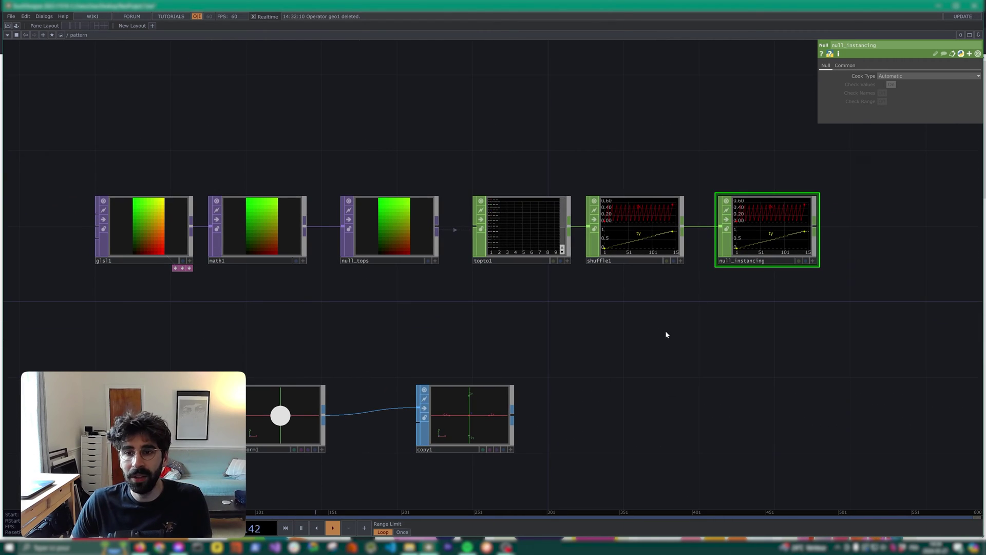
scroll(667, 335, up, 2)
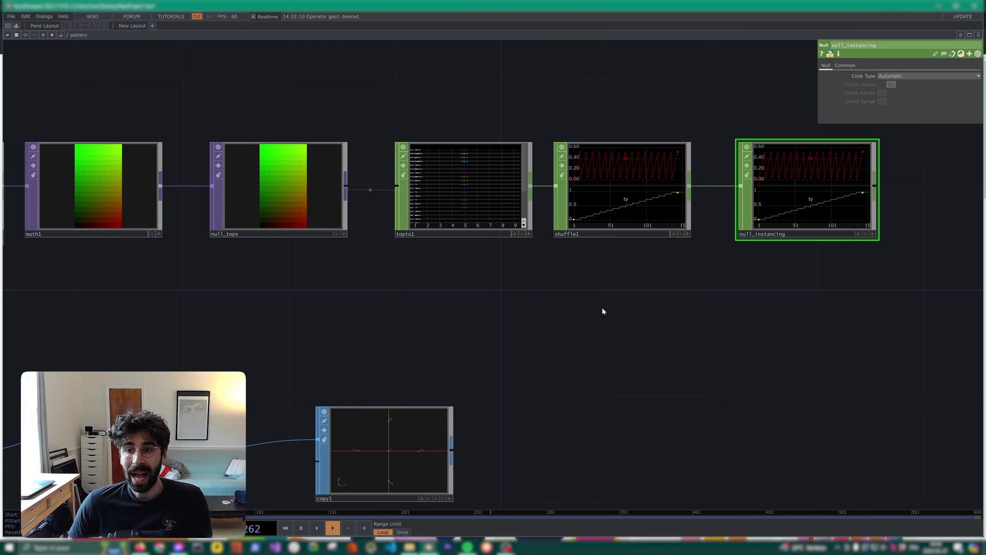
scroll(710, 344, down, 2)
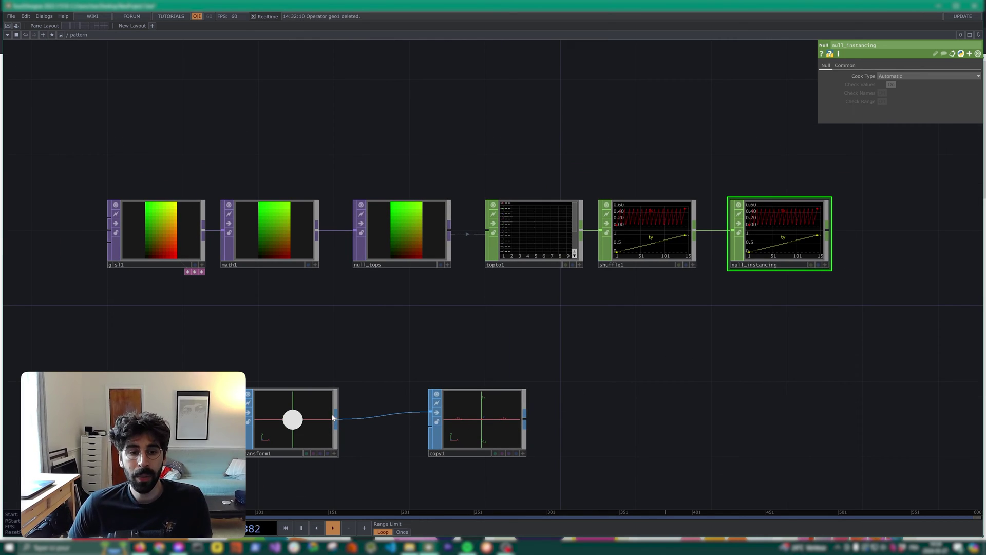
drag(517, 427, 686, 426)
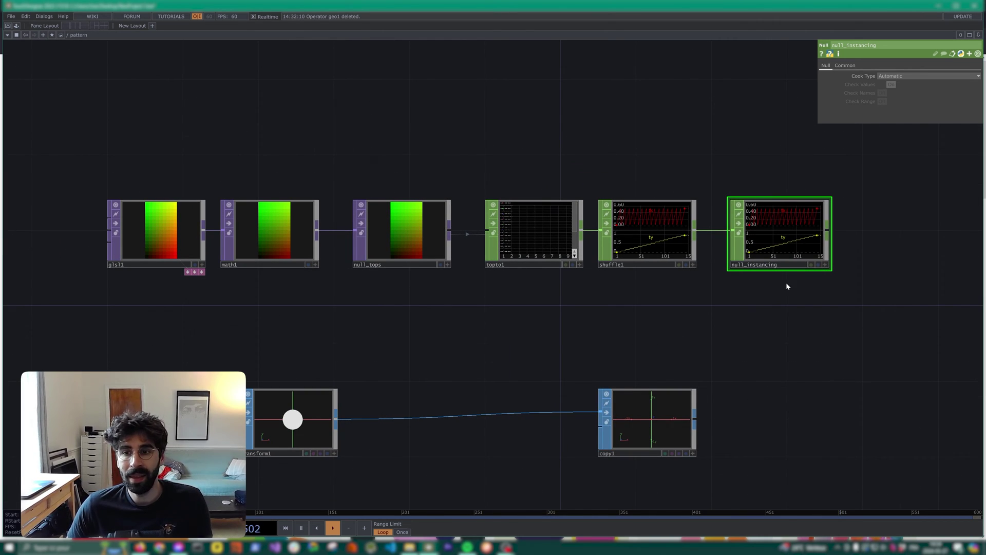
drag(633, 436, 765, 437)
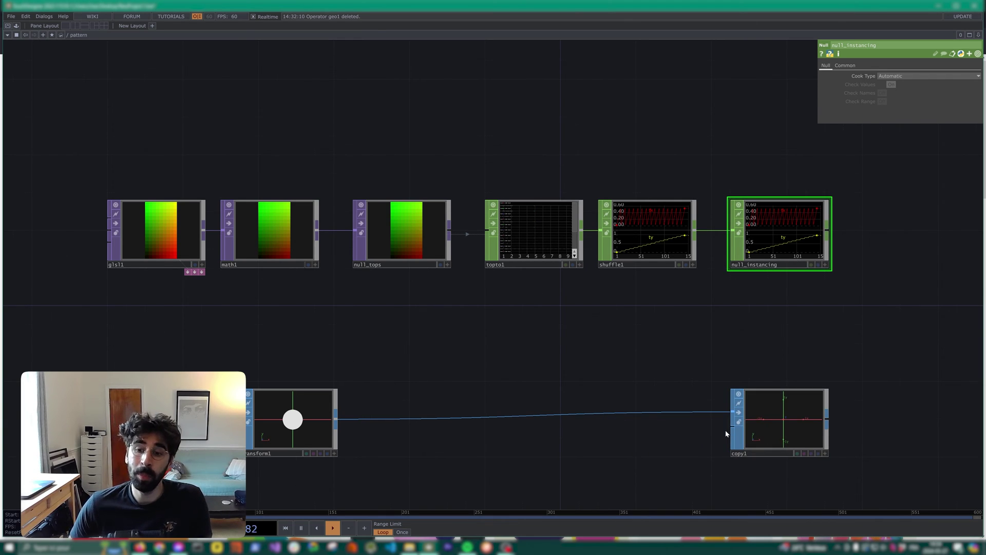
Step: Rename the copy1 node as copy_instancing
click(759, 457)
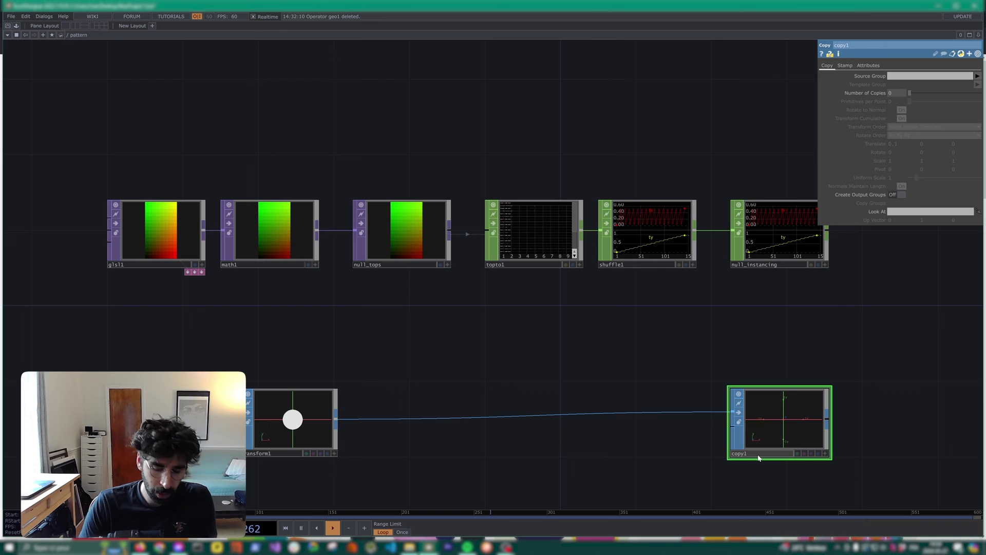
text(instanci)
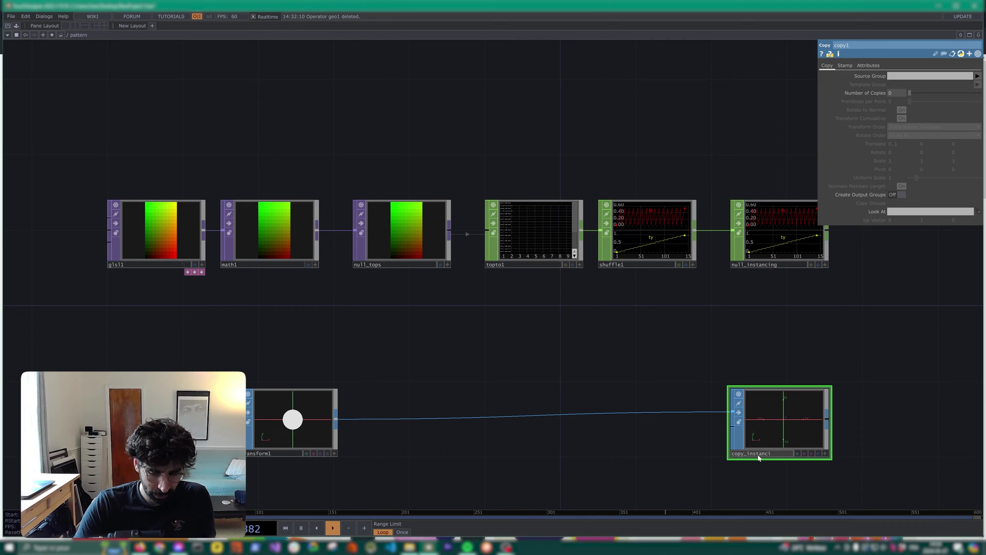
text(ng)
key(Return)
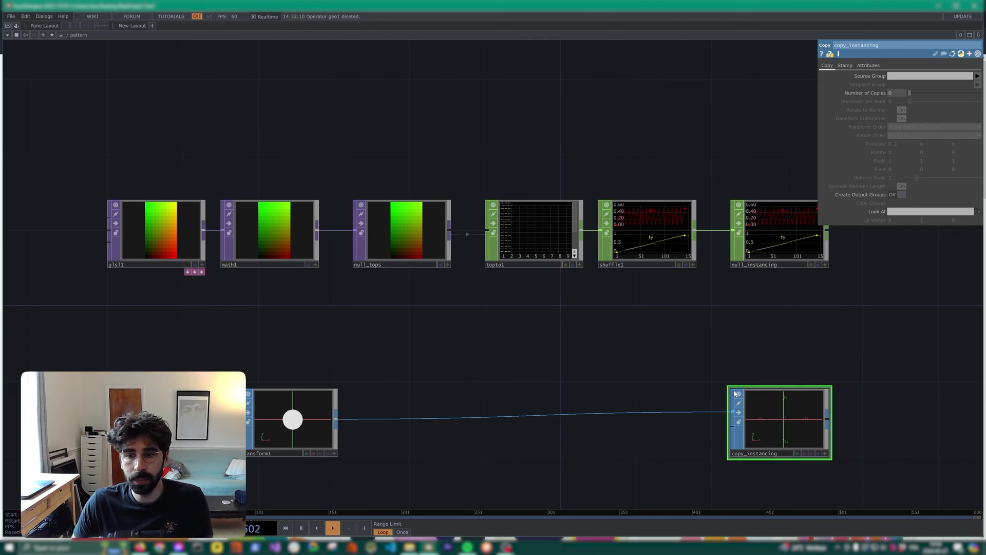
Step: Insert a Transform SOP between transform1 and copy_instancing and name it transform_stamping
click(336, 428)
right_click(336, 428)
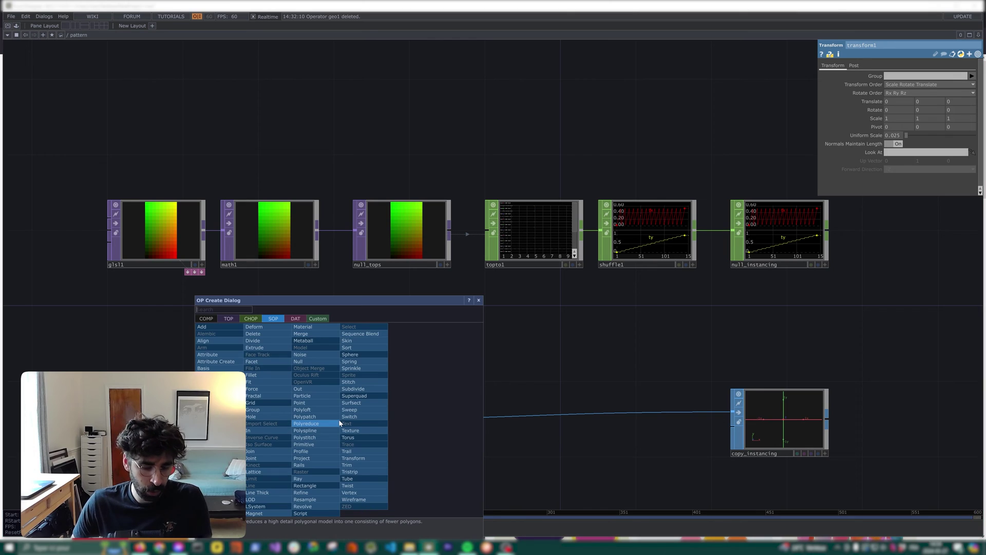
click(360, 458)
click(499, 419)
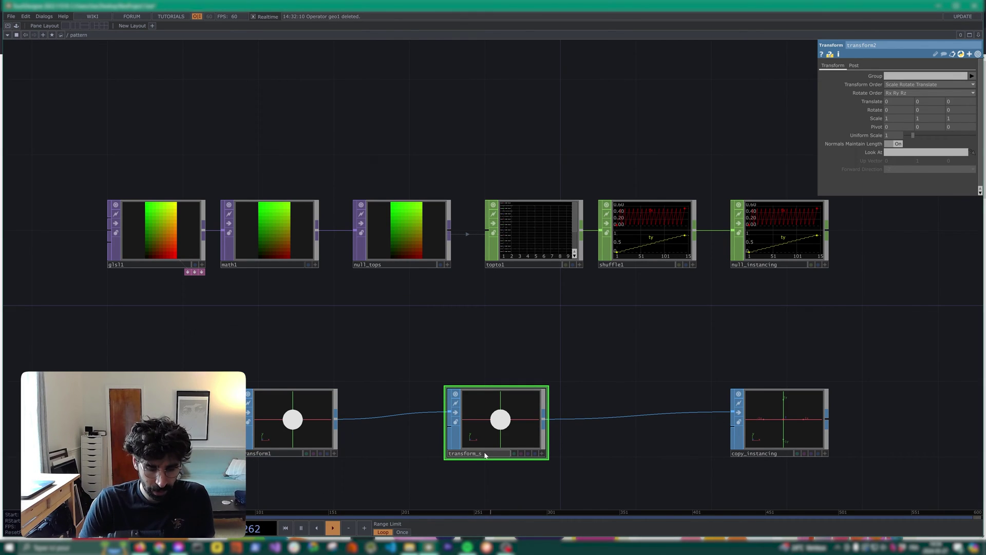
text(tamp)
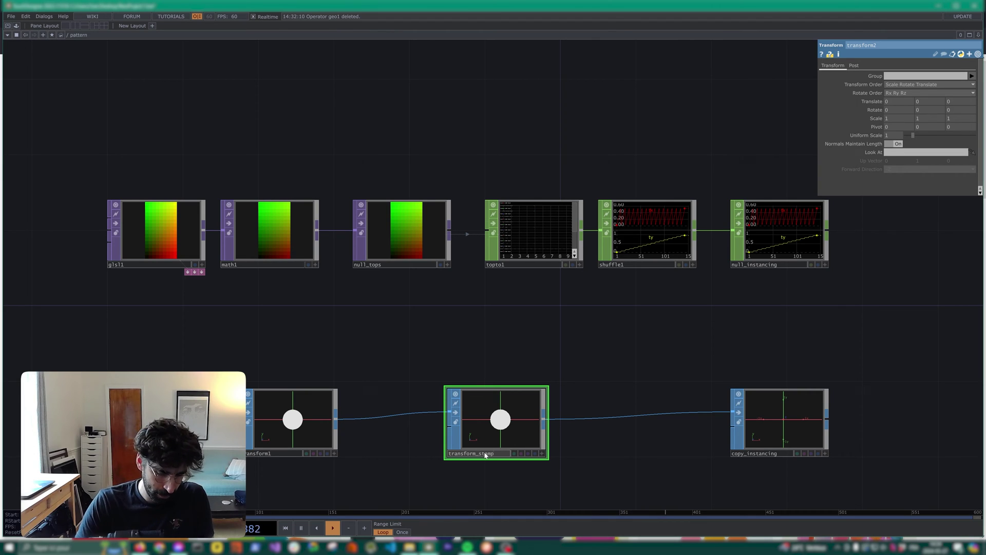
text(ing)
key(Return)
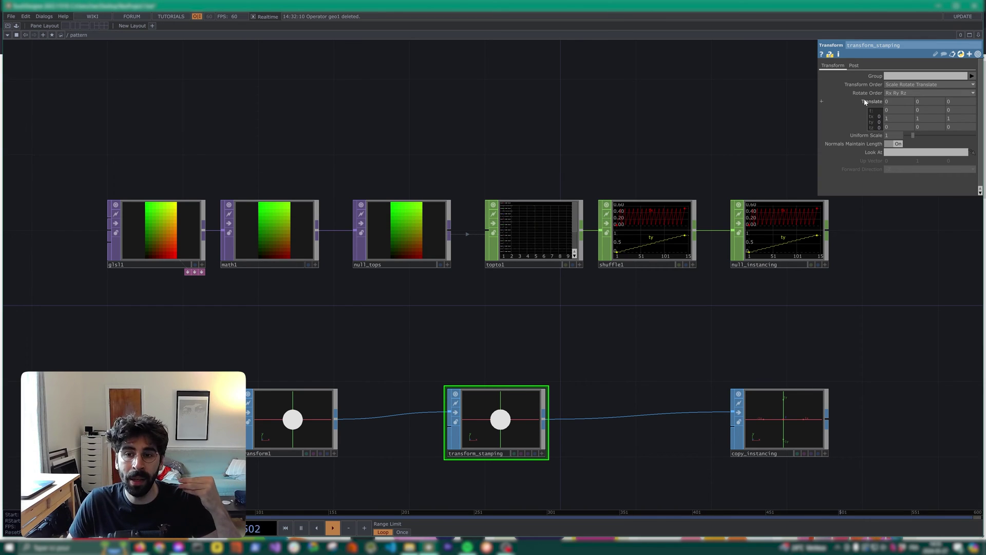
Step: Set transform_stamping's X translate to the expression fetchStamp('tx', 0)
drag(830, 316, 661, 126)
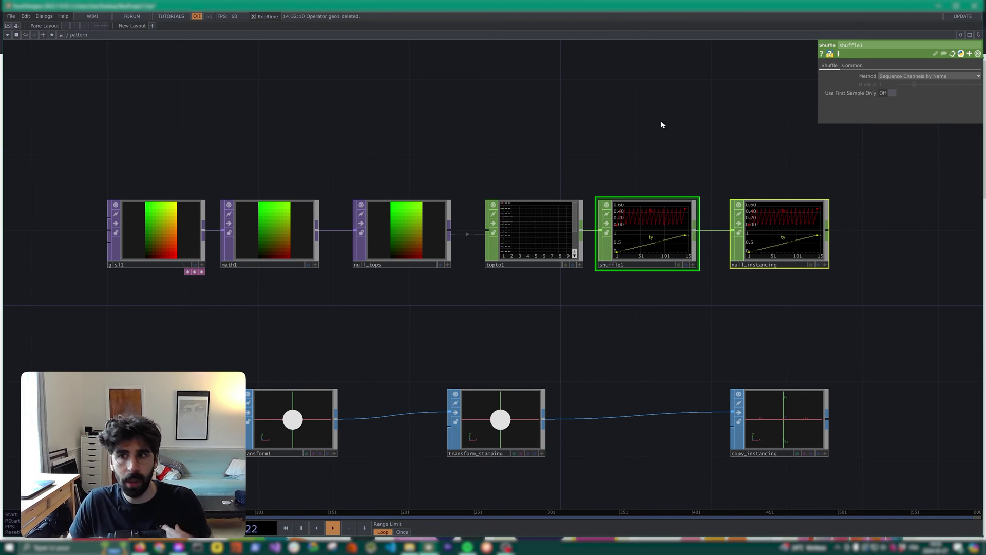
click(498, 425)
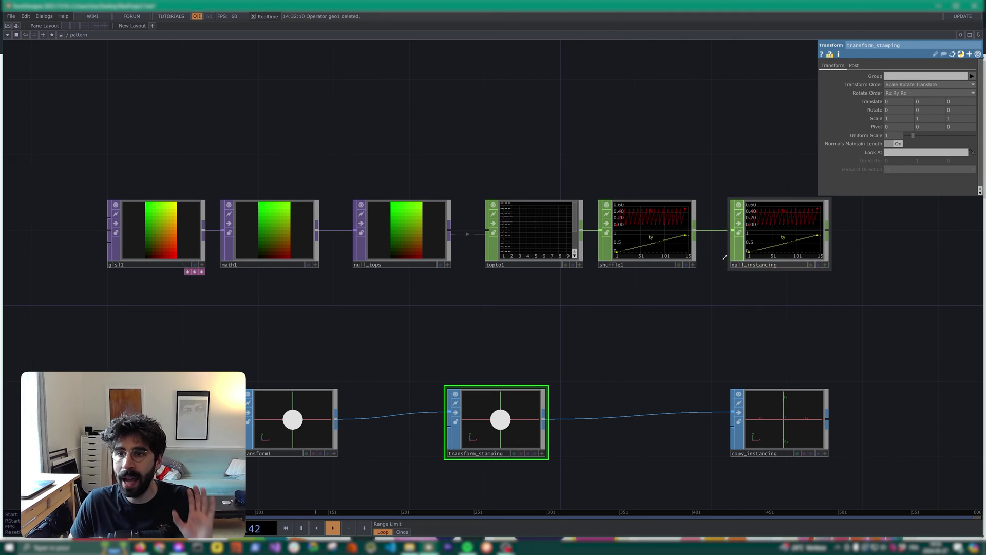
click(873, 101)
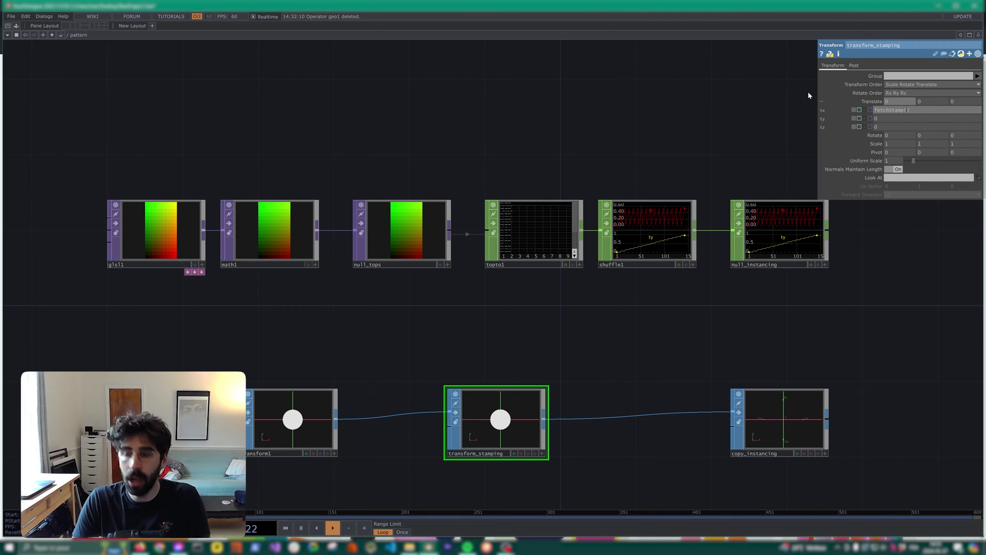
text(')
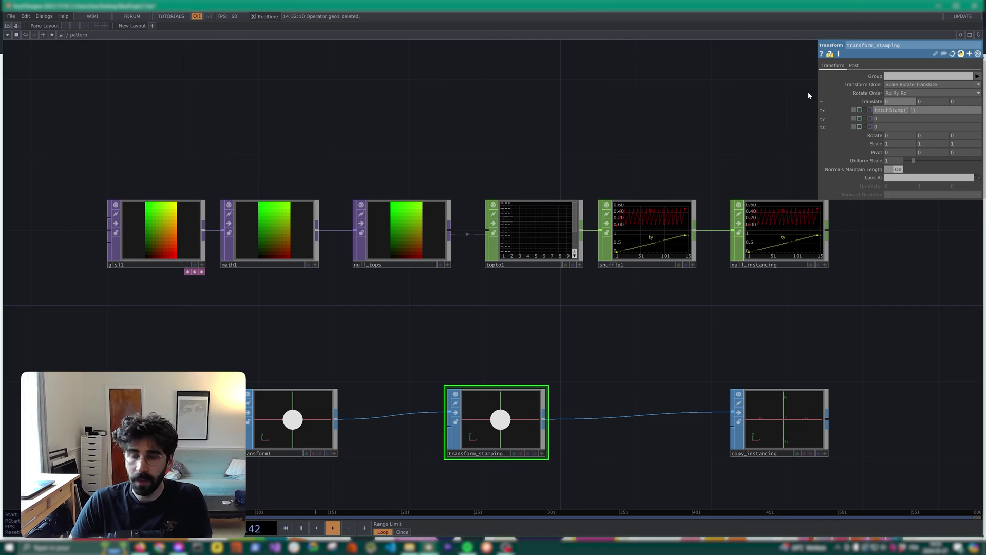
text(tx)
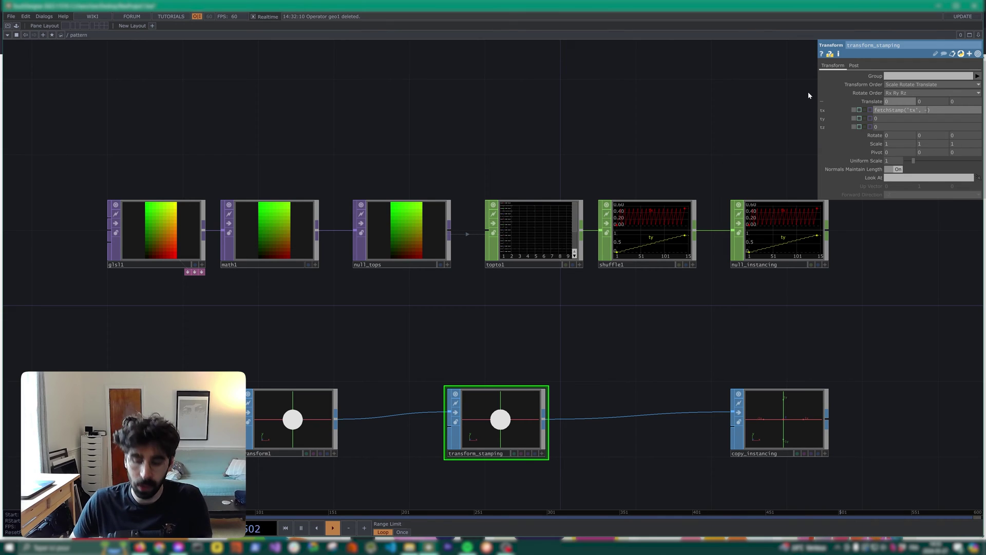
text(0)
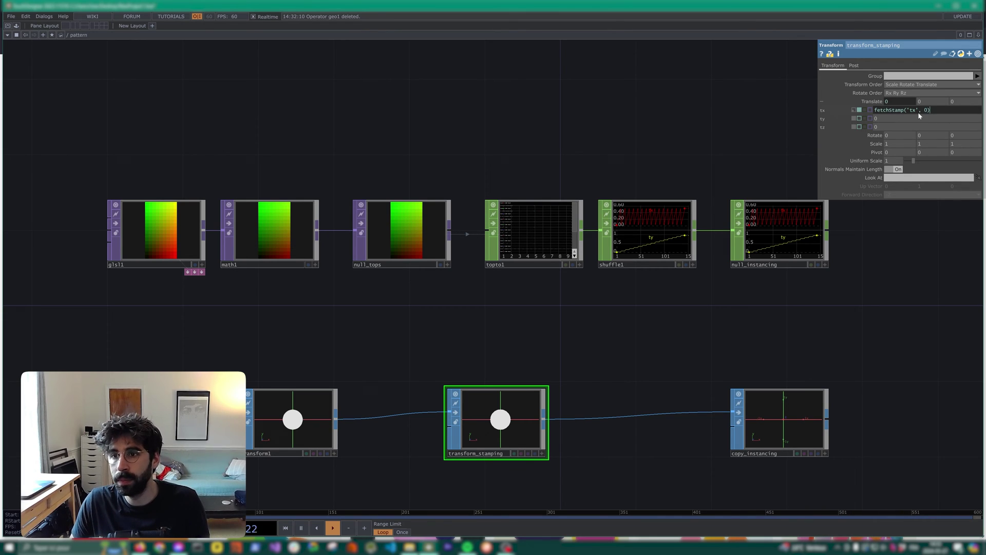
key(Return)
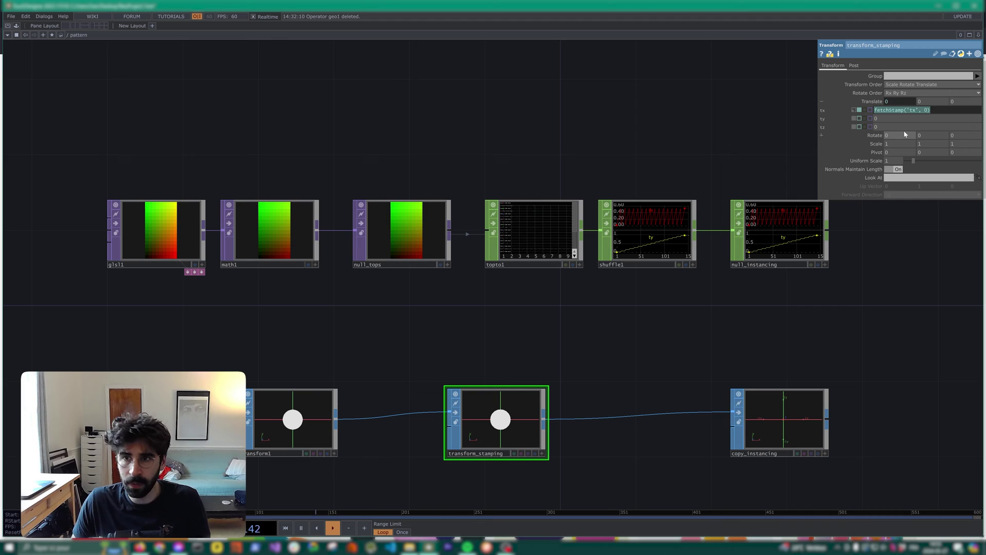
Step: Copy the stamp expression to transform_stamping's Y translate and change it to fetchStamp('ty', 0)
click(898, 118)
text(fetchStamp('tx', 0))
click(749, 121)
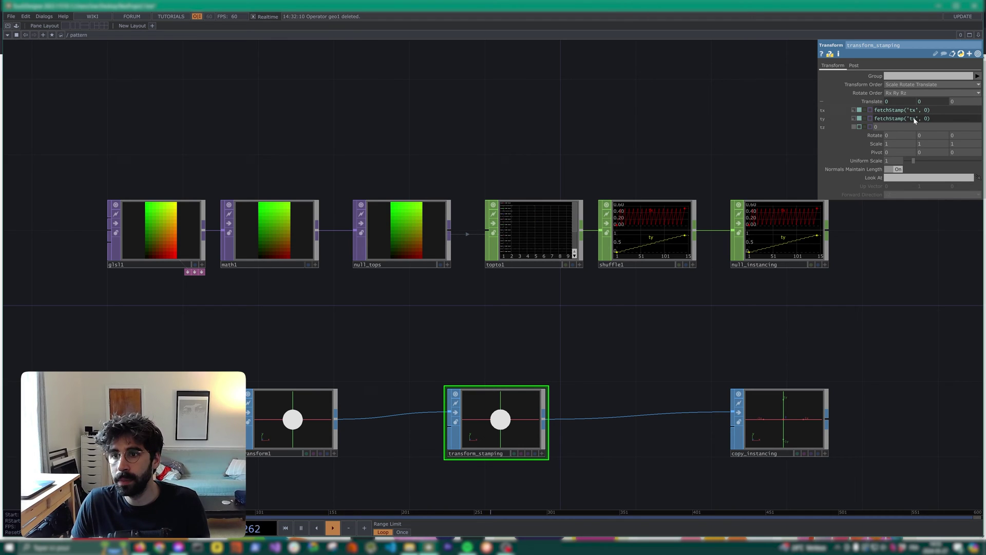
drag(913, 118, 917, 119)
text(y)
key(Return)
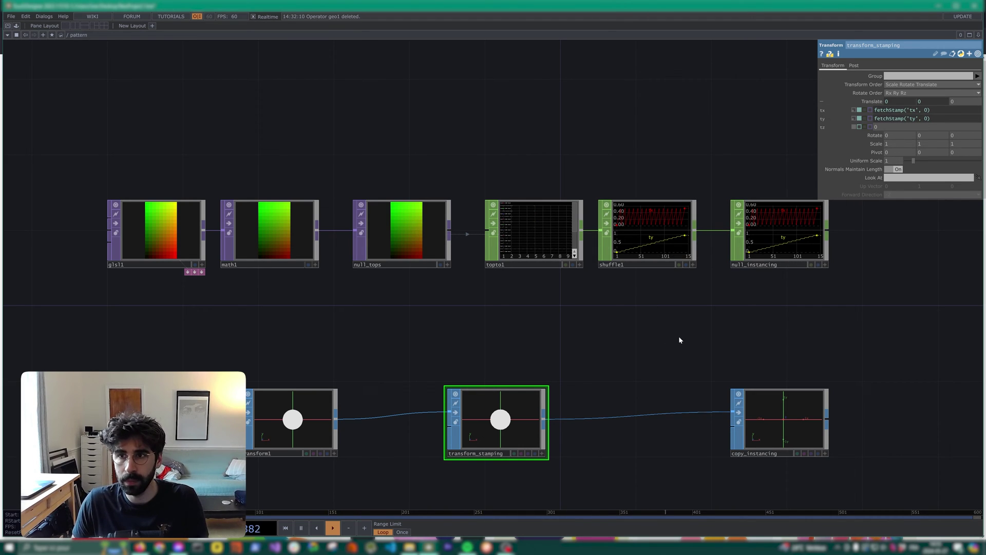
Step: Check copy_instancing's copy settings and examine the pixel count in null_tops' node information
drag(898, 288, 837, 271)
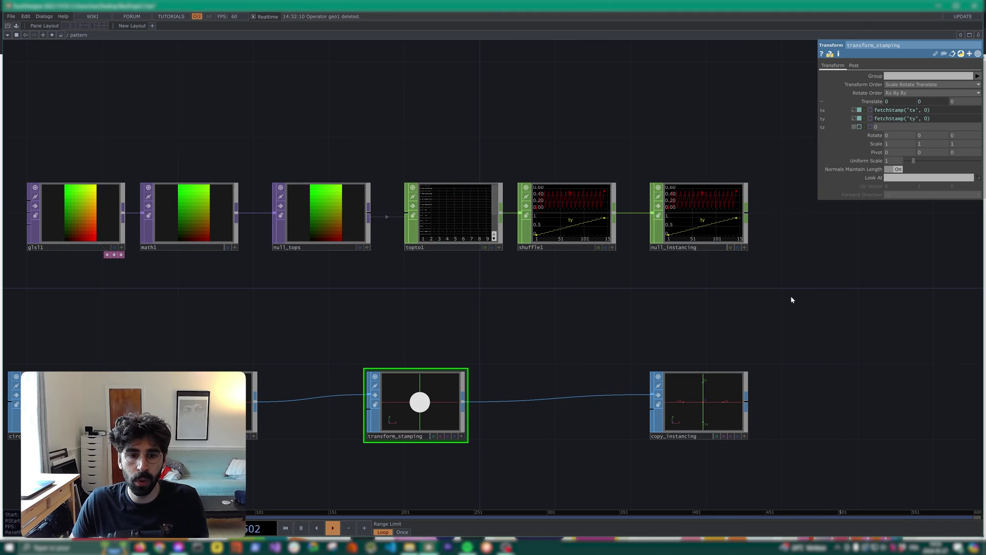
click(935, 111)
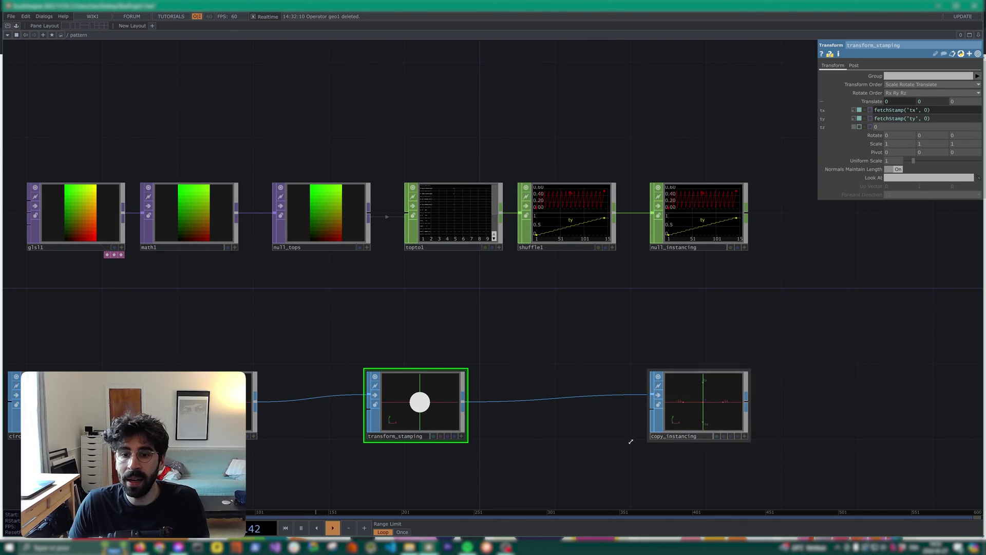
click(683, 409)
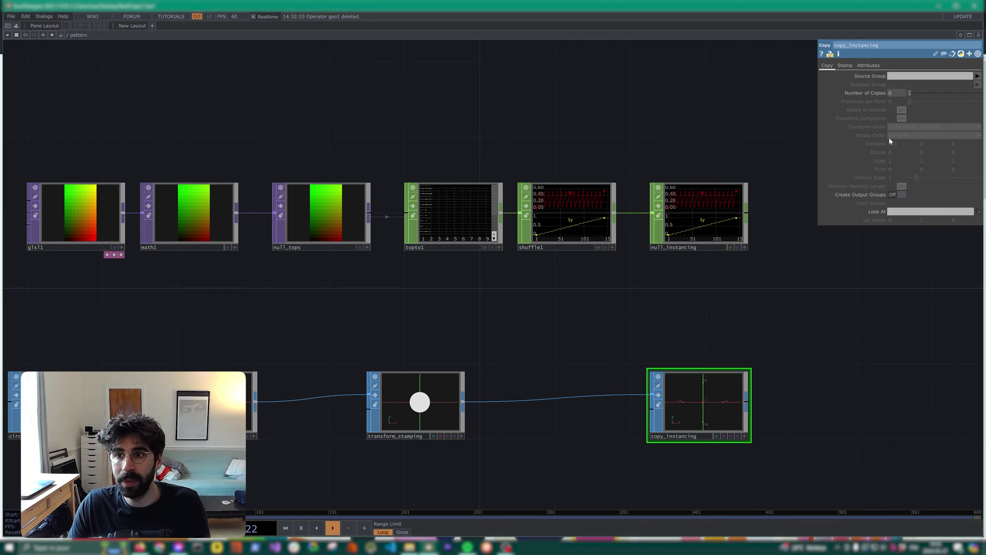
click(895, 94)
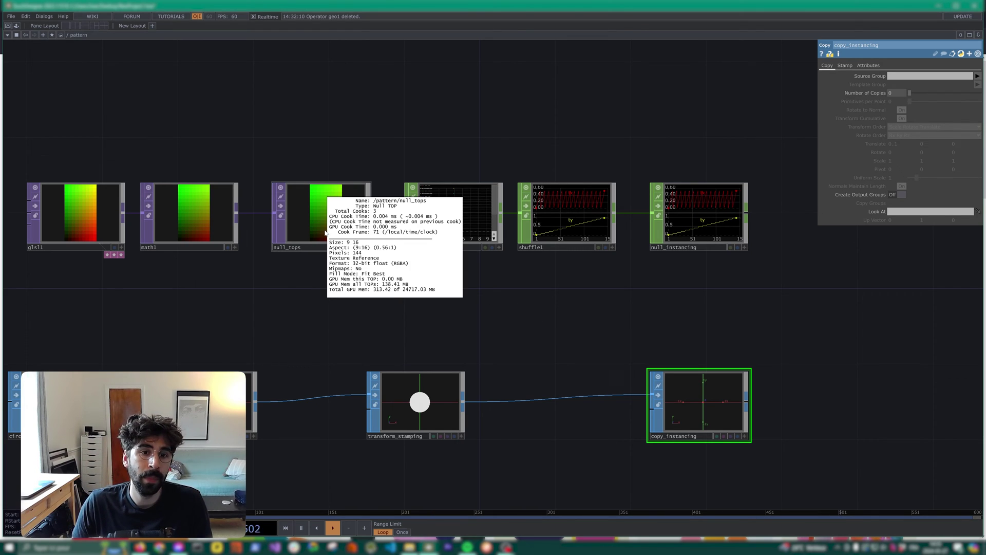
middle_drag(325, 230, 355, 257)
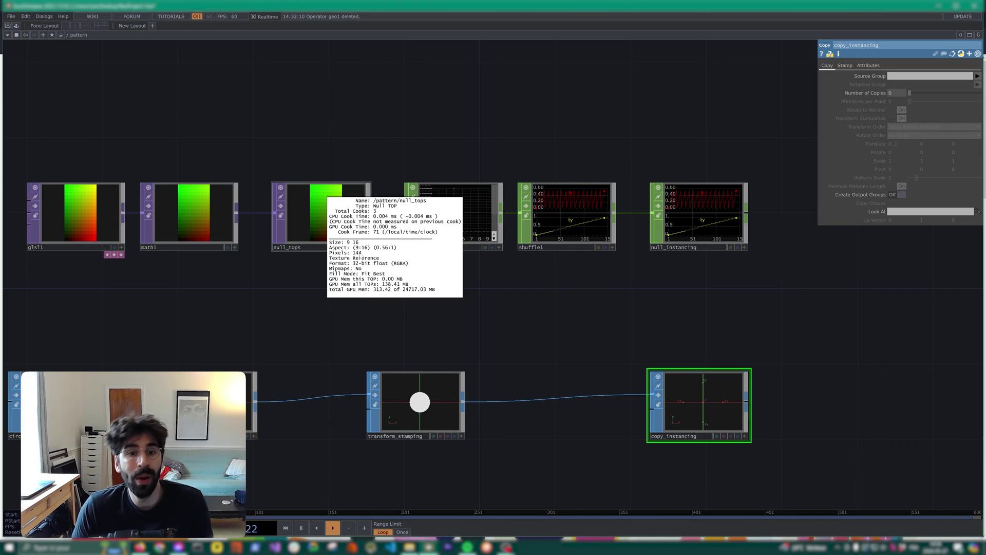
Step: Open the parent pattern component's parameters and set Samples to the expression me.par.Resx*me.par.Resy
middle_drag(59, 41, 85, 37)
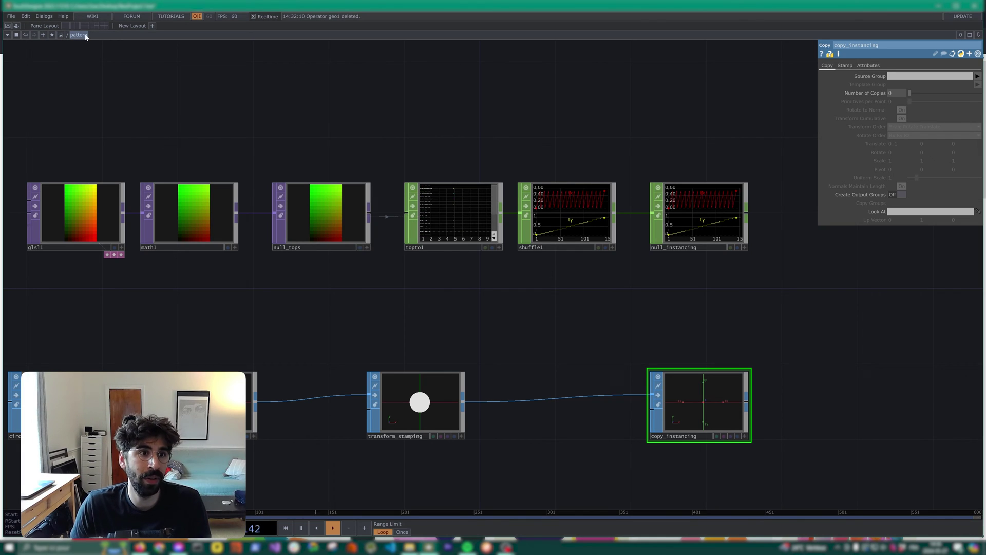
right_click(86, 37)
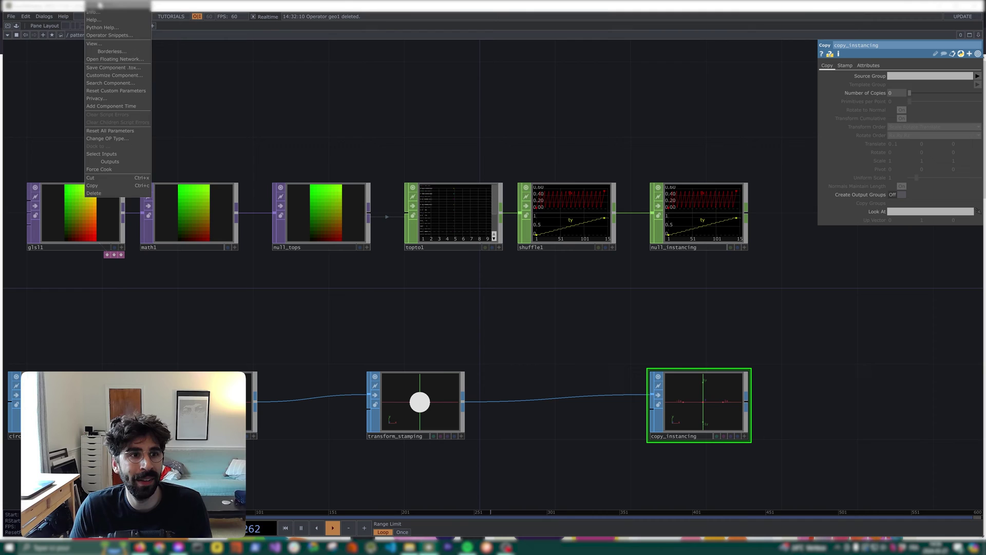
click(99, 6)
drag(96, 8, 535, 140)
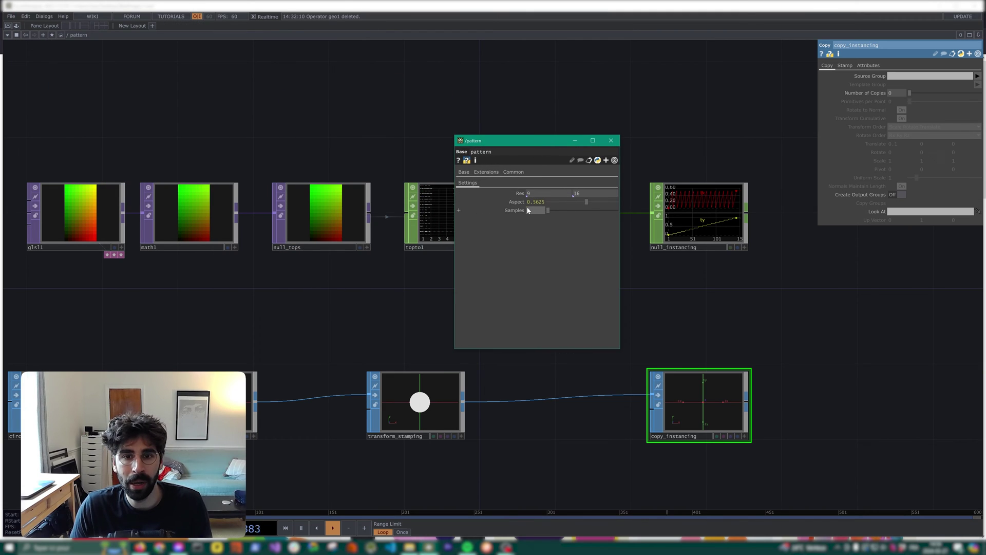
click(521, 211)
drag(518, 193, 523, 219)
click(529, 214)
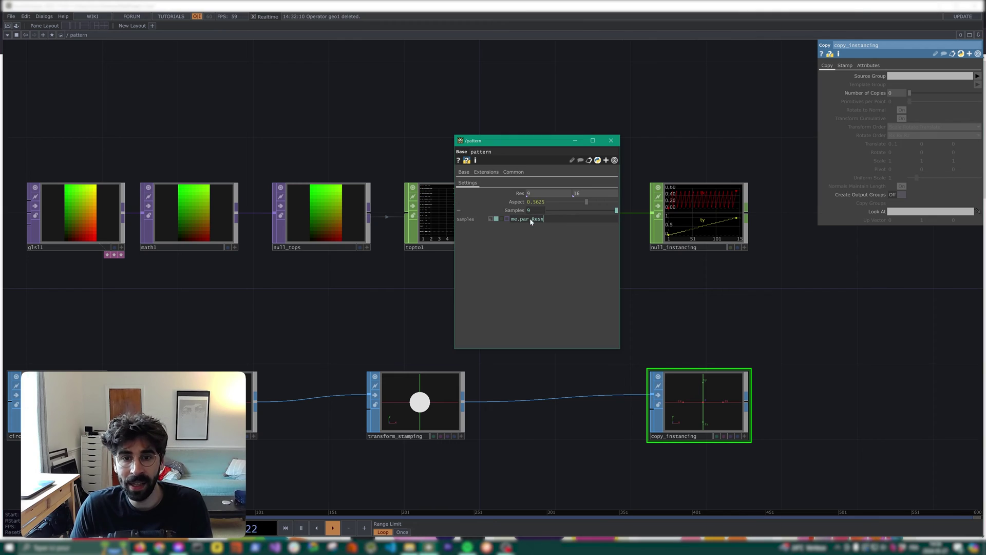
click(559, 220)
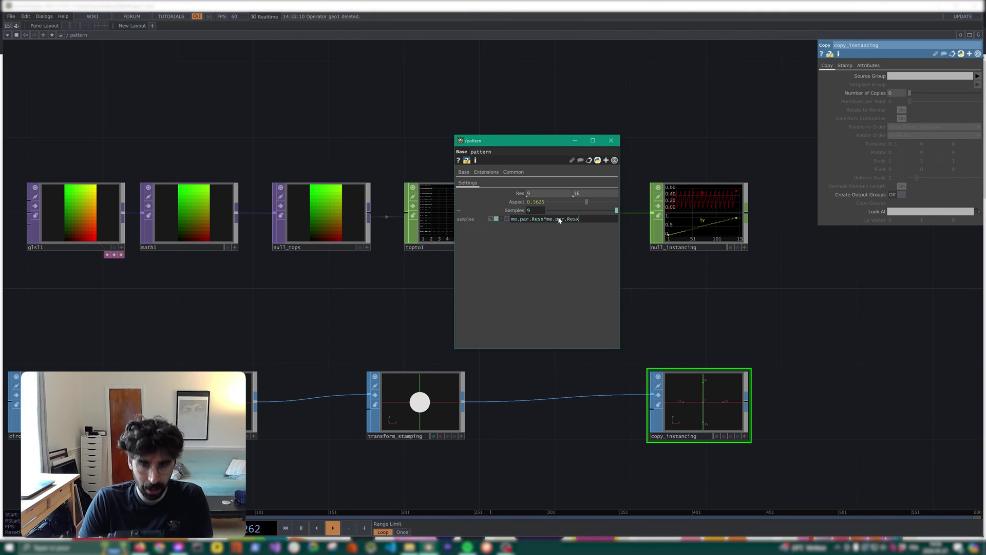
key(BackSpace)
text(y)
key(Return)
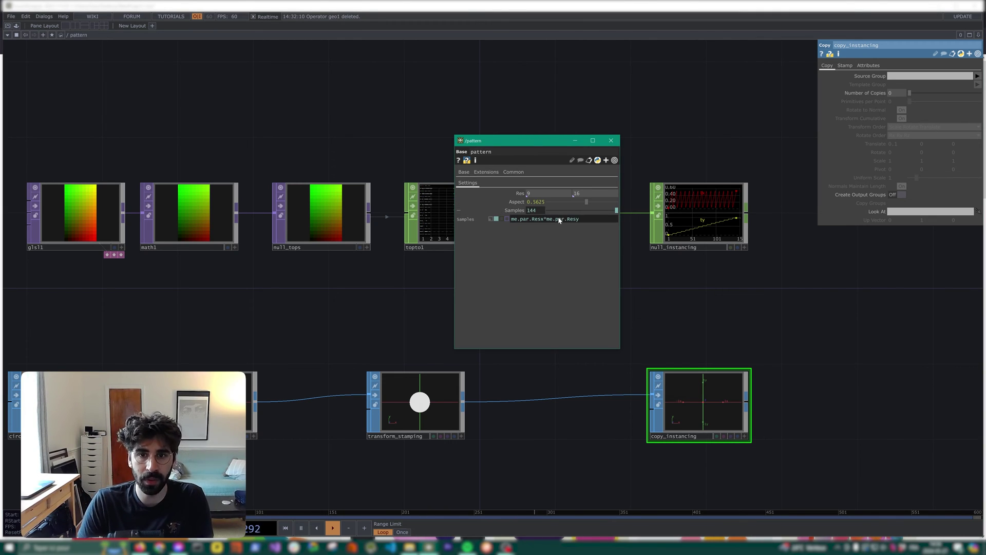
Step: Make the pattern component's Samples parameter read-only, as Aspect is, and close its parameter window
click(520, 202)
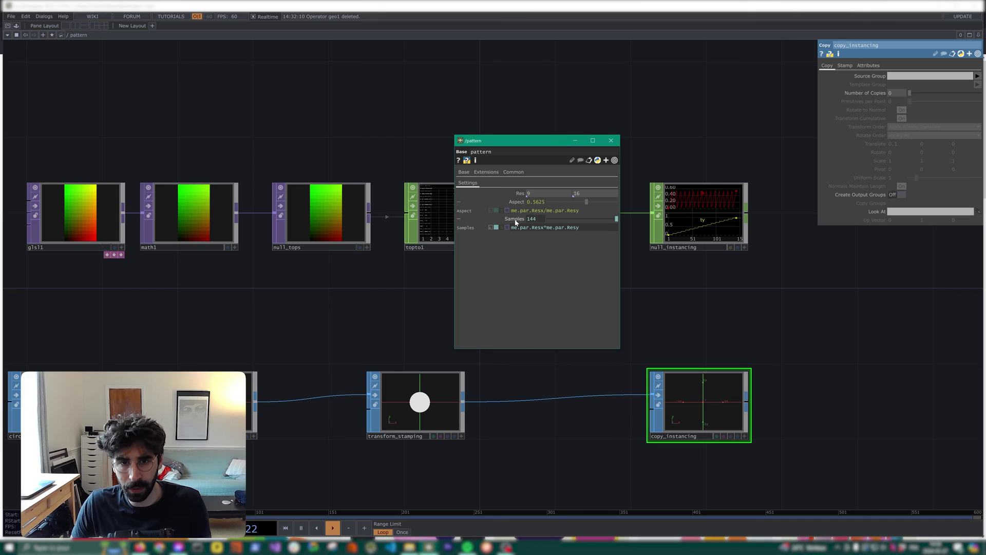
right_click(516, 222)
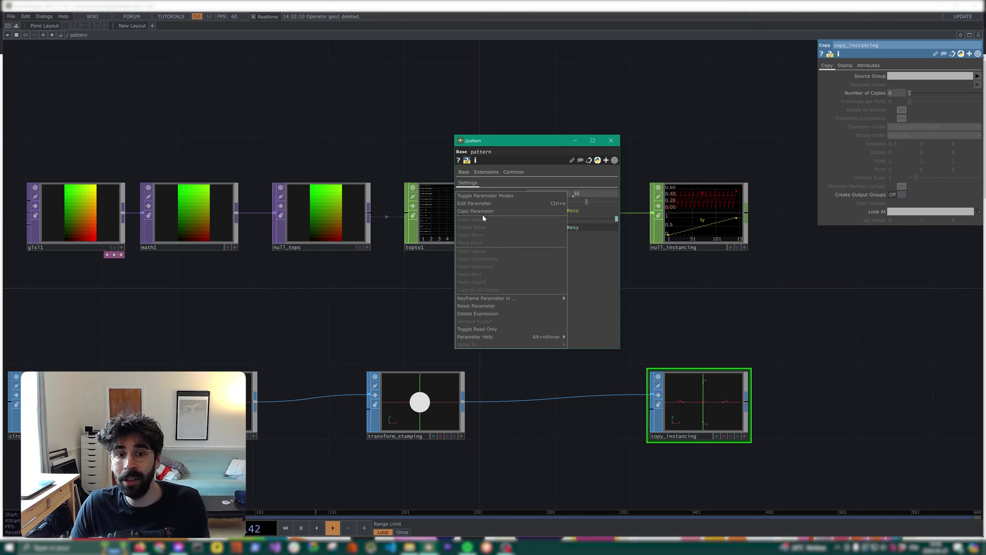
click(504, 330)
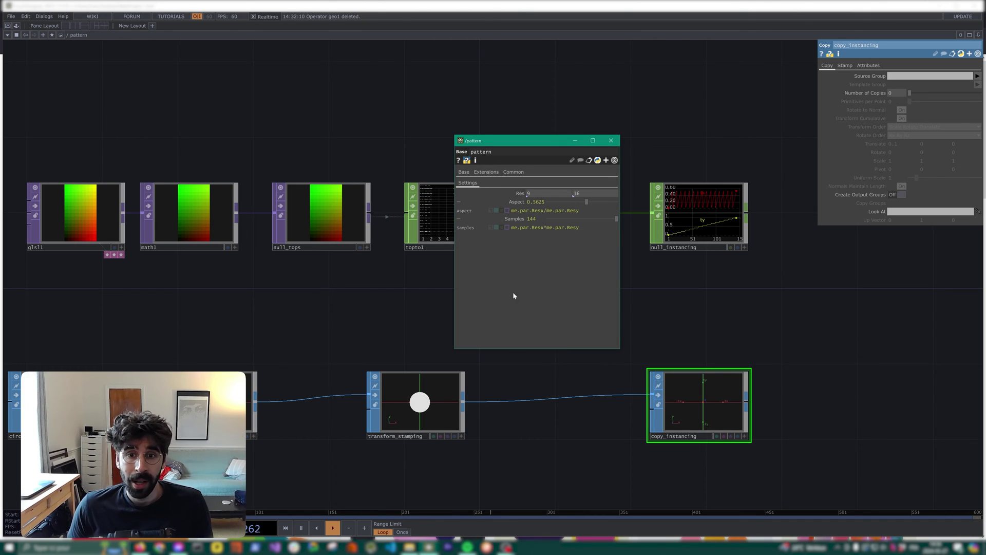
click(511, 202)
click(514, 211)
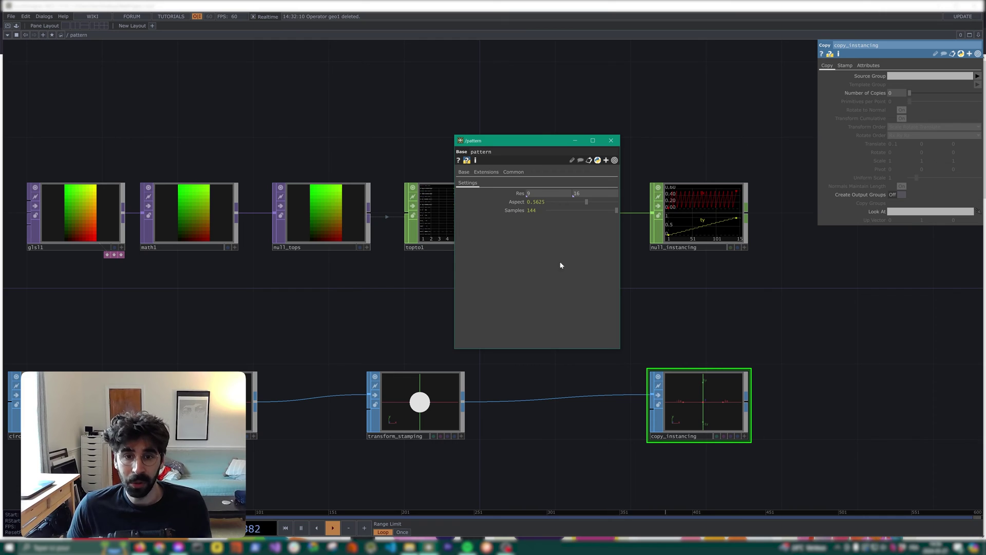
click(612, 141)
Step: Reopen the pattern component's parameters and link copy_instancing's Number of Copies to the Samples parameter
click(434, 389)
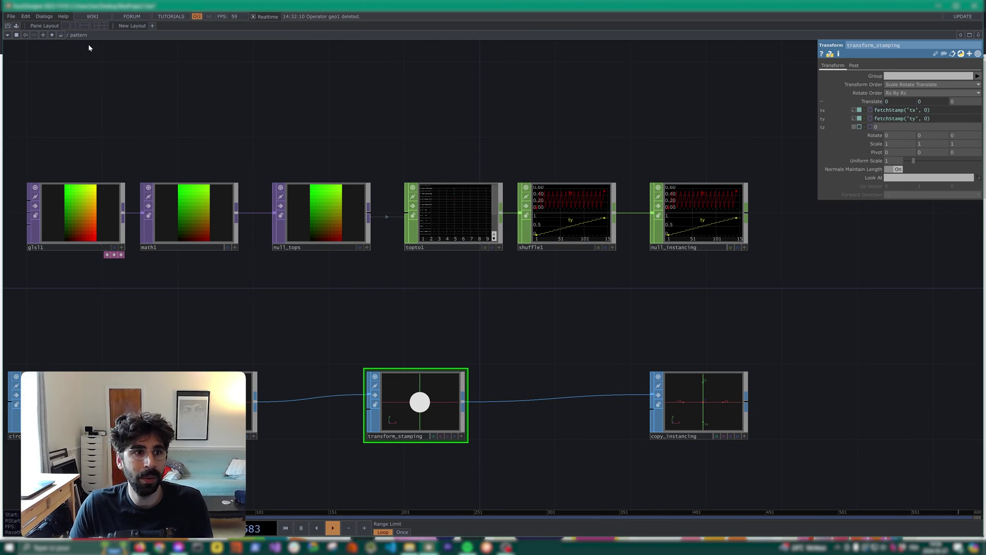
right_click(77, 36)
click(101, 9)
drag(101, 8, 252, 118)
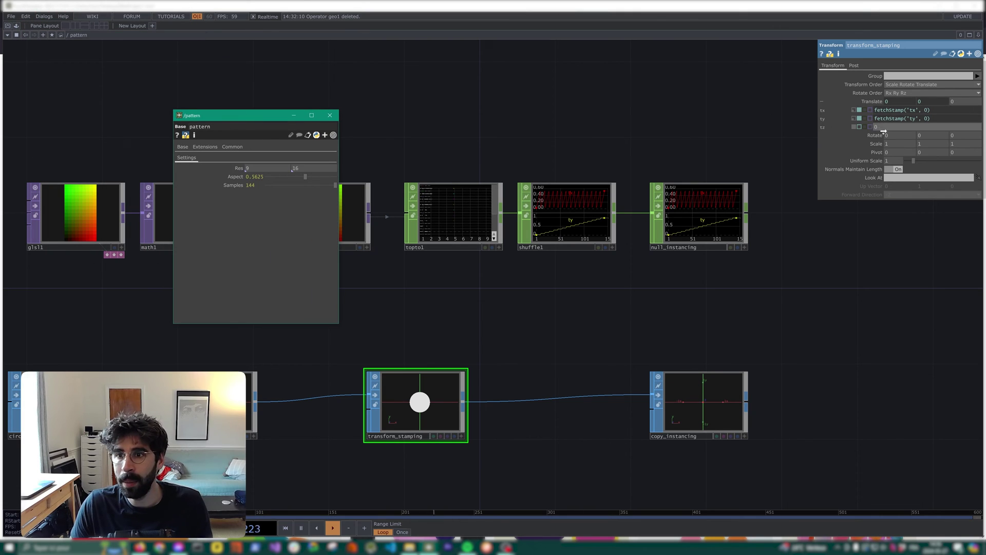
click(677, 406)
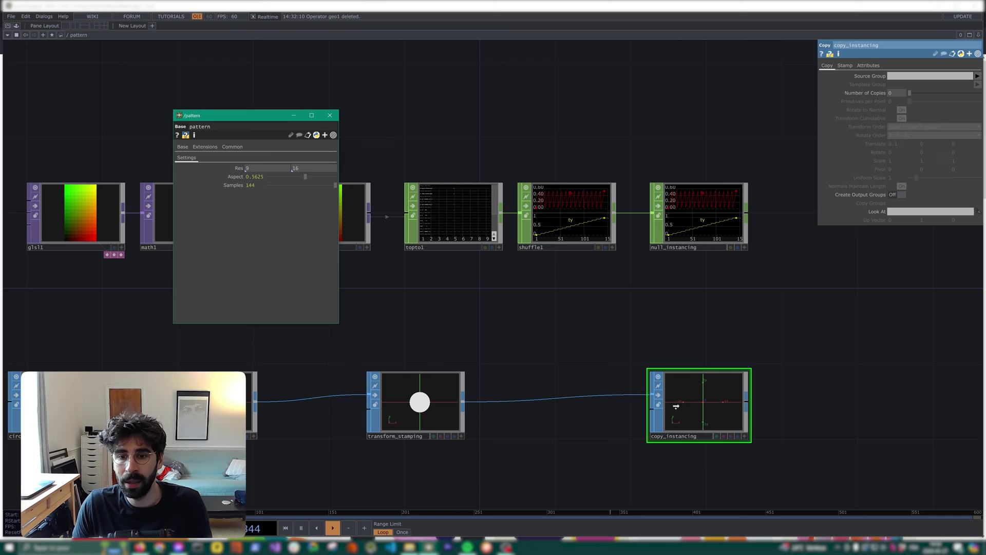
drag(915, 82, 902, 94)
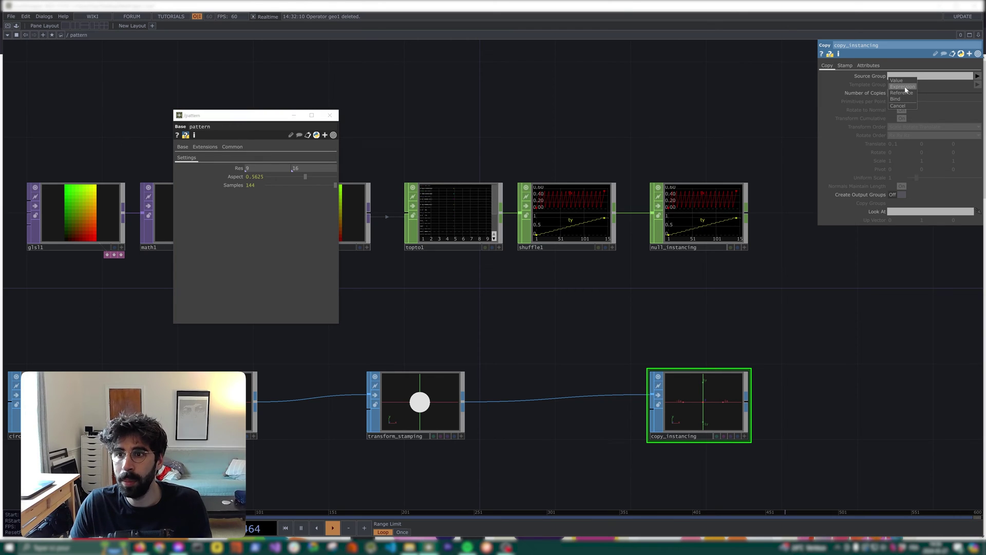
click(905, 93)
Step: Set copy_instancing's X translate to 0 and home its viewer
scroll(774, 425, up, 6)
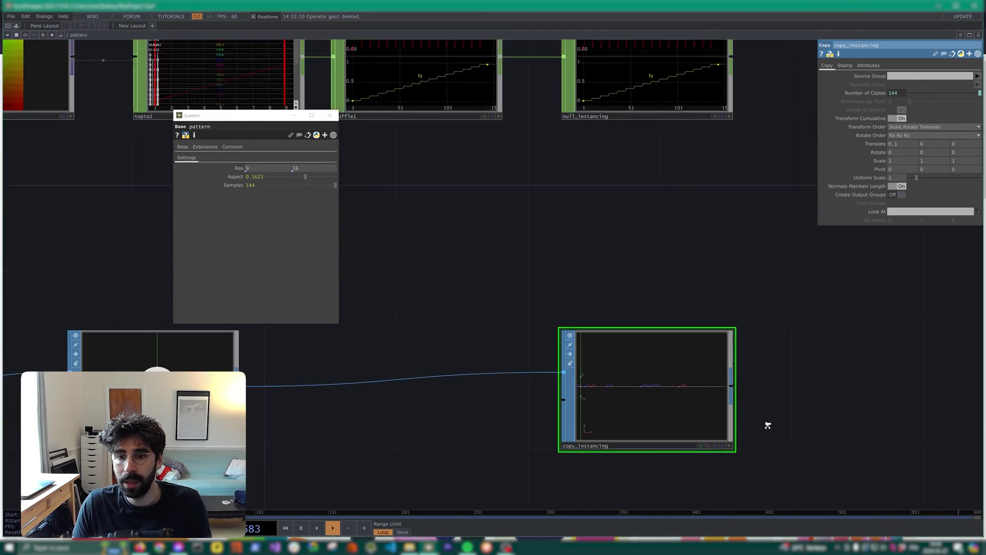
drag(767, 353, 823, 314)
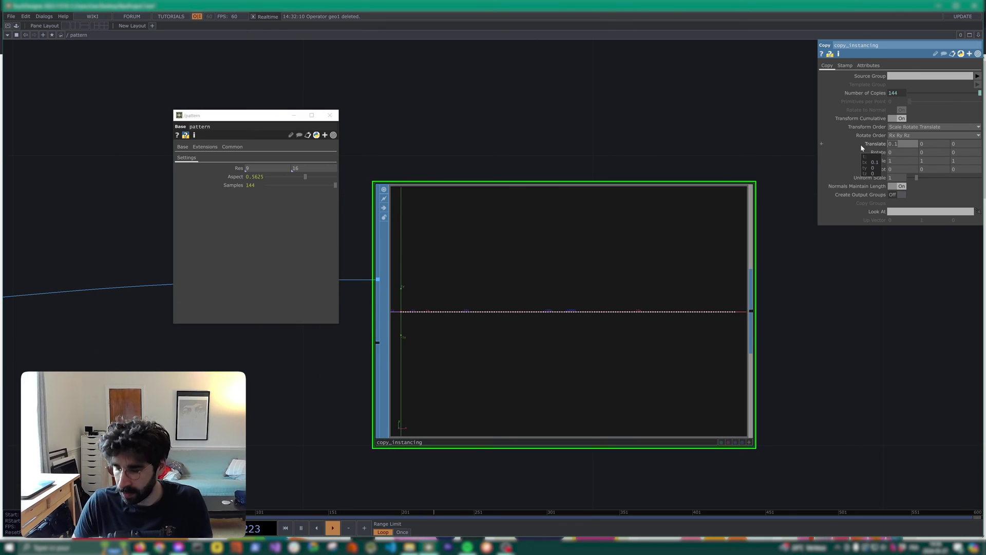
text(0)
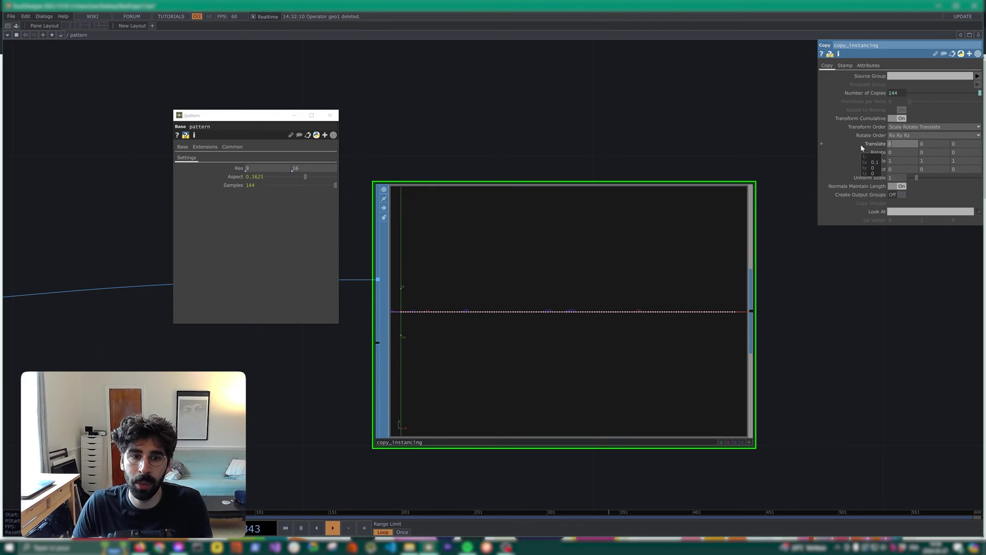
key(Return)
key(h)
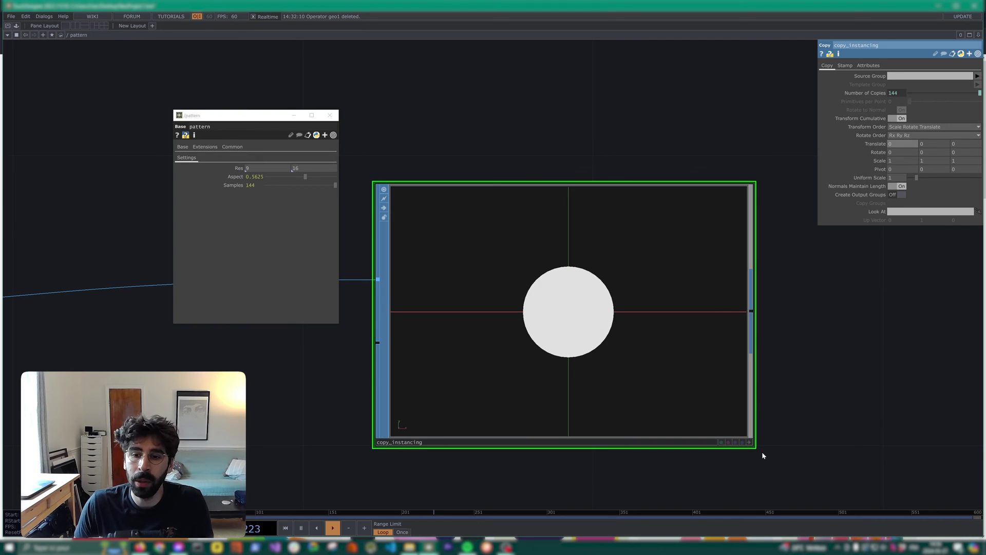
Step: Turn off Adaptive Homing in the copy_instancing node's viewer
click(749, 442)
right_click(626, 359)
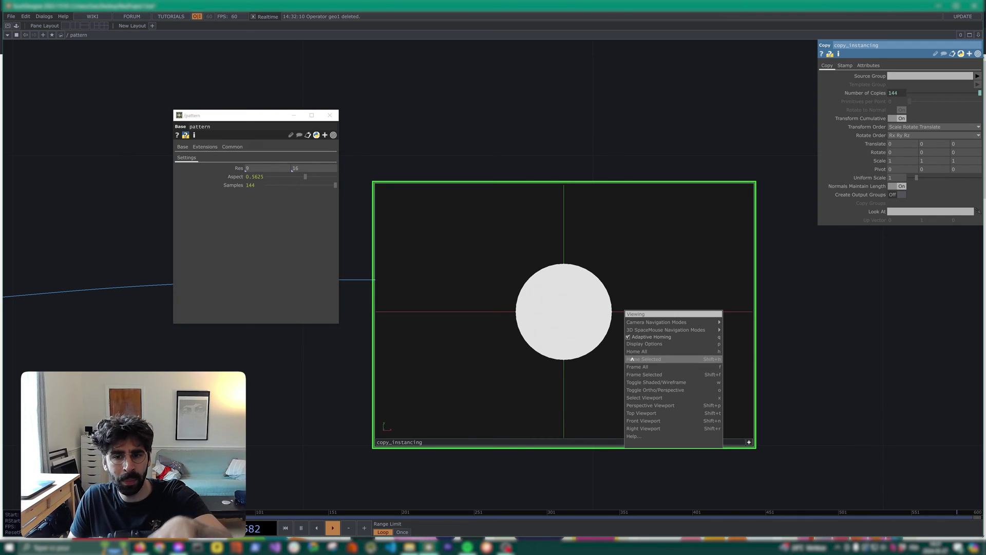
click(668, 363)
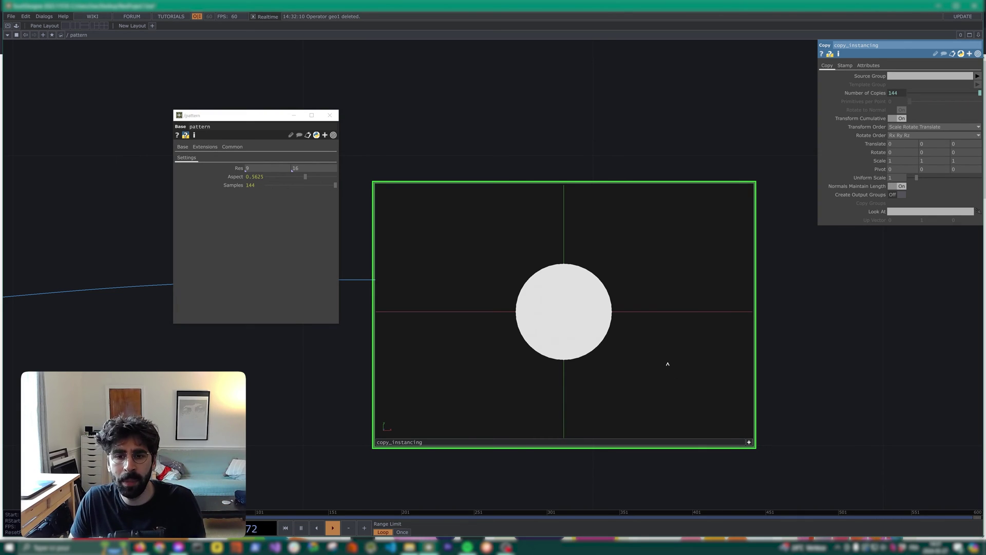
click(750, 443)
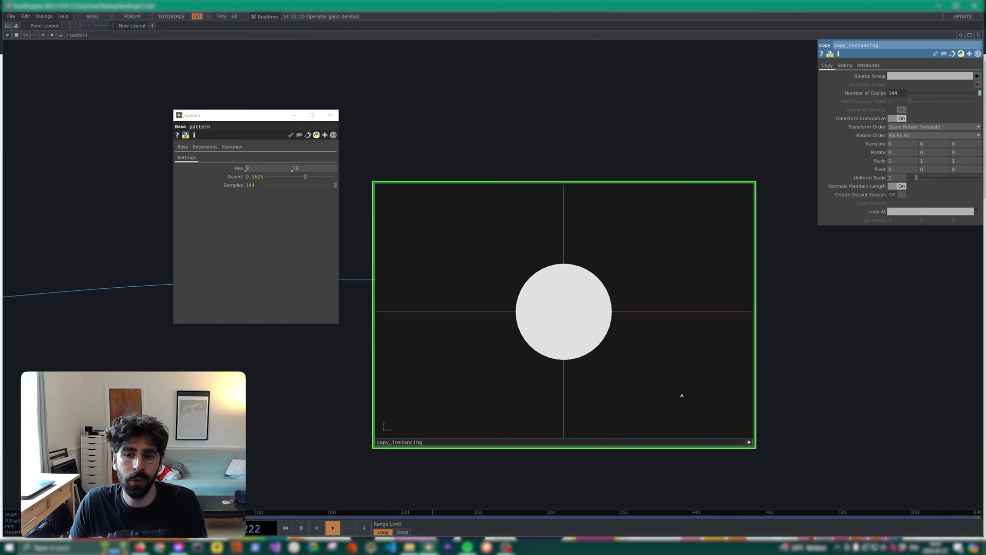
right_click(640, 287)
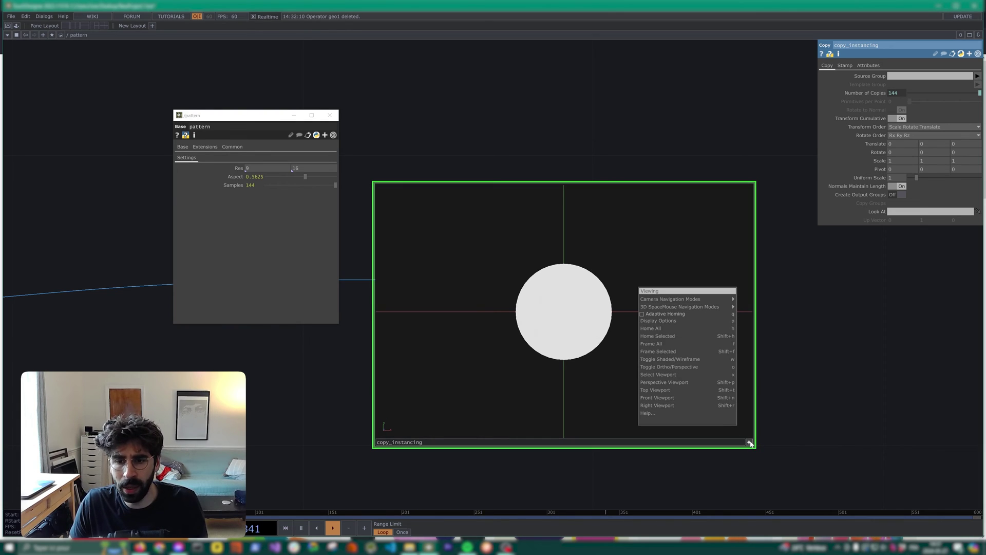
scroll(786, 418, down, 4)
click(728, 416)
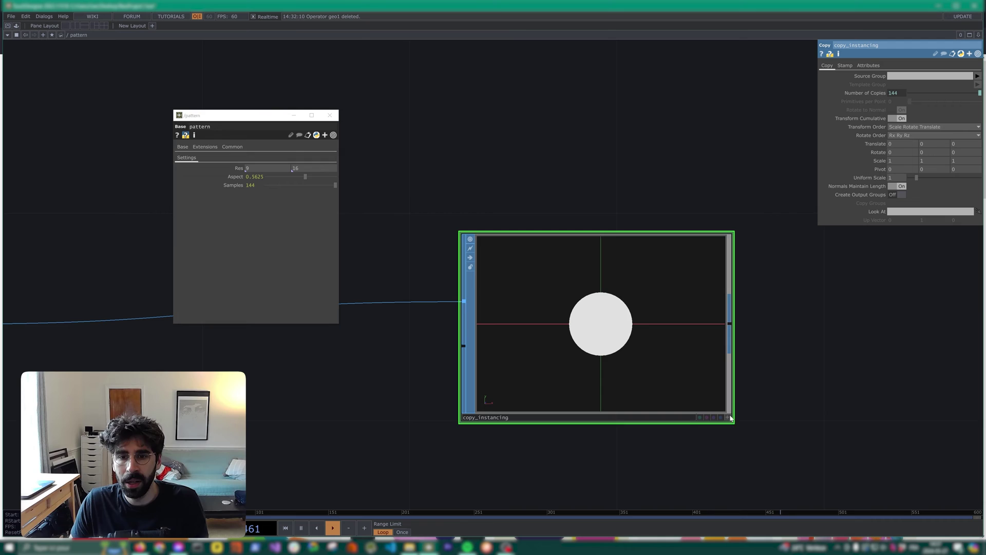
drag(761, 390, 705, 342)
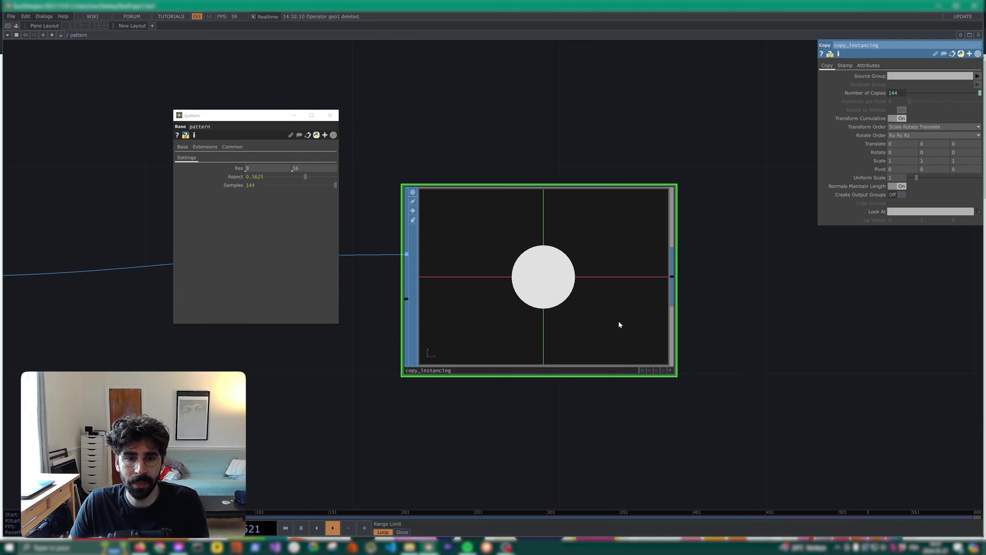
Step: Close the pattern component's parameter window and turn on Stamp Inputs for copy_instancing
click(336, 118)
drag(686, 222, 638, 215)
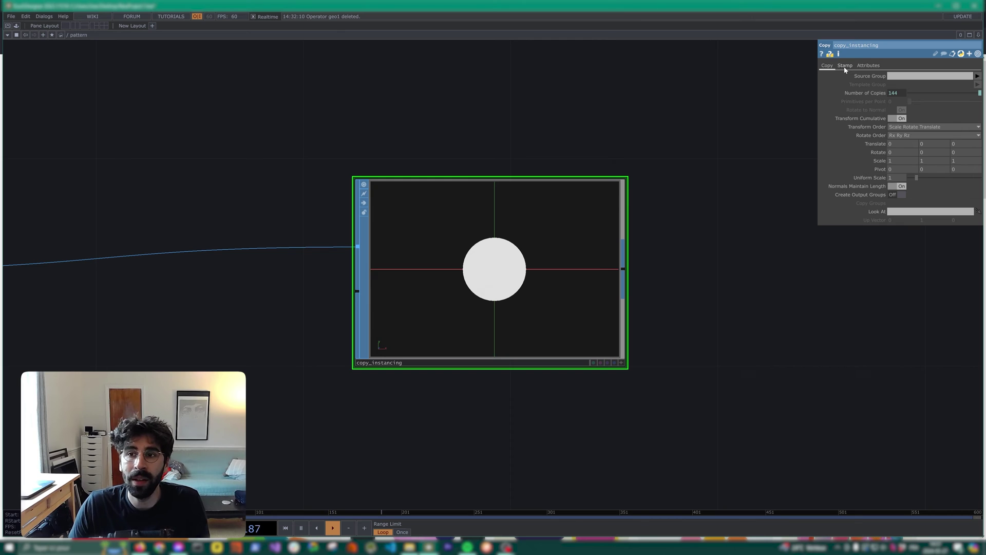
click(846, 66)
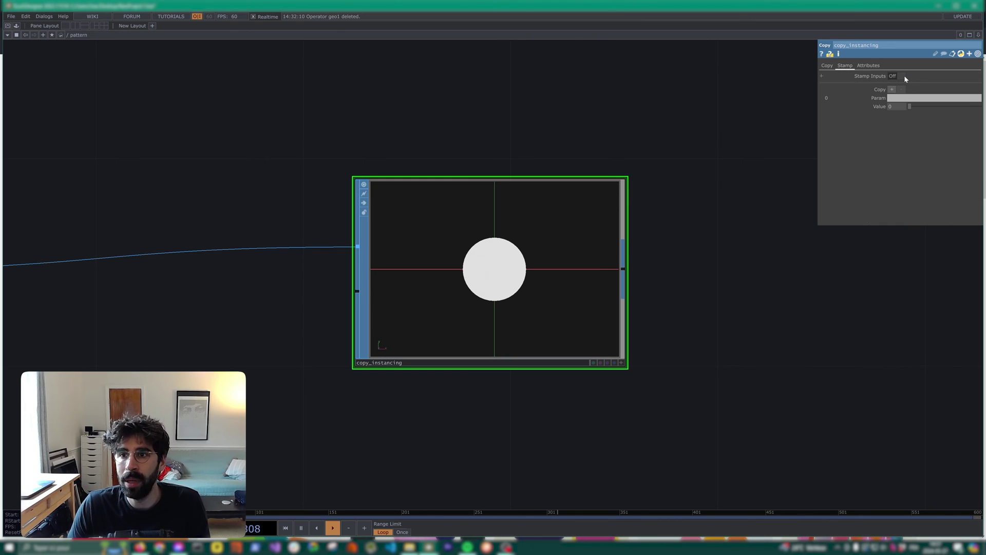
click(904, 76)
Step: Name copy_instancing's first stamp parameter tx and expand its Value for expression entry
scroll(679, 145, down, 5)
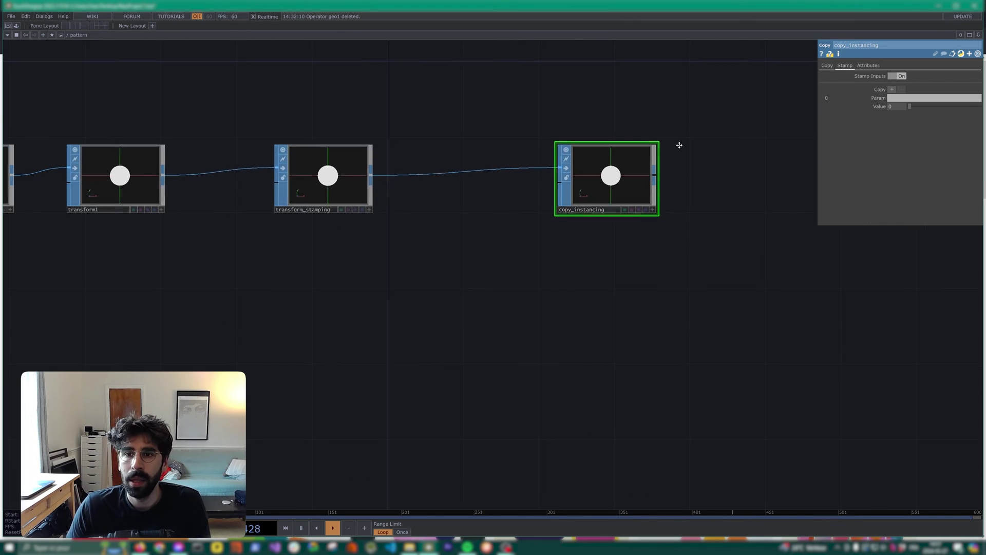
drag(680, 145, 629, 280)
click(520, 103)
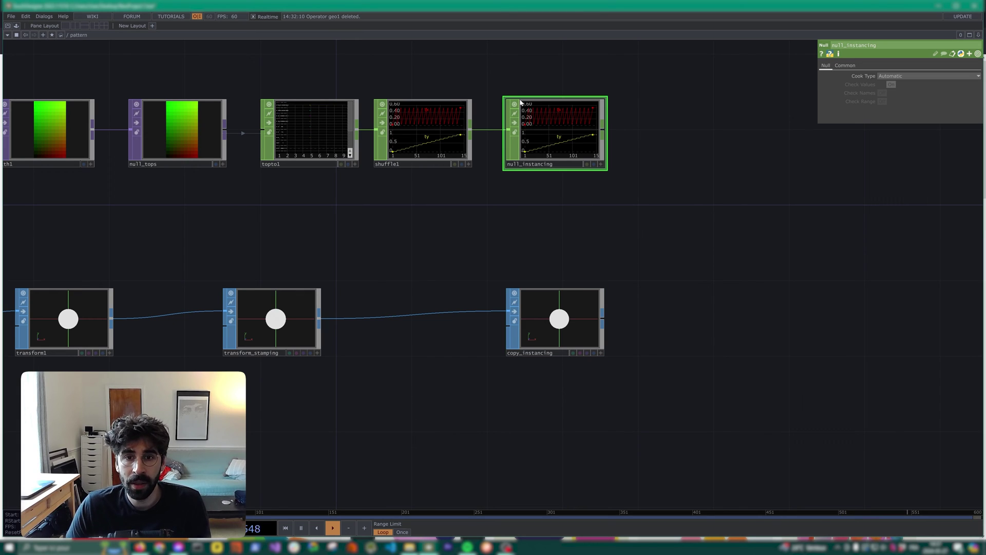
click(578, 332)
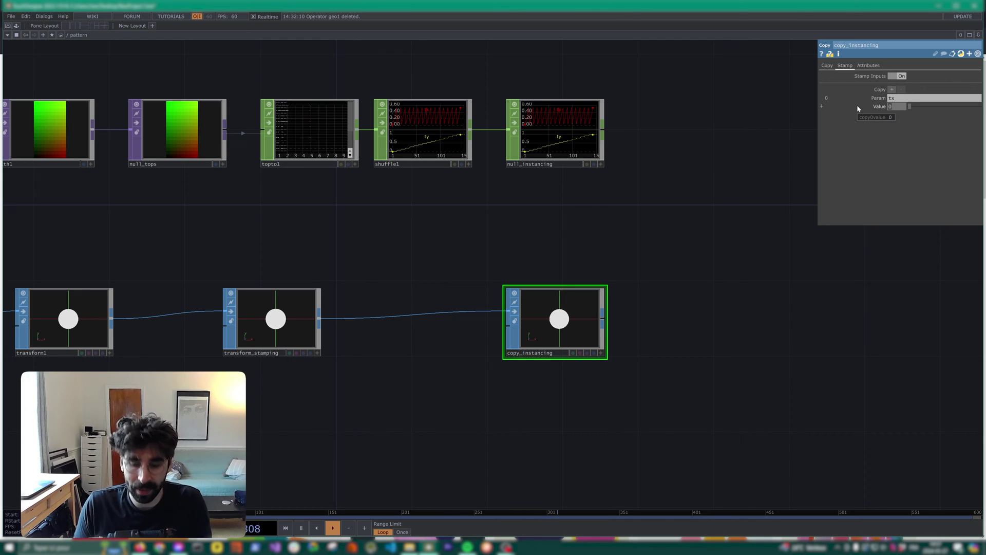
click(822, 107)
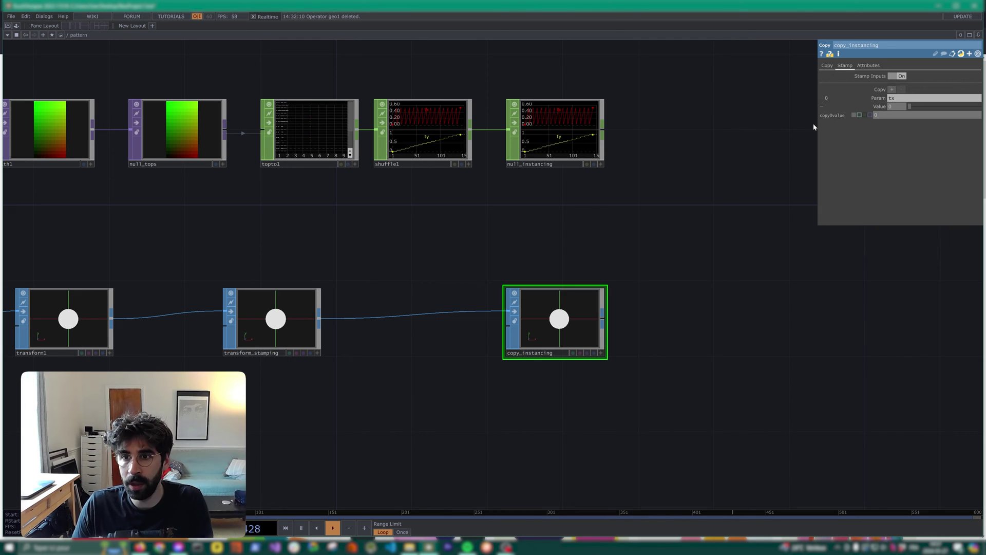
Step: Widen copy_instancing's parameter area and begin the tx stamp value's expression with op('')
drag(817, 127, 557, 126)
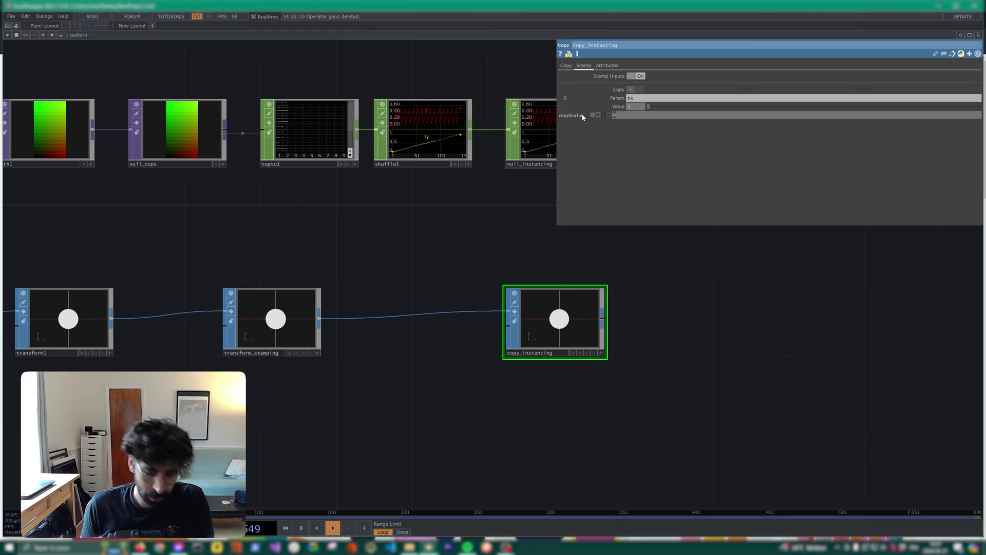
text(op())
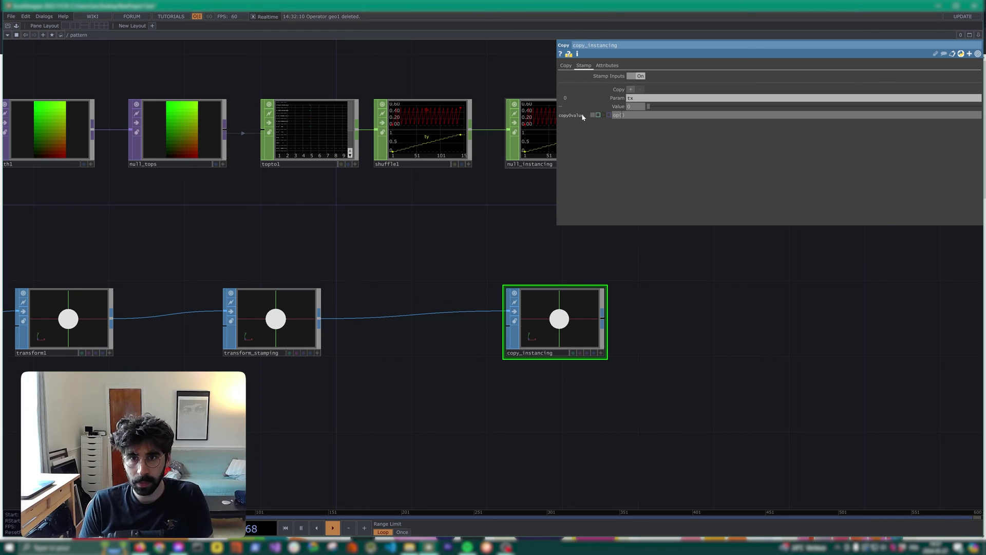
text('')
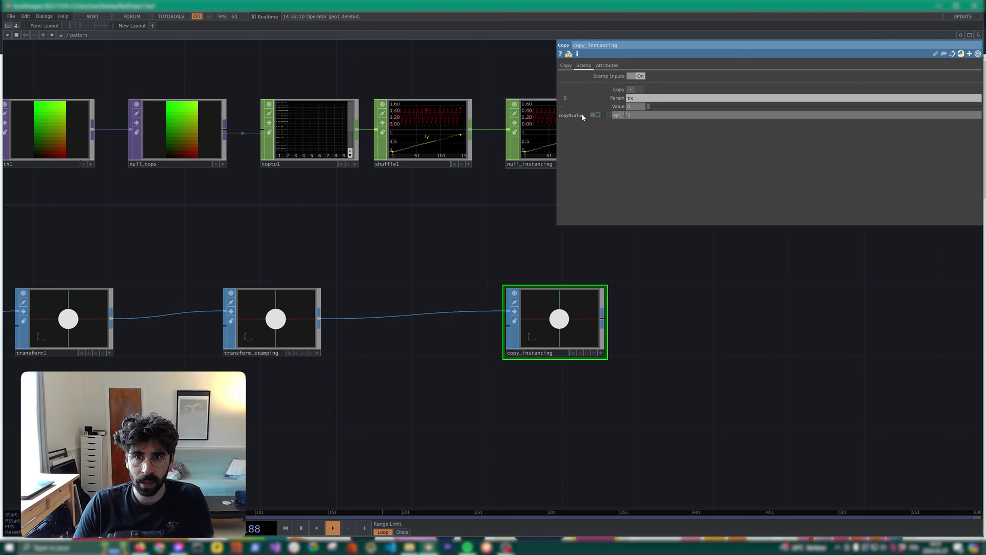
text(me.par.Resx)
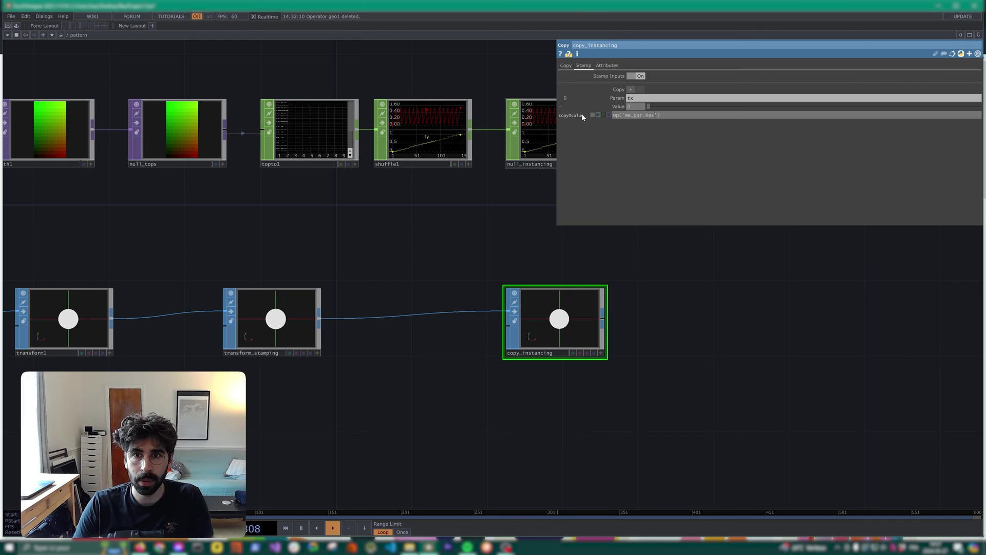
key(BackSpace)
key(BackSpace)
key(BackSpace)
key(BackSpace)
key(BackSpace)
key(BackSpace)
key(BackSpace)
key(BackSpace)
key(BackSpace)
key(BackSpace)
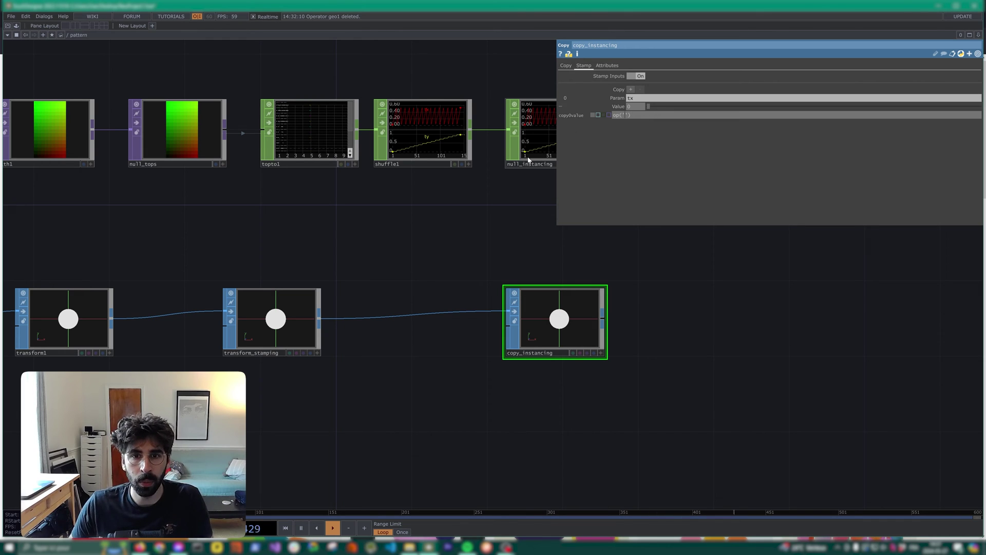
Step: Complete the tx stamp value's expression as op('null_instancing')['tx'][me.copyIndex]
click(529, 159)
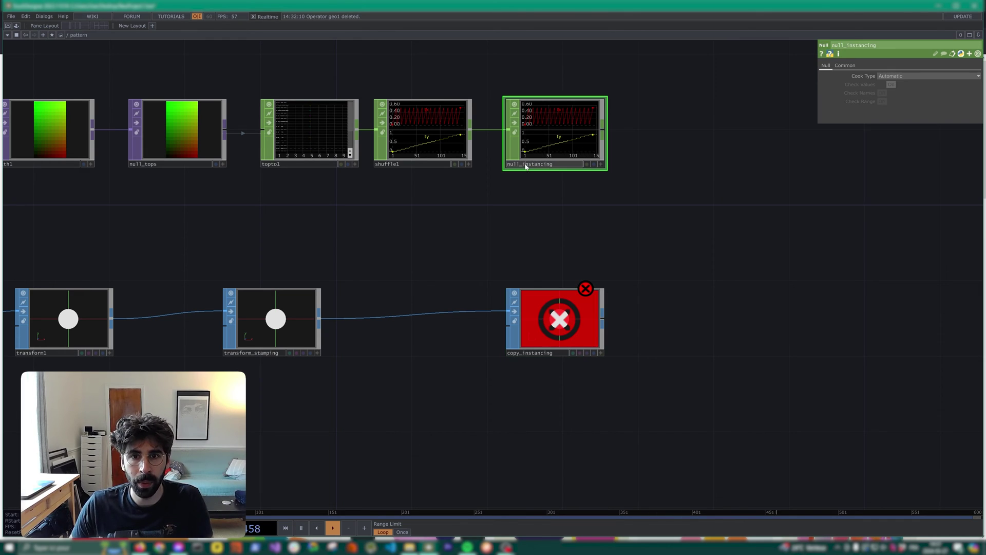
click(553, 294)
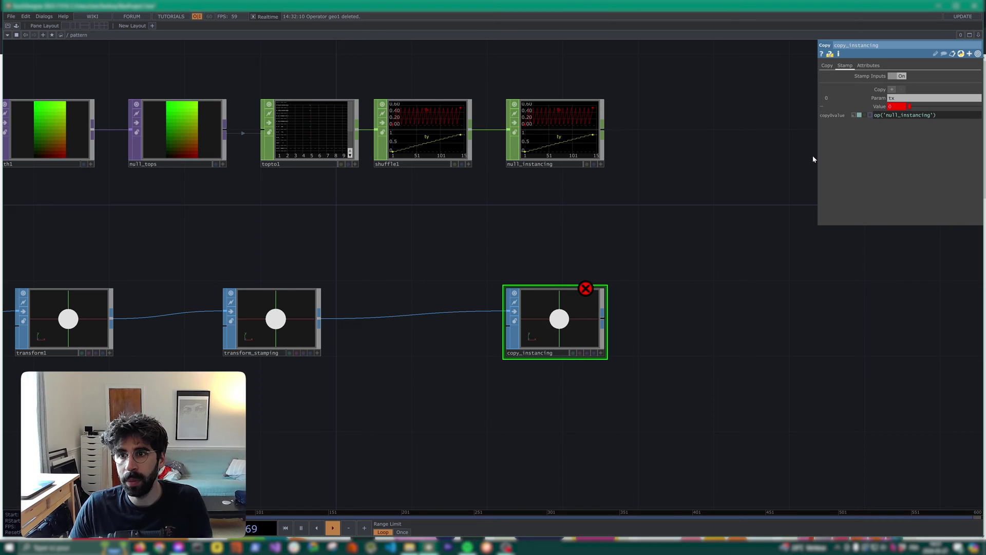
drag(817, 156, 389, 157)
click(523, 114)
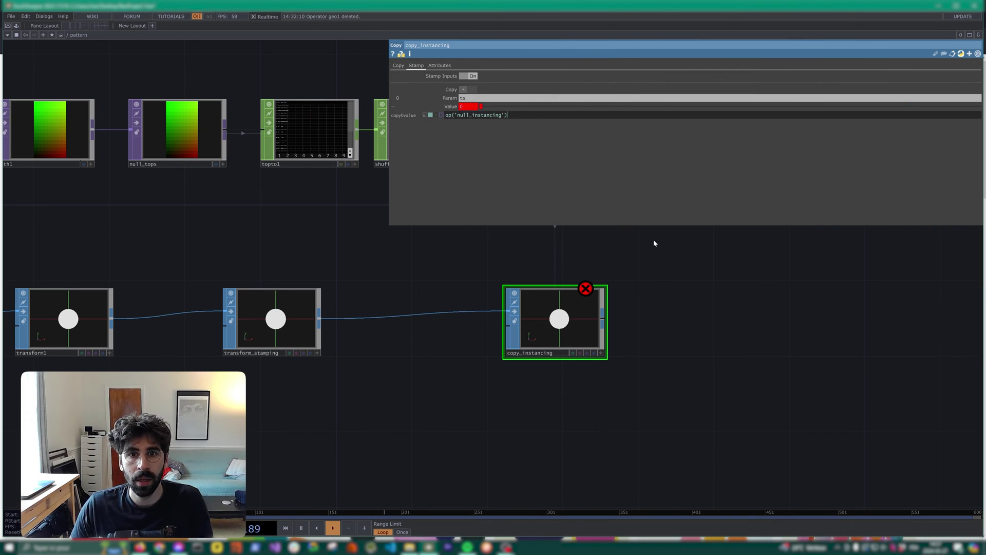
drag(656, 243, 403, 257)
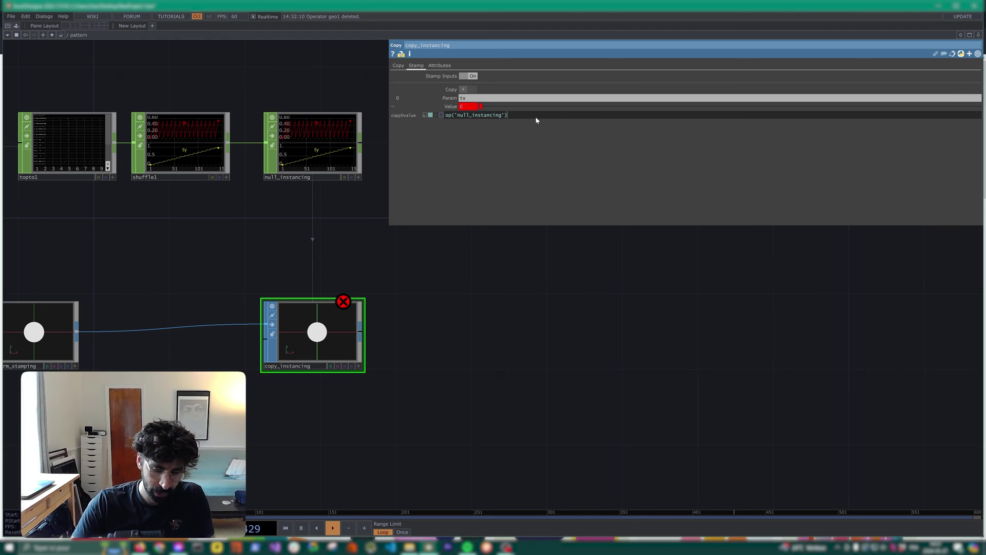
text(['')
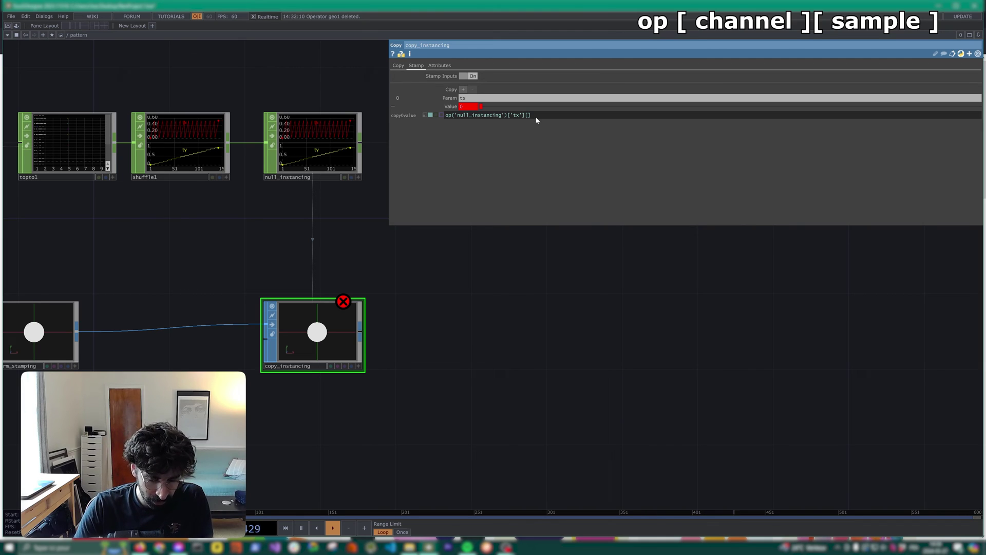
text(me.copyIndex)
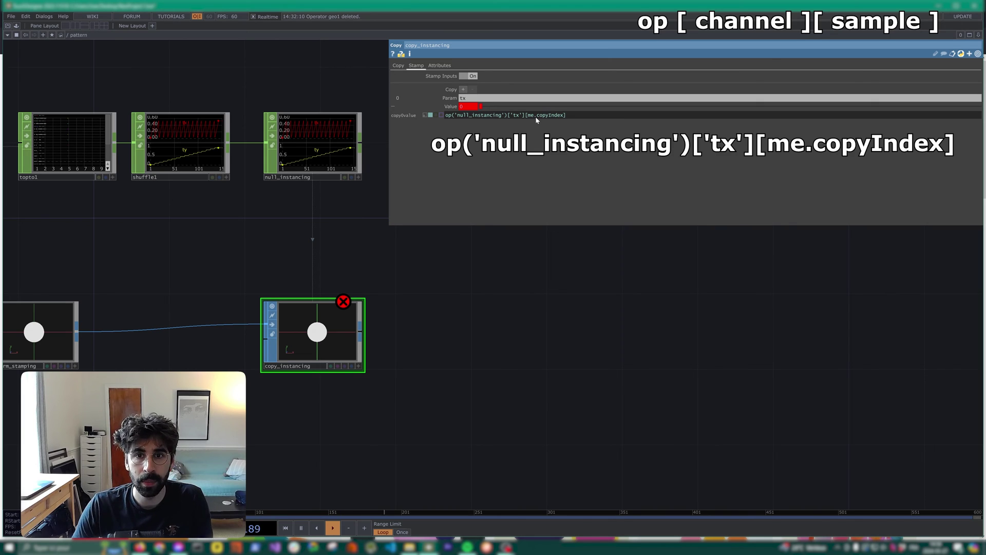
key(Return)
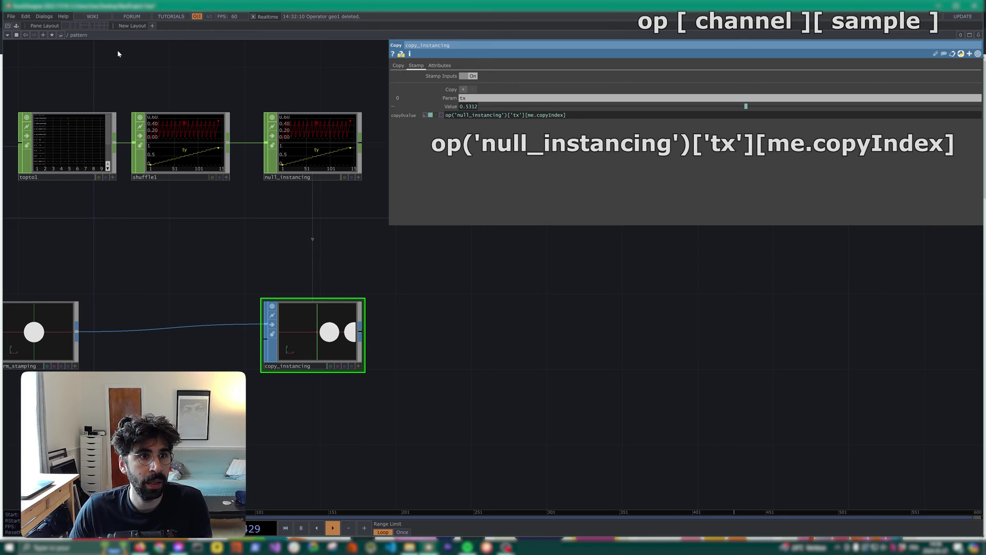
Step: Split the workspace into two side-by-side panes and turn the first one into a geometry viewer
click(75, 25)
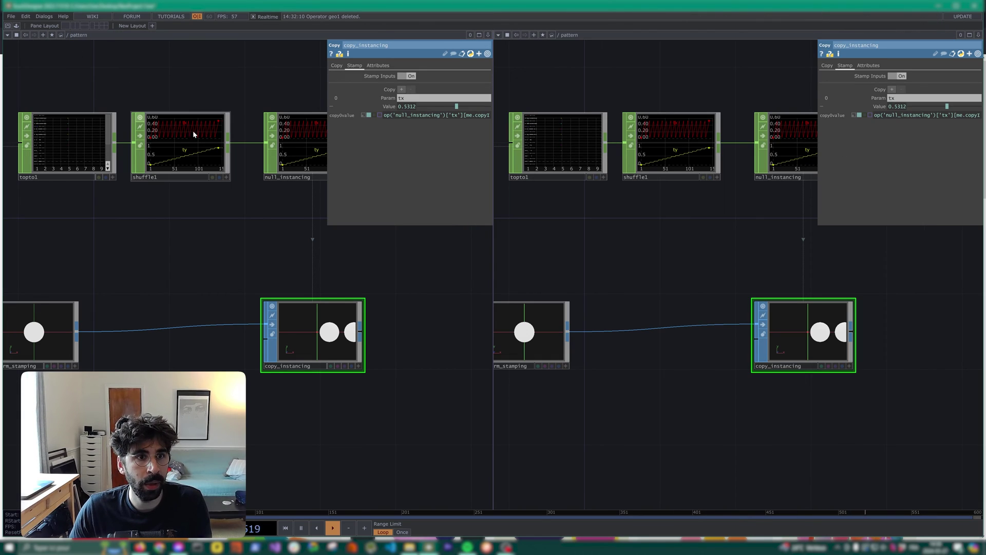
click(8, 35)
click(24, 58)
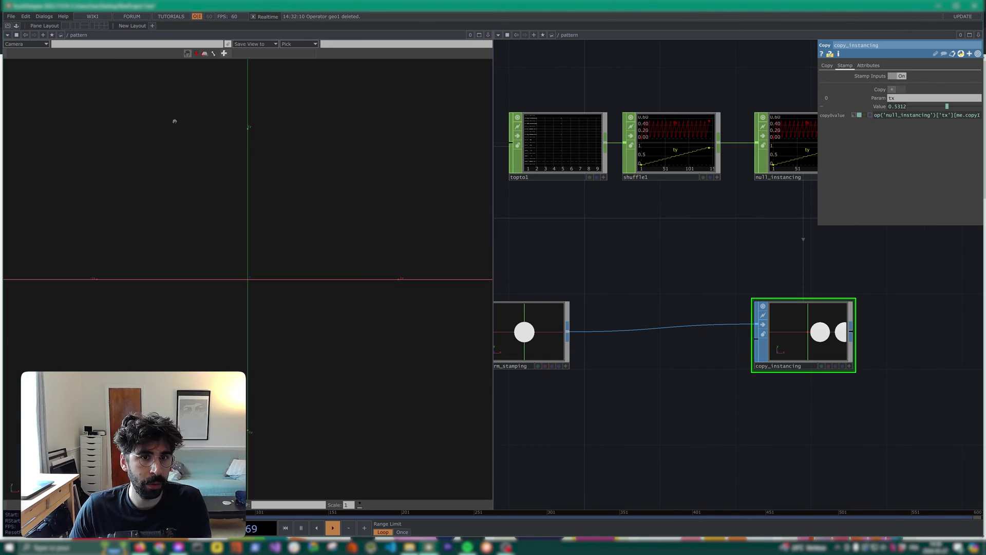
drag(264, 213, 248, 279)
Step: Append a Null after copy_instancing and rename it null_r
drag(749, 440, 640, 434)
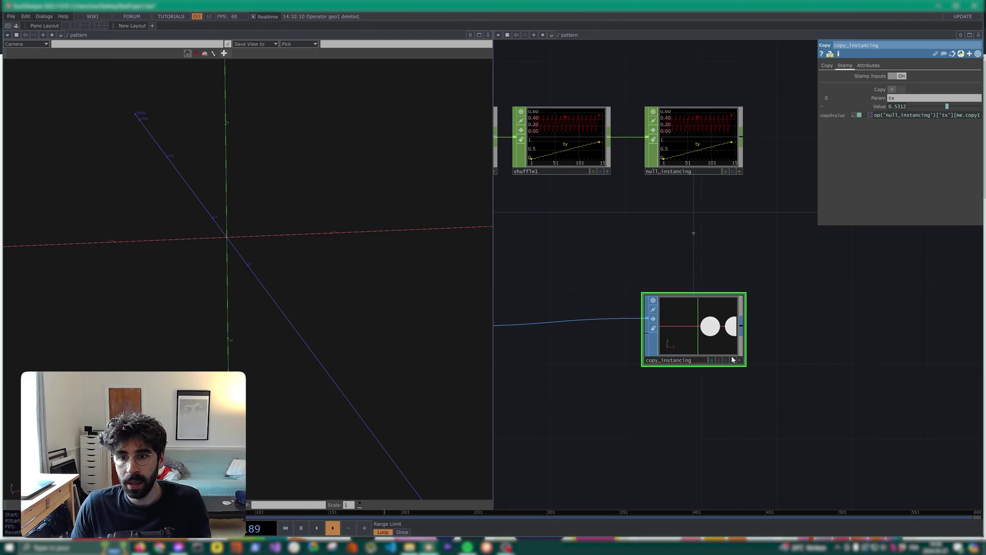
key(alt+n)
click(912, 333)
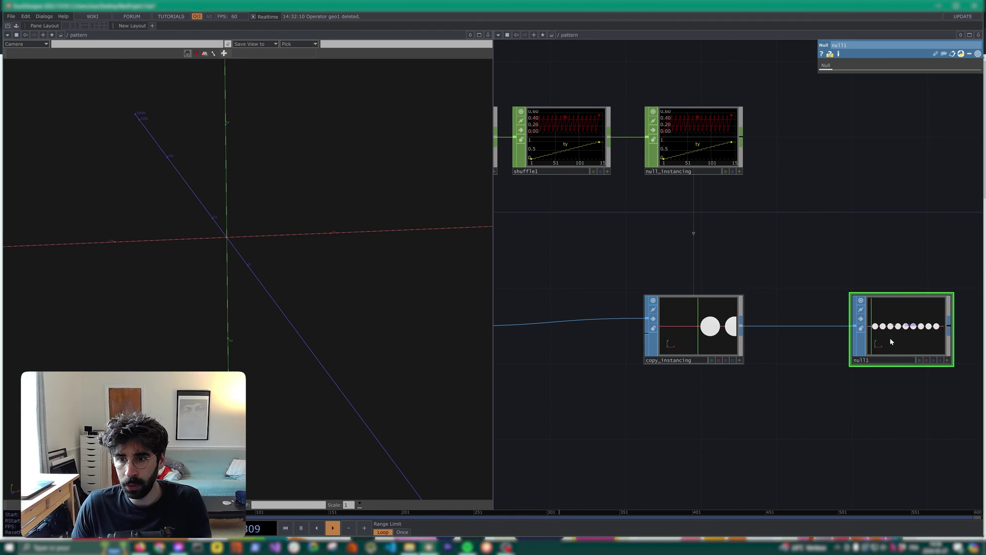
click(885, 362)
key(BackSpace)
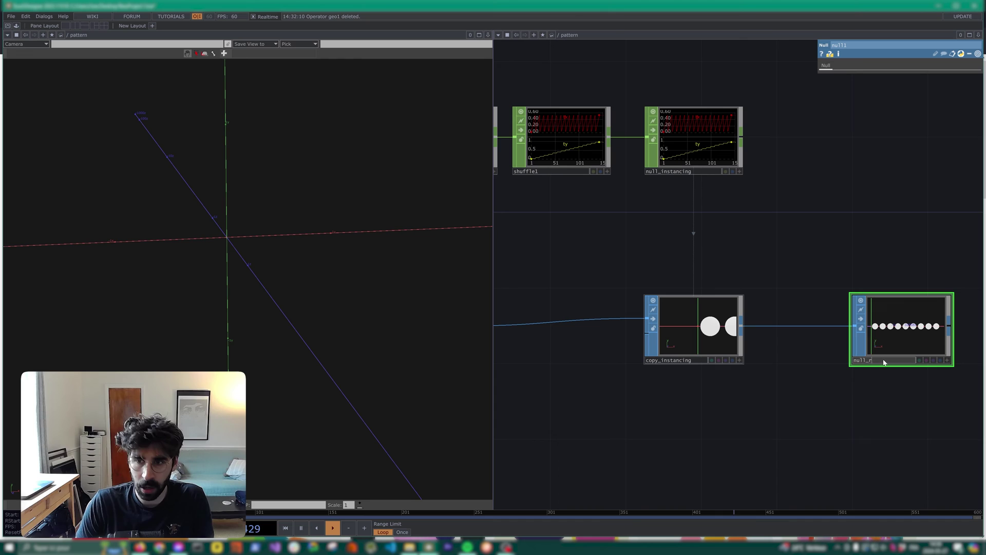
text(_r)
key(Return)
Step: Turn on null_r's display flag and examine the stamped circles in the geometry viewer
click(942, 360)
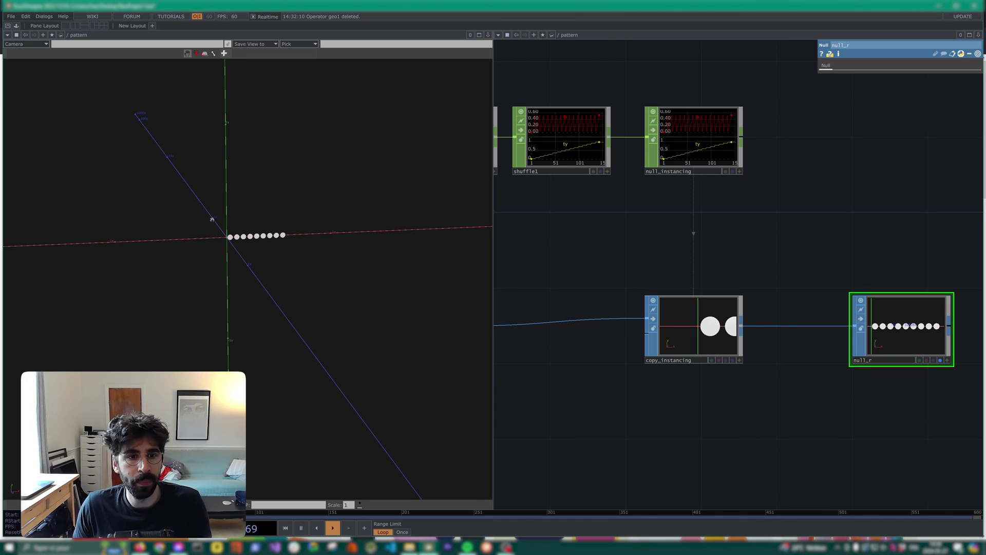
scroll(212, 219, up, 3)
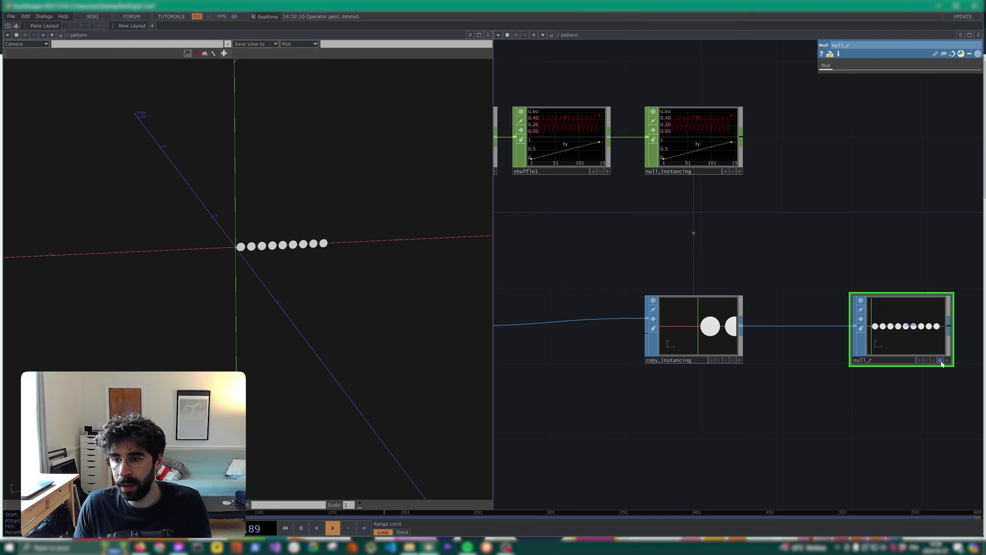
drag(284, 271, 295, 257)
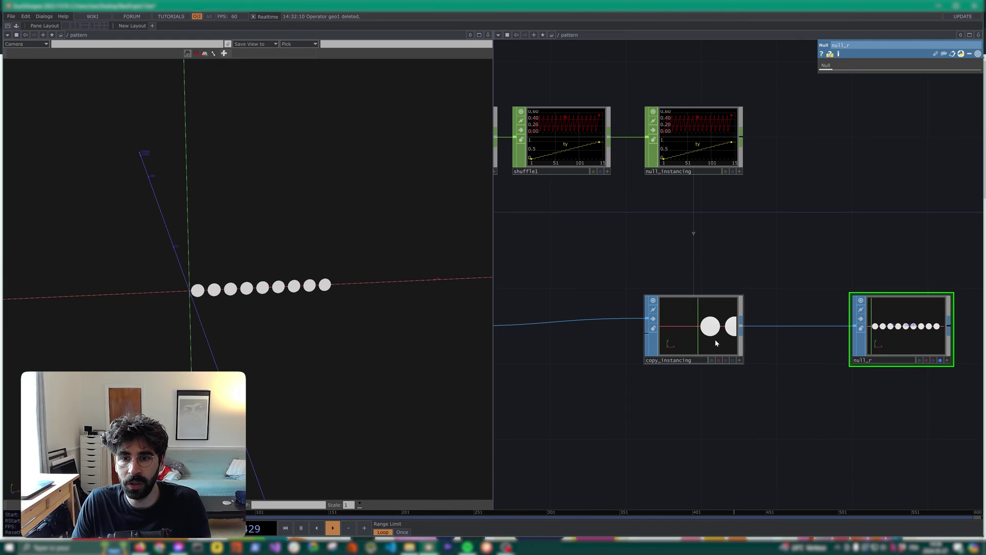
middle_drag(697, 359, 669, 353)
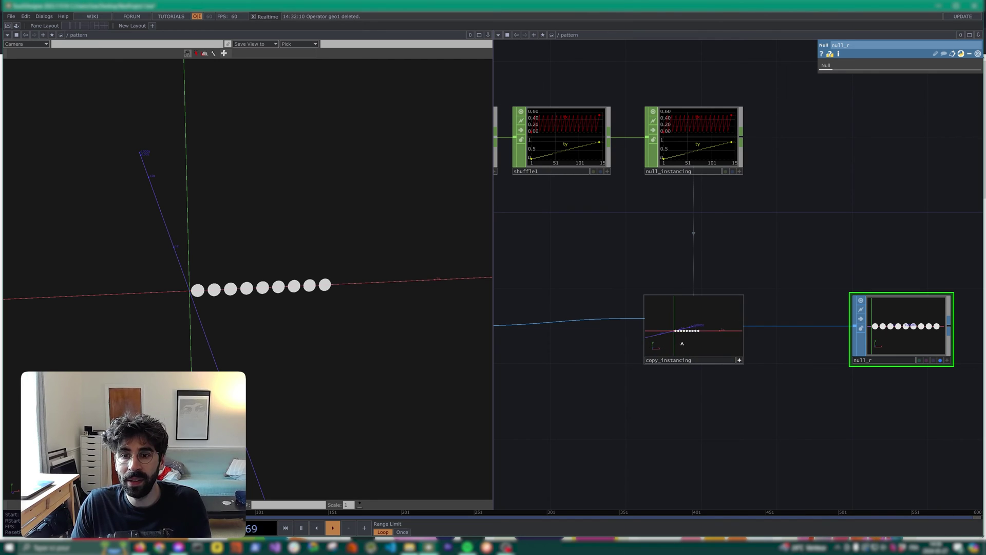
Step: Add a second stamp parameter named ty to copy_instancing and give it a copy of the tx value's expression
click(688, 329)
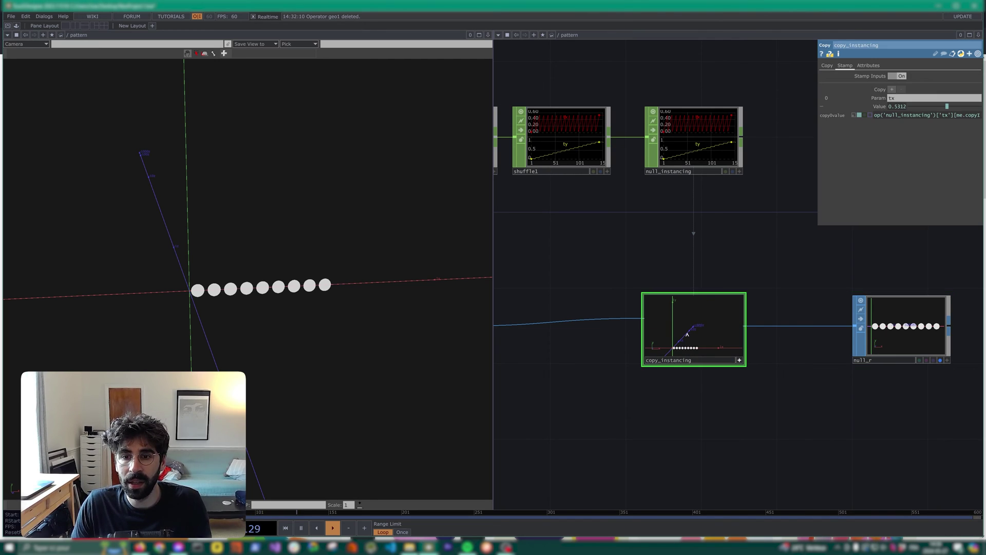
click(892, 90)
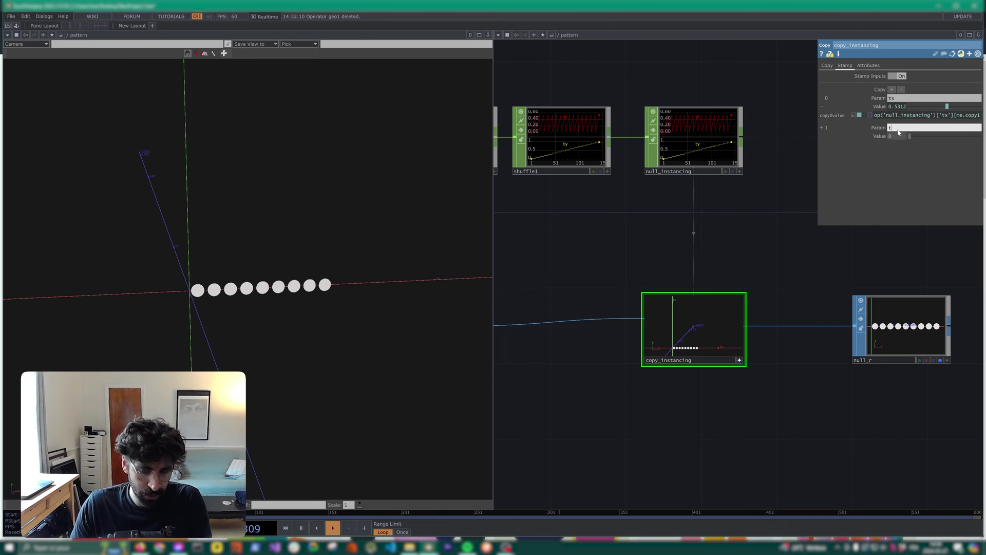
click(909, 118)
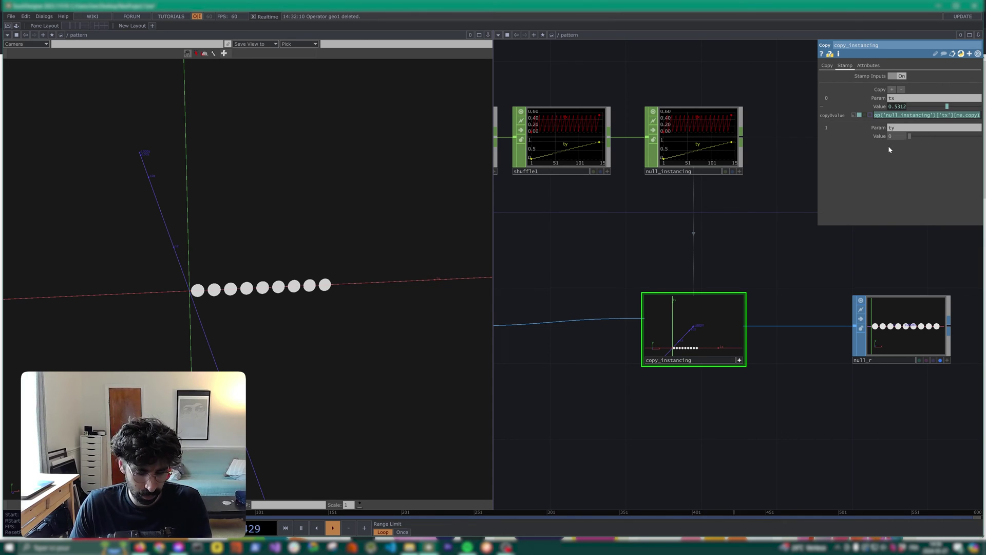
click(897, 136)
key(ctrl+v)
key(Return)
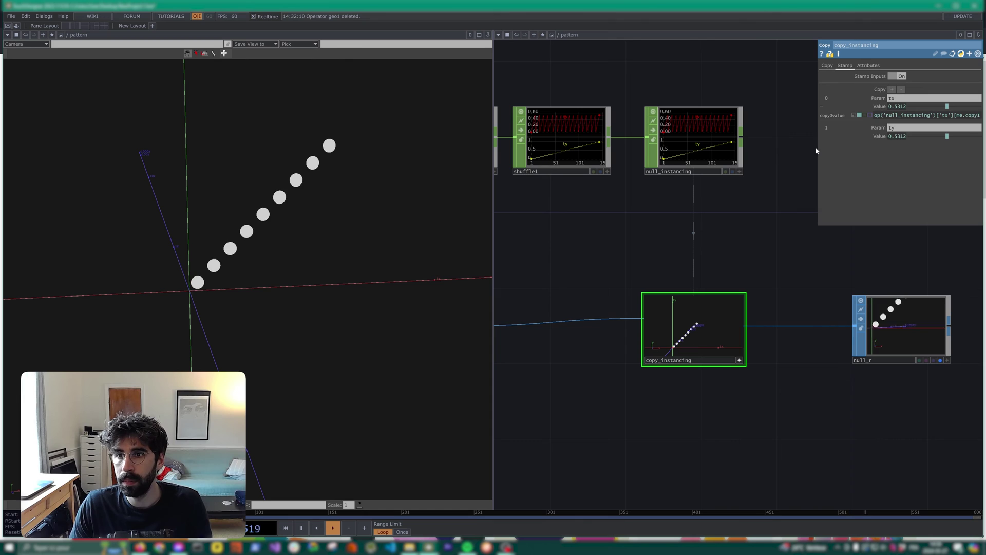
Step: Change the ty stamp value's expression to op('null_instancing')['ty'][me.copyIndex]
click(880, 136)
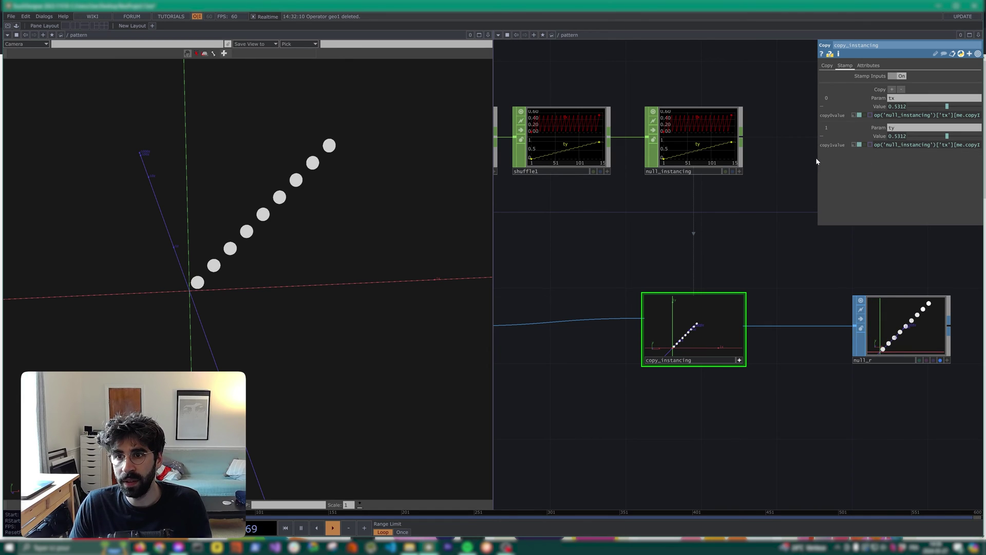
drag(818, 159, 643, 159)
click(775, 144)
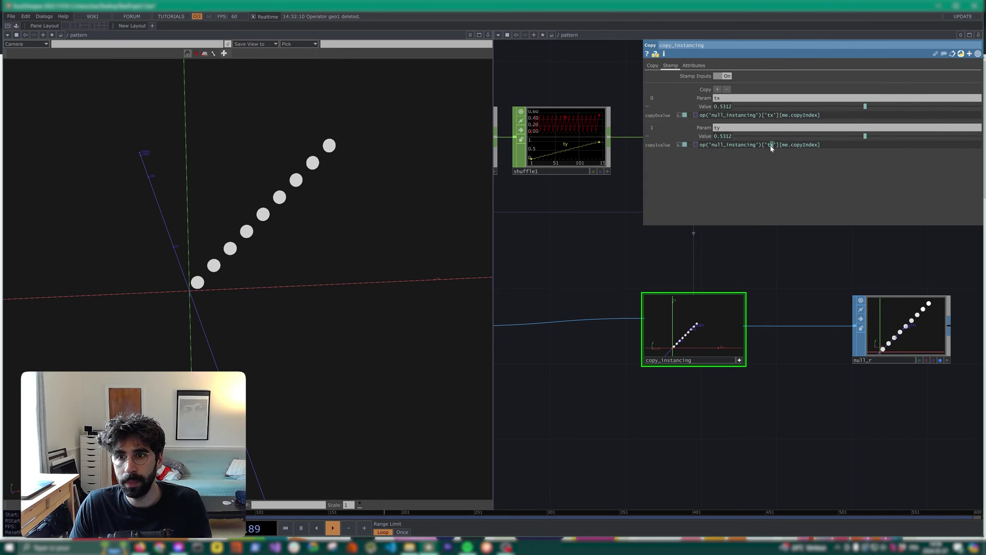
click(771, 146)
key(Return)
middle_drag(359, 193, 344, 262)
right_drag(344, 262, 349, 283)
drag(348, 283, 347, 277)
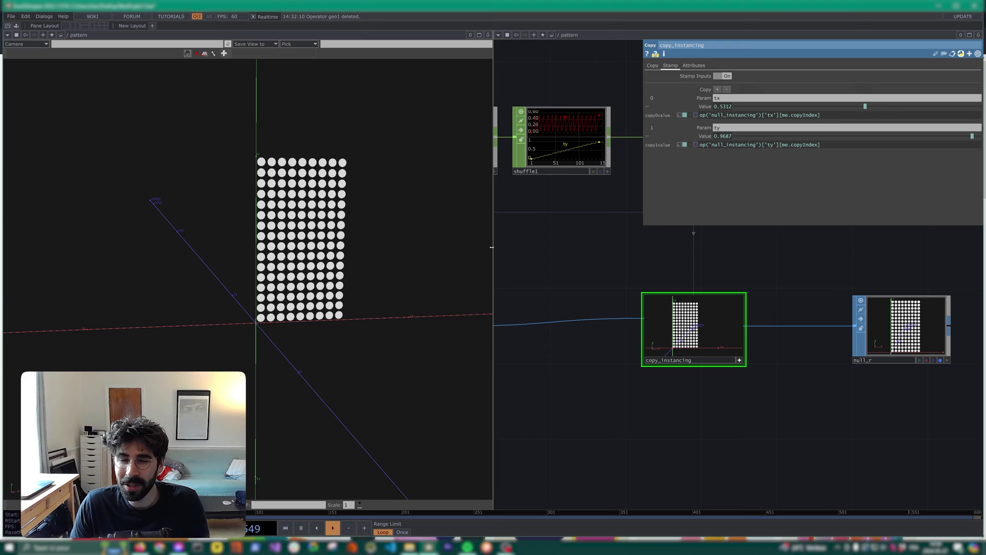
Step: Narrow the geometry viewer pane to enlarge the network pane, and review the node chain from circle1 to copy_instancing
drag(493, 250, 235, 252)
scroll(168, 227, up, 5)
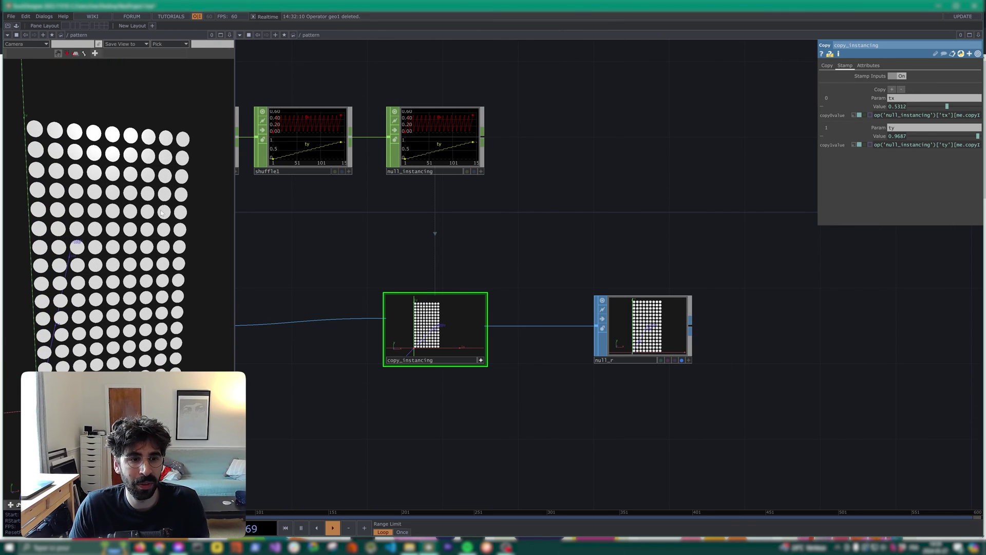
drag(326, 225, 650, 226)
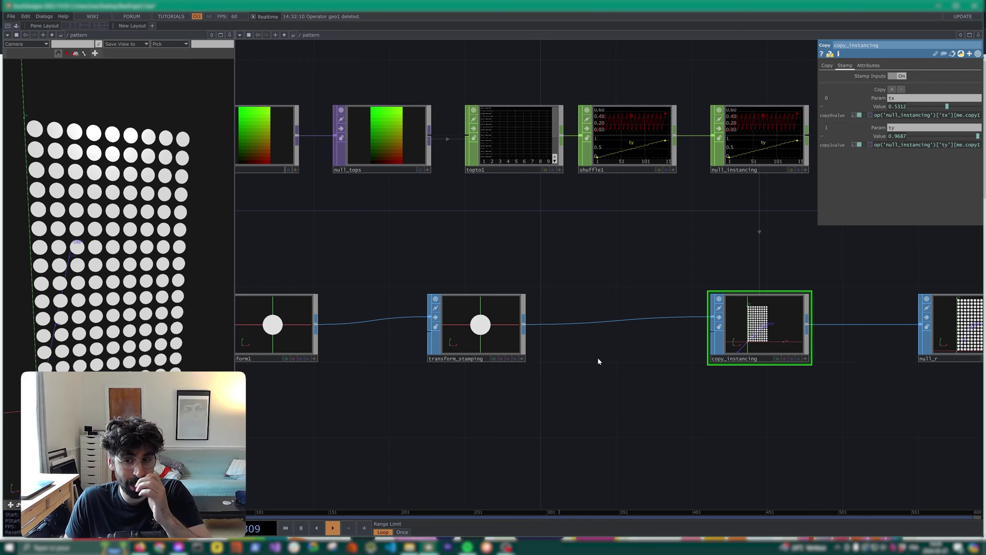
drag(618, 396, 792, 389)
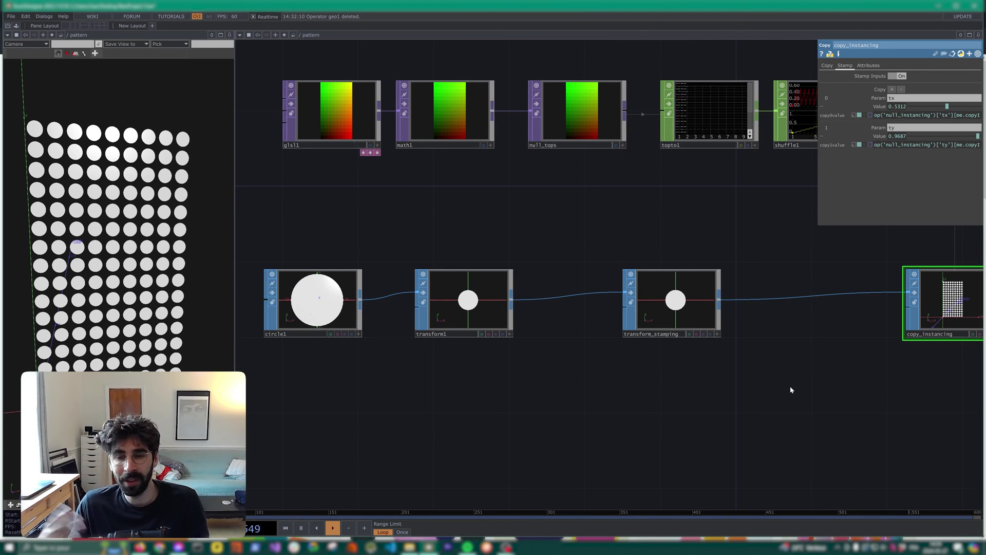
Step: Move circle1 away from transform1 to make room for more shape sources in the geometry chain
drag(634, 391, 892, 362)
scroll(704, 392, down, 2)
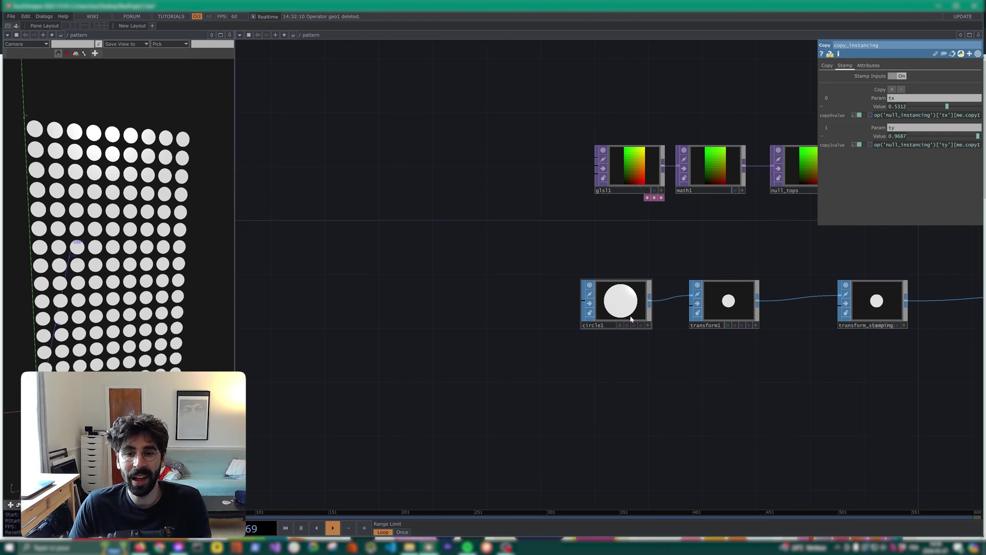
drag(631, 318, 442, 276)
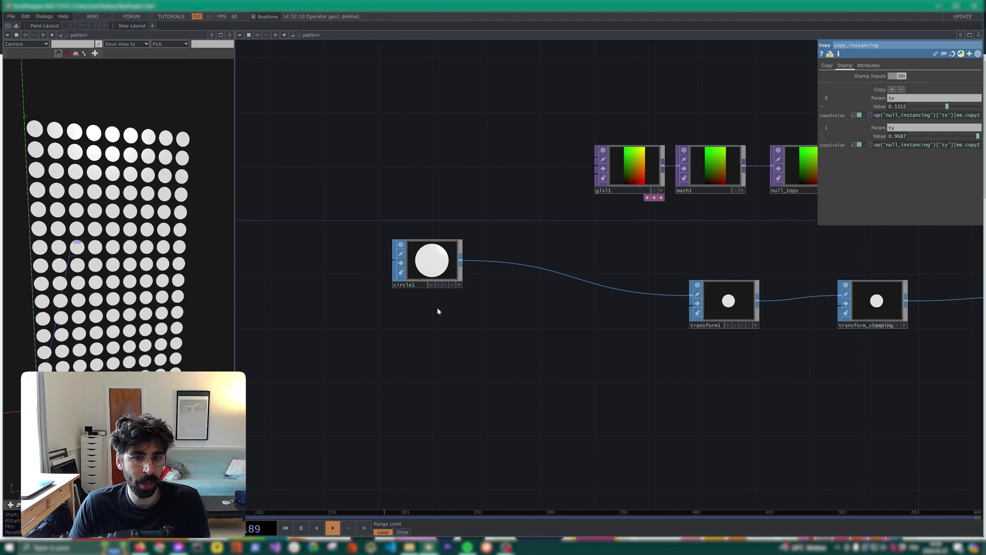
Step: Add a Sphere SOP below circle1 and set its primitive type to Polygon
key(Tab)
text(sphere)
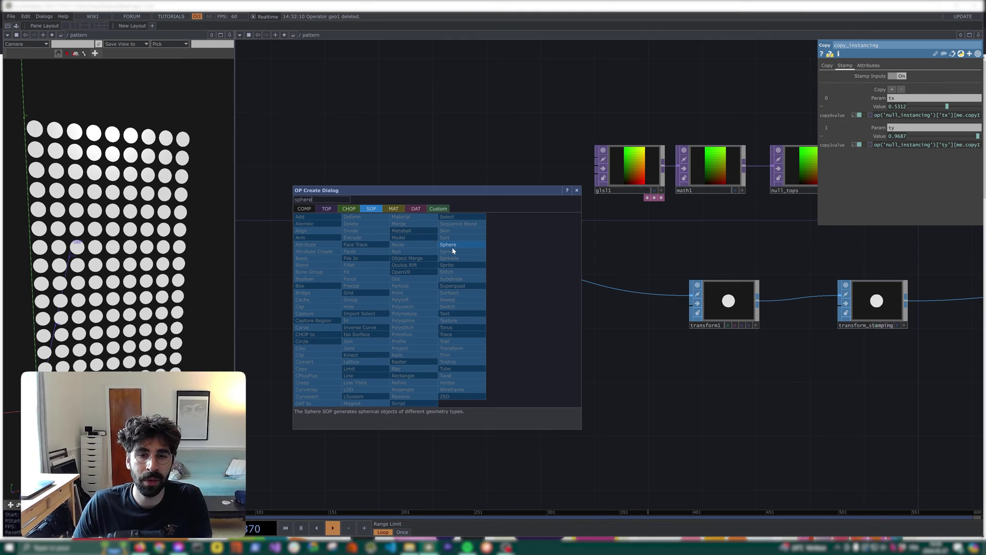
key(Return)
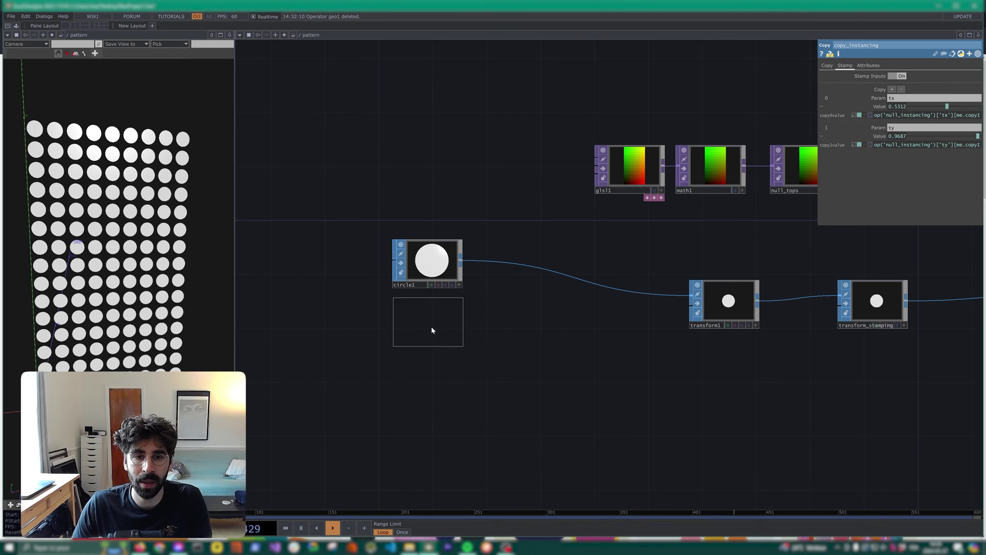
click(425, 334)
click(900, 76)
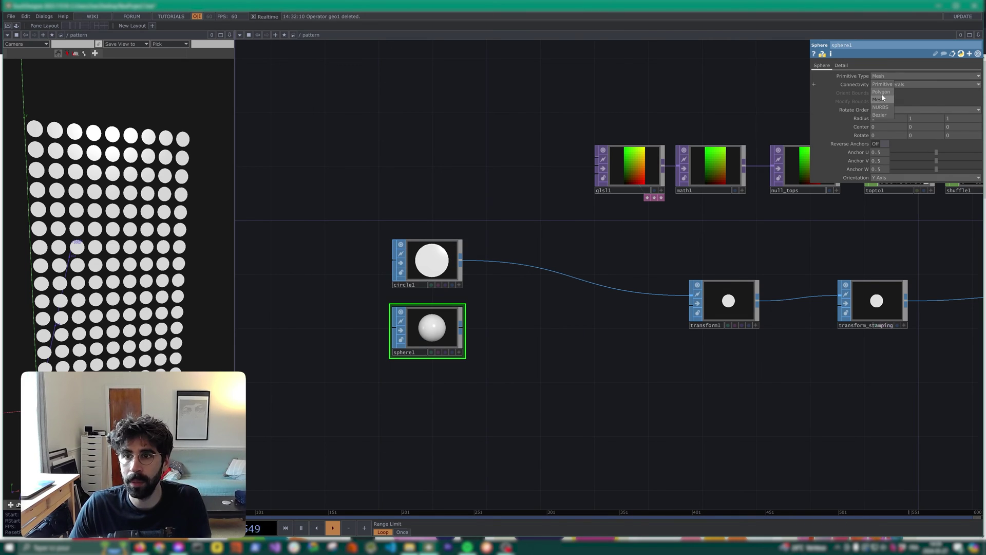
click(882, 94)
Step: Add a Torus SOP to the network below sphere1
key(Tab)
text(torus)
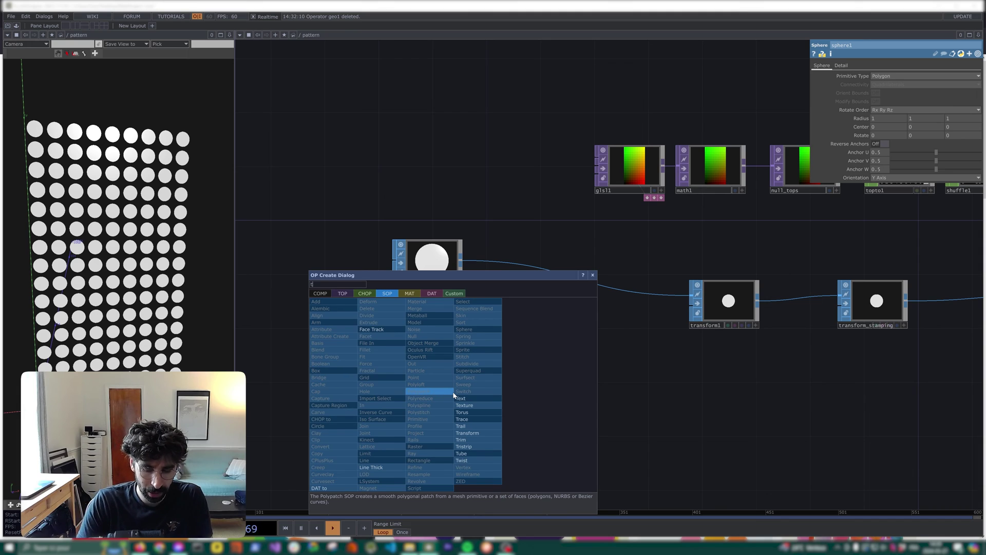
click(468, 411)
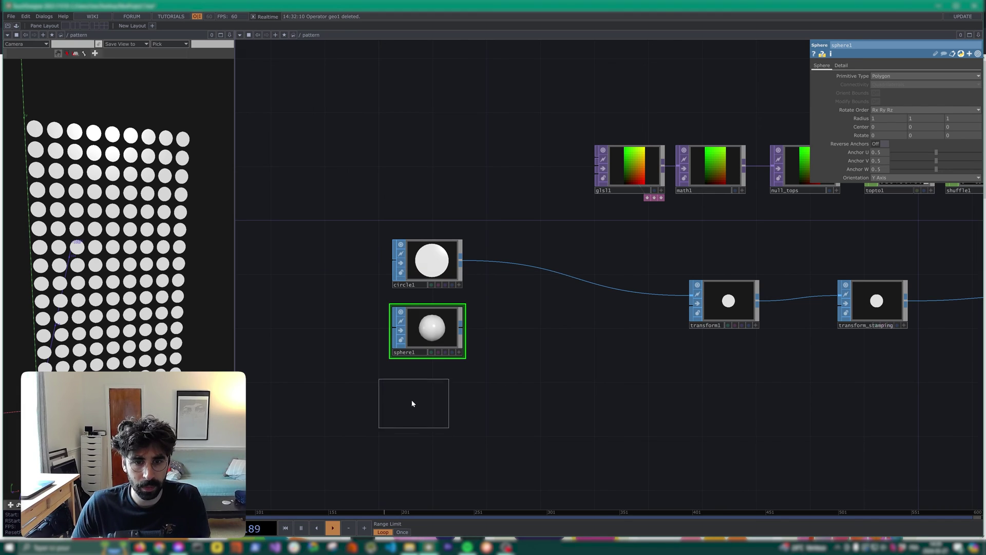
click(424, 401)
Step: Set torus1's orientation to Z Axis and its primitive type to Polygon
click(902, 93)
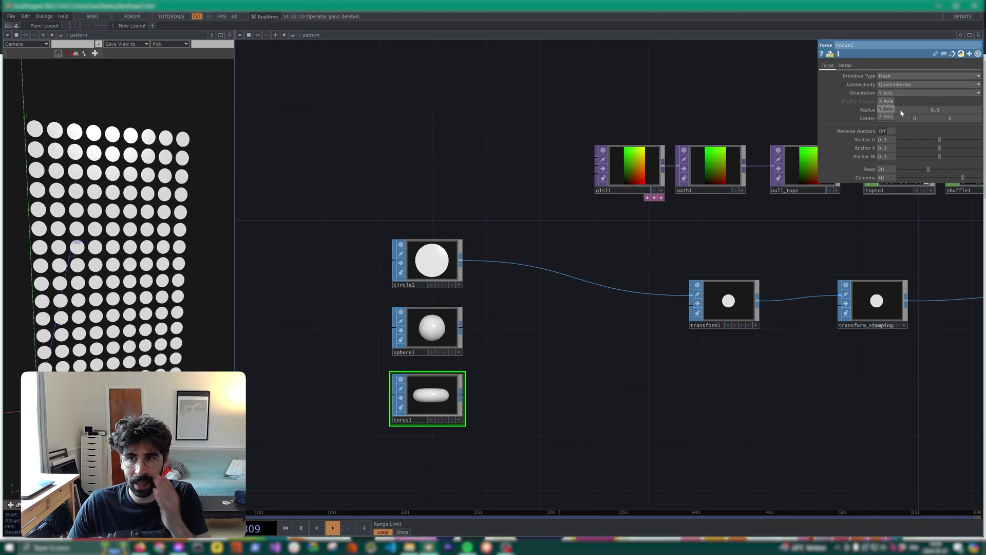
click(889, 117)
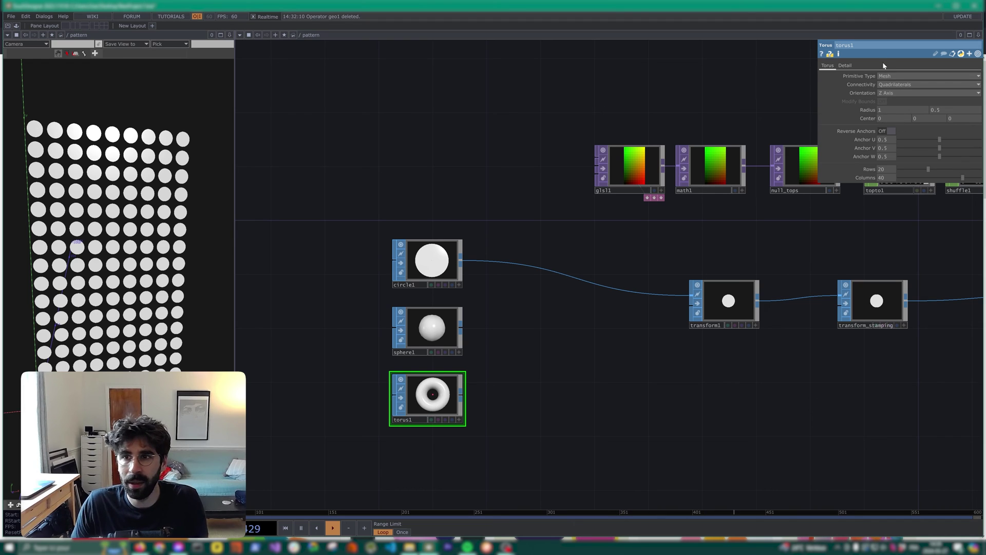
click(893, 76)
click(887, 84)
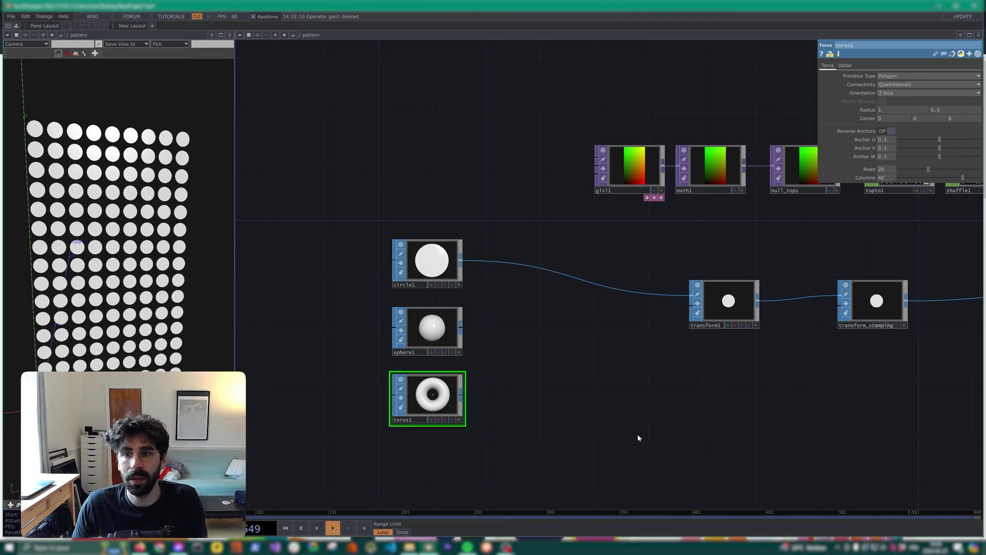
Step: Add a Box SOP and place it below torus1 in the column of shapes
drag(570, 408, 563, 355)
key(Tab)
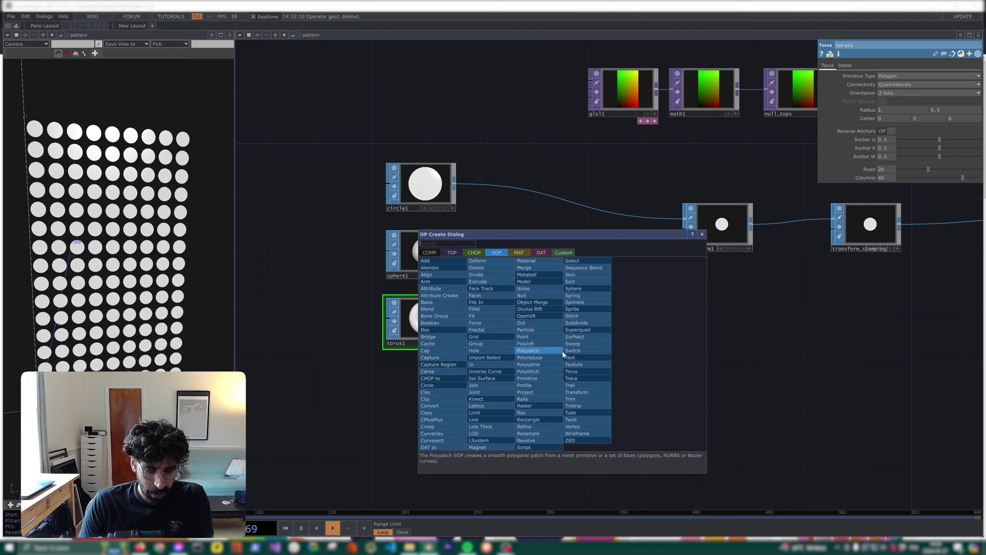
text(box)
key(Return)
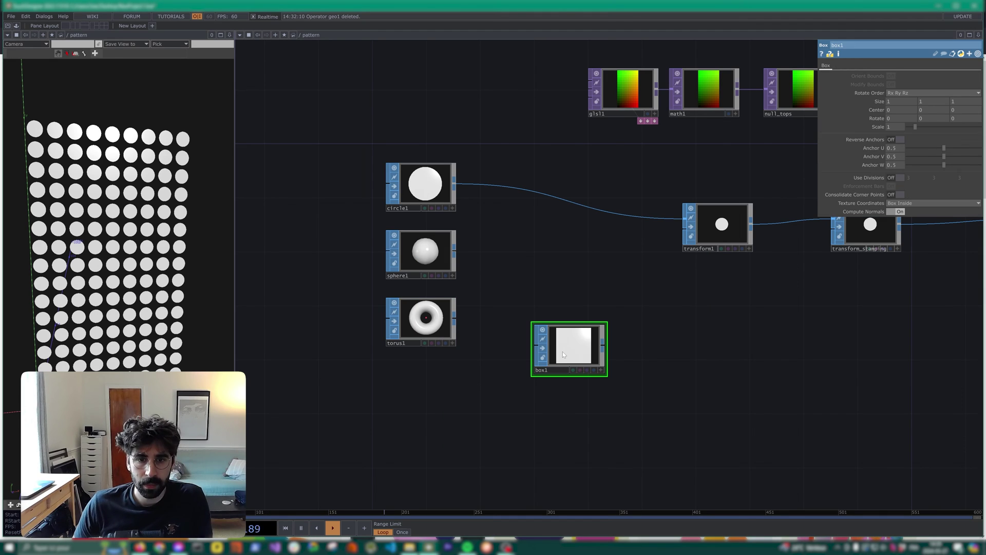
drag(564, 352, 416, 380)
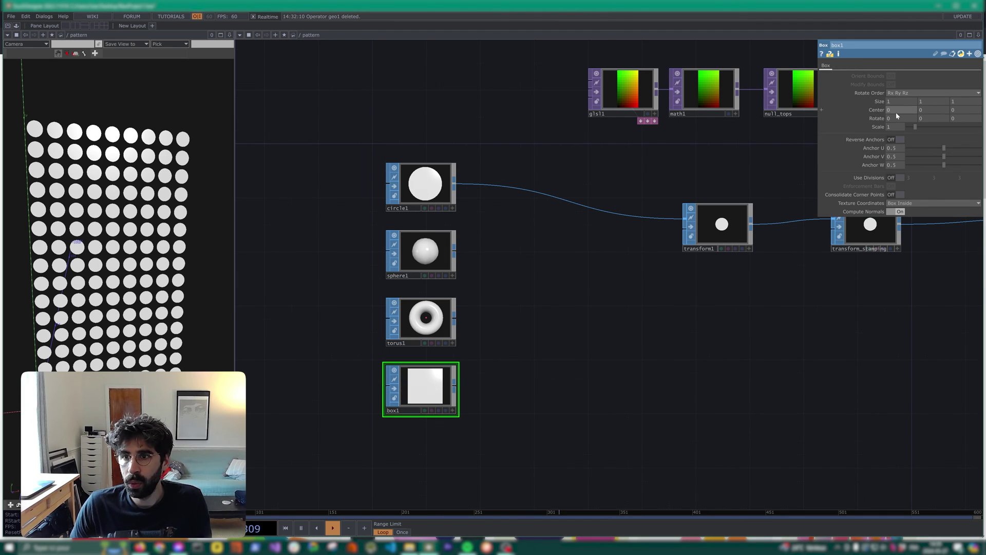
Step: Rotate box1 to 50 in X and 40 in Y, keeping its center at 0
mouse_move(898, 103)
middle_down()
mouse_move(897, 95)
mouse_move(893, 109)
mouse_move(913, 105)
middle_up()
key(ctrl+z)
key(ctrl+z)
click(452, 410)
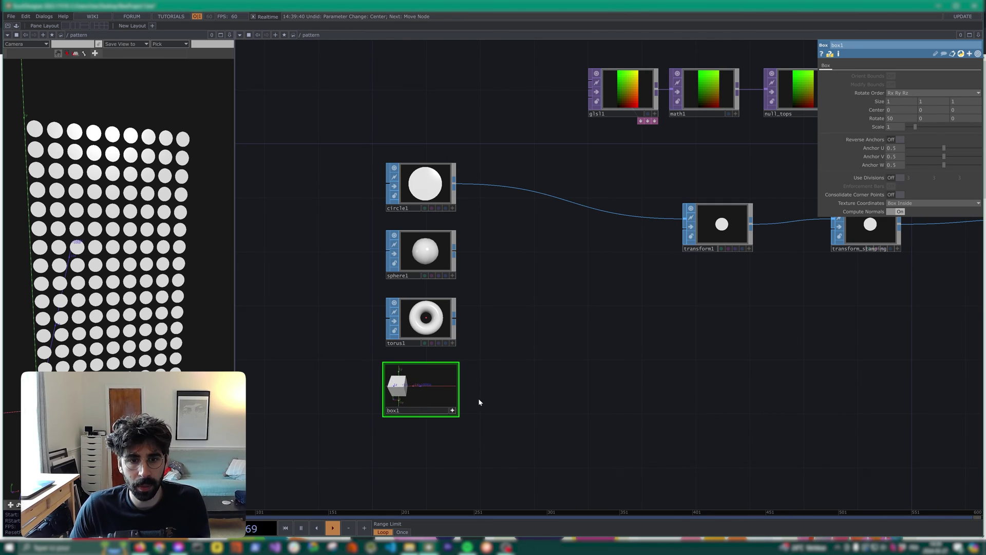
drag(538, 398, 592, 401)
click(507, 413)
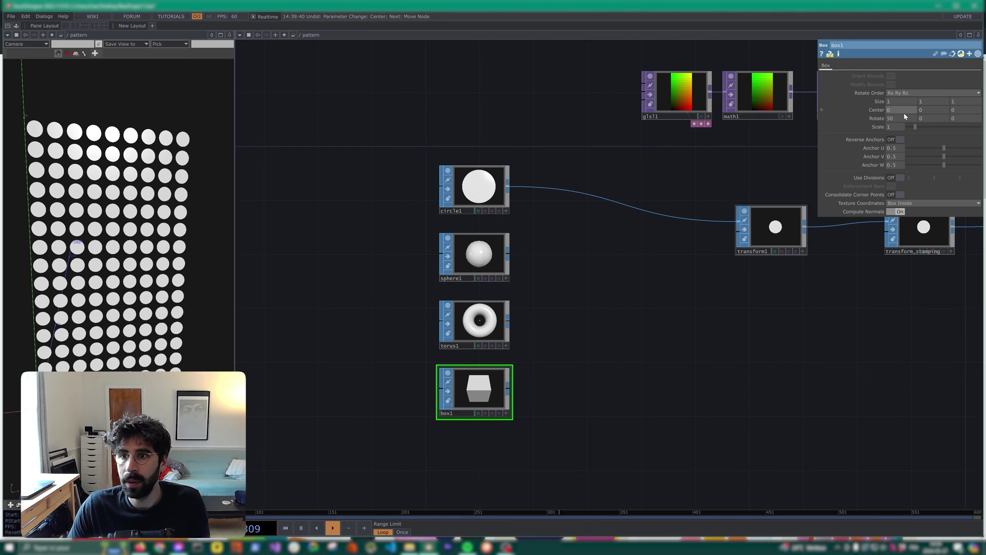
middle_drag(924, 104, 949, 105)
drag(616, 375, 600, 369)
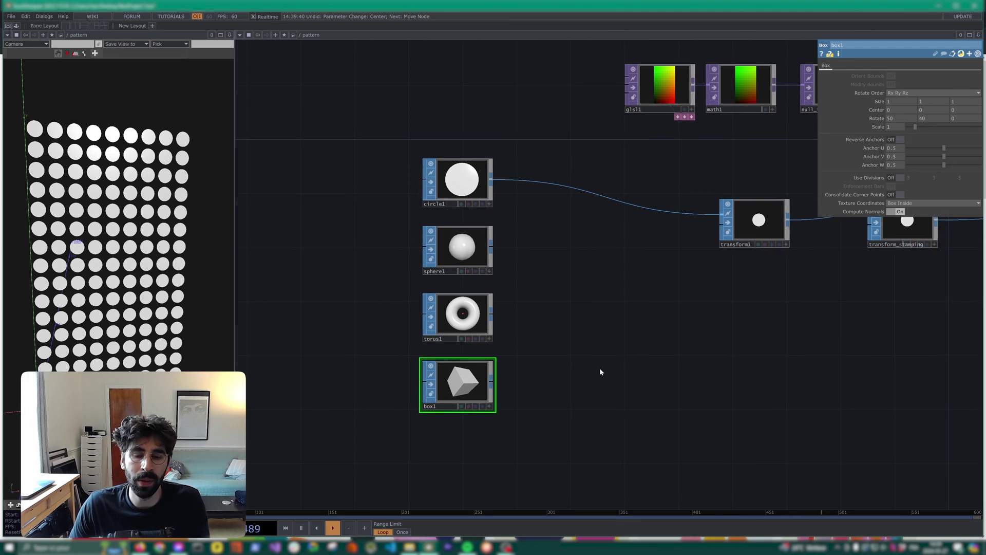
Step: Insert a Switch SOP between circle1 and transform1, and wire sphere1, torus1 and box1 into it as additional inputs
drag(634, 400, 607, 424)
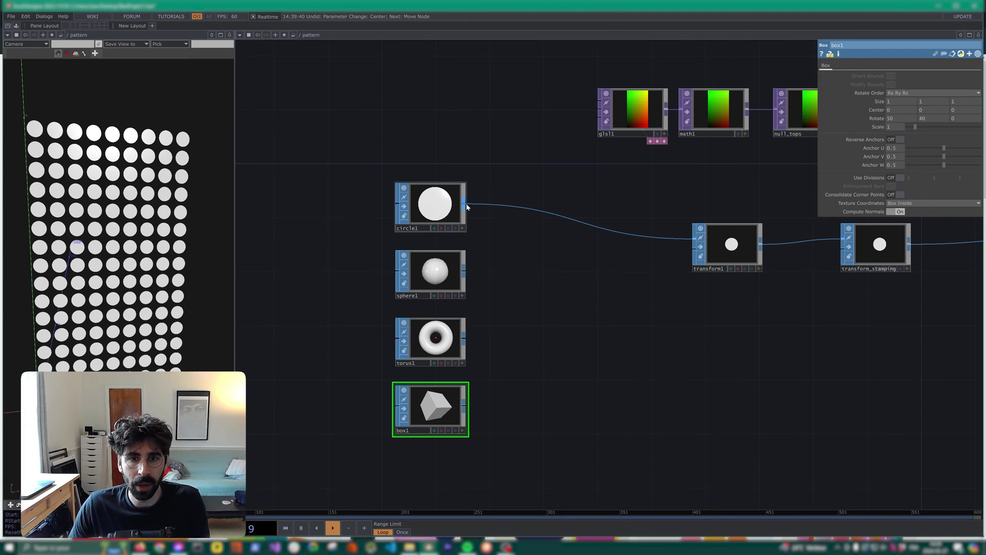
key(Tab)
text(sw)
click(489, 203)
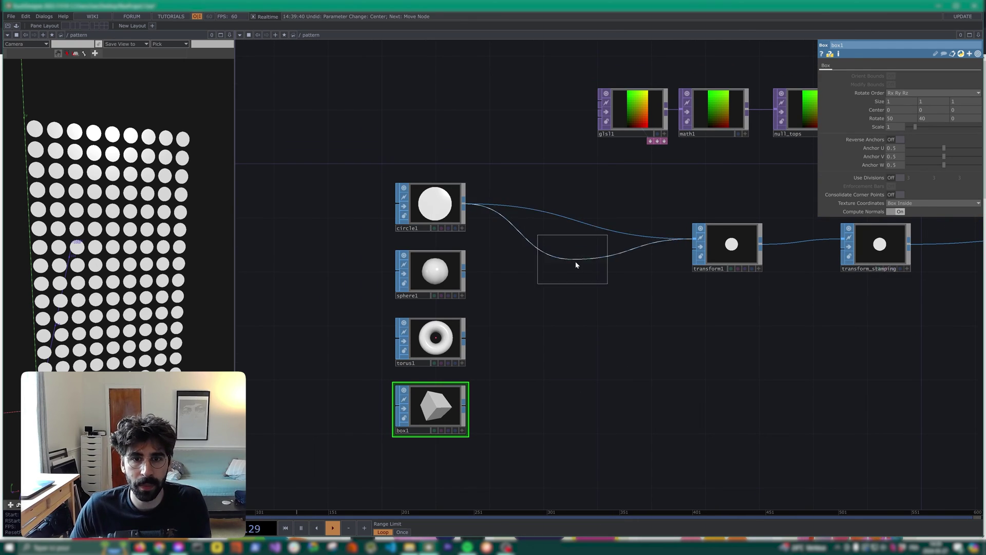
click(575, 261)
drag(465, 469, 546, 259)
Step: Rename the new switch node as switch_sop
click(582, 283)
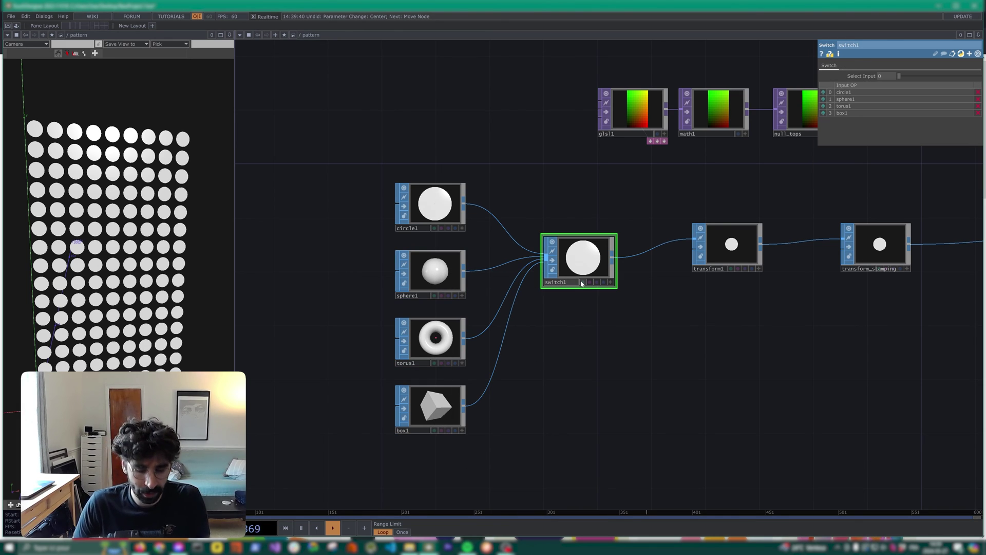
key(BackSpace)
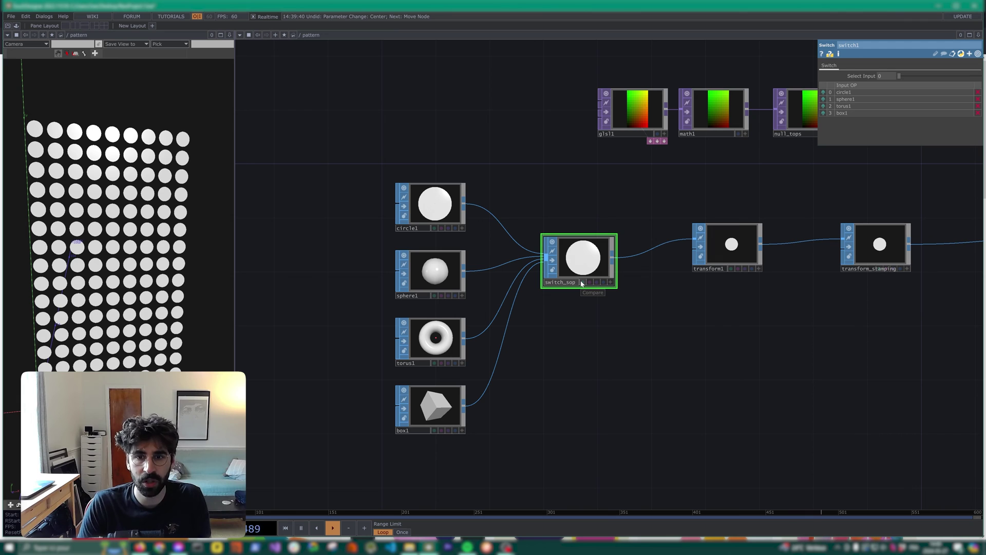
text(_sop)
key(Return)
Step: Move transform_stamping next to transform1, and shift the nodes from glsl1 to shuffle1 away from null_instancing
drag(587, 346, 538, 379)
drag(502, 323, 489, 336)
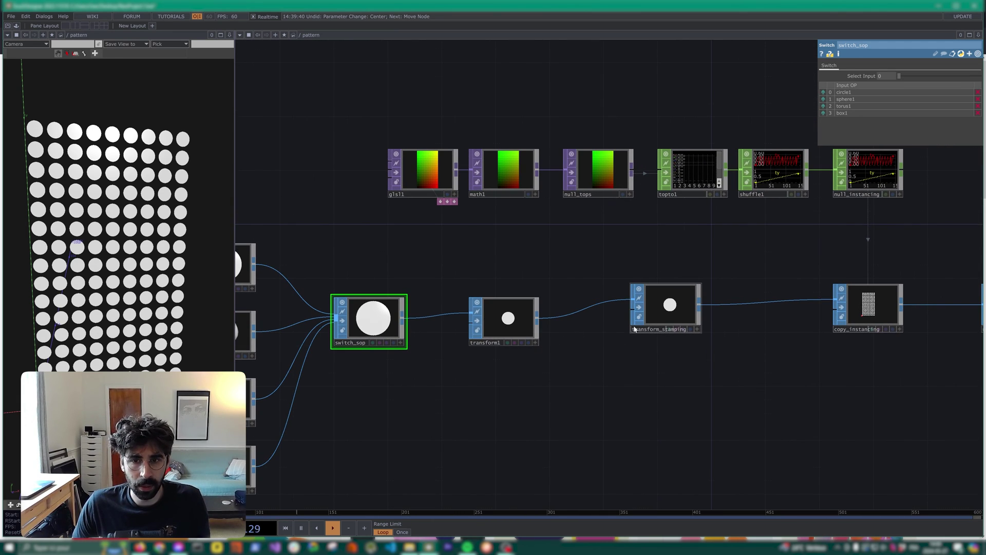
drag(668, 321, 720, 361)
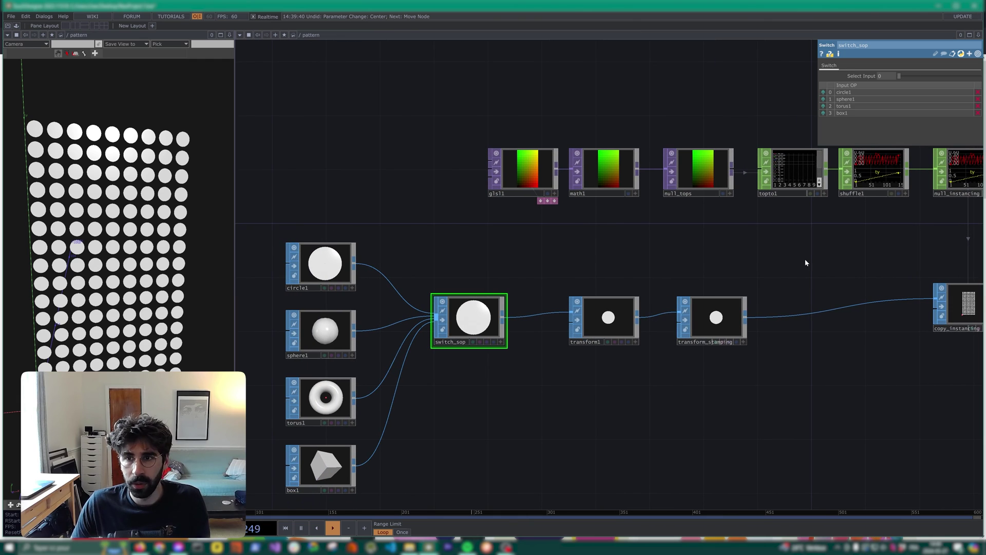
right_drag(875, 249, 488, 144)
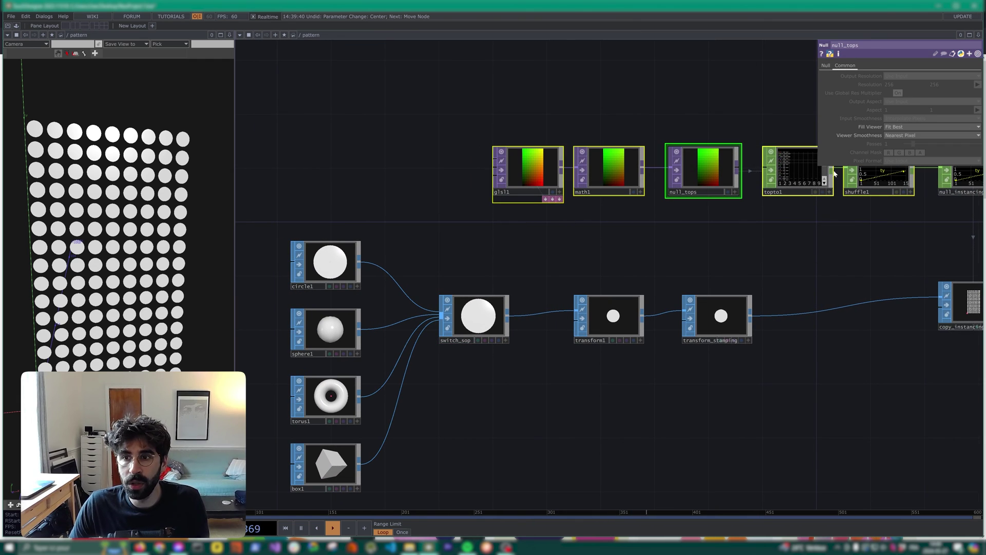
drag(885, 185, 644, 185)
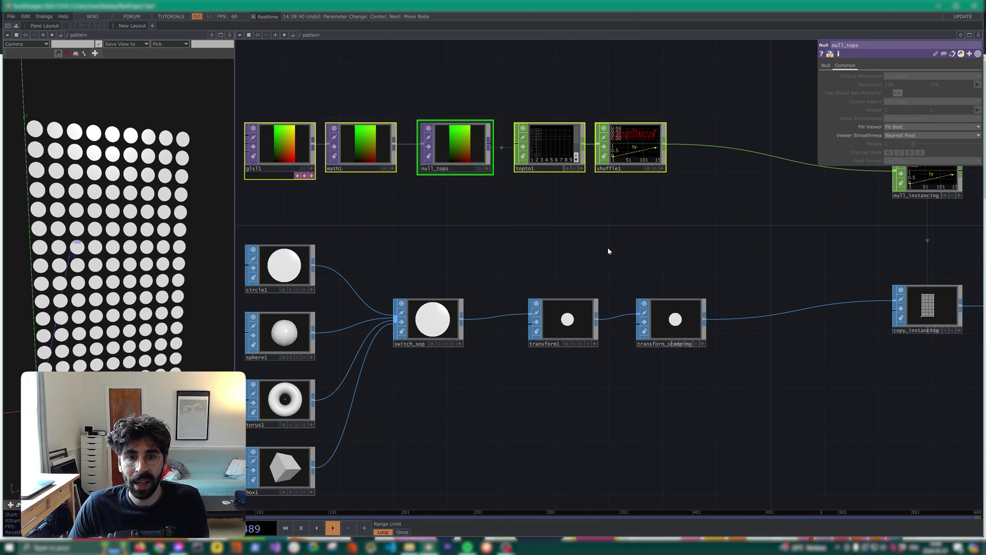
drag(609, 248, 632, 221)
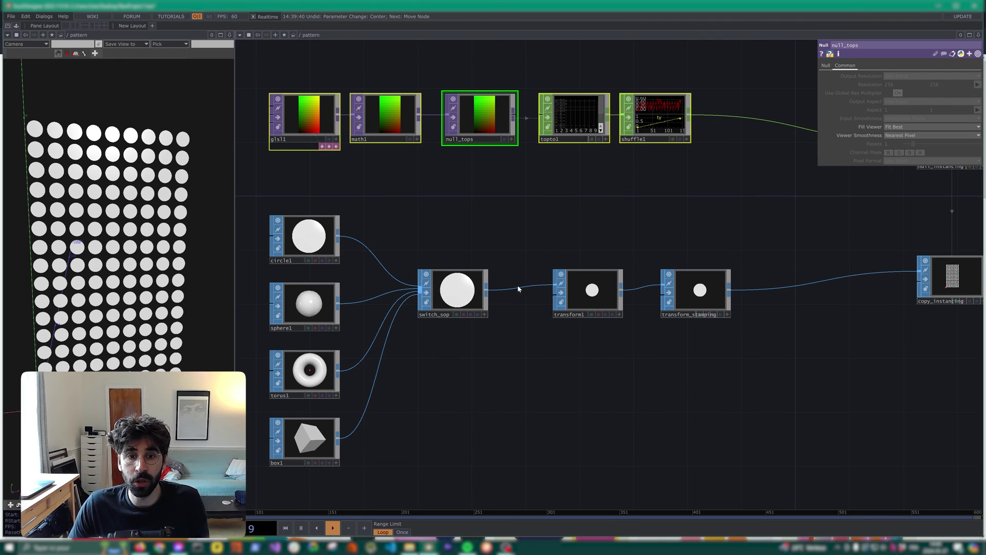
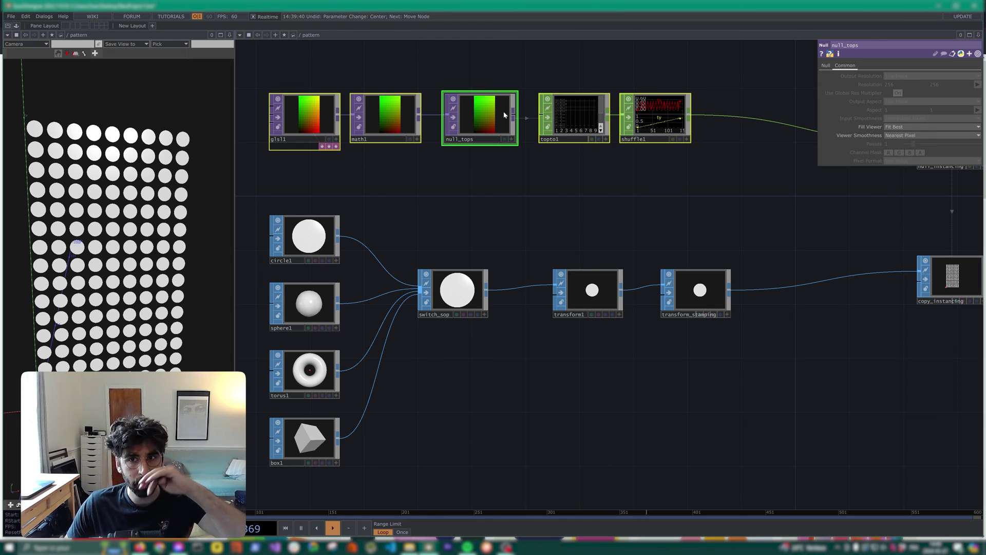
Step: Branch a Pattern CHOP off shuffle1's output and place it below shuffle1
scroll(689, 118, down, 2)
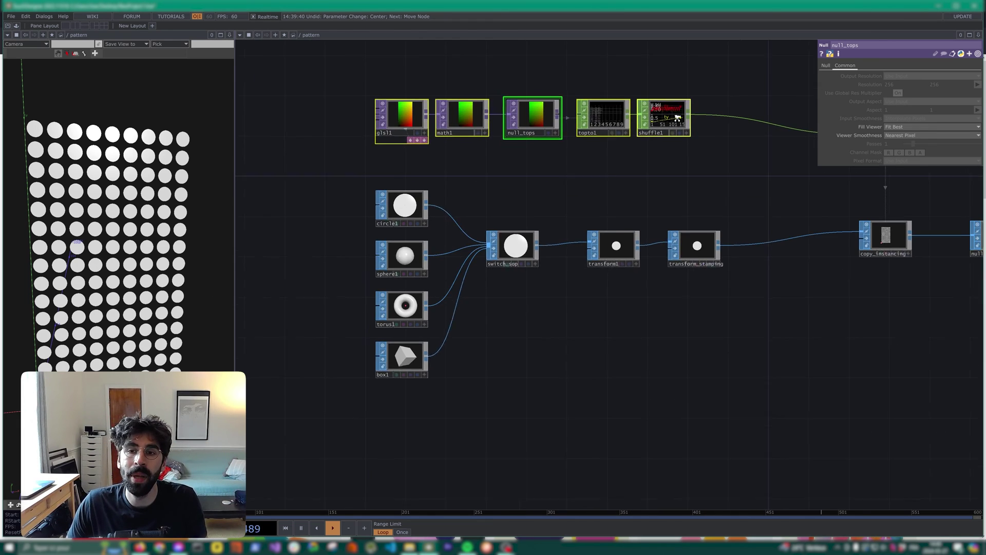
click(676, 119)
scroll(676, 121, up, 4)
scroll(681, 119, down, 2)
drag(711, 147, 713, 145)
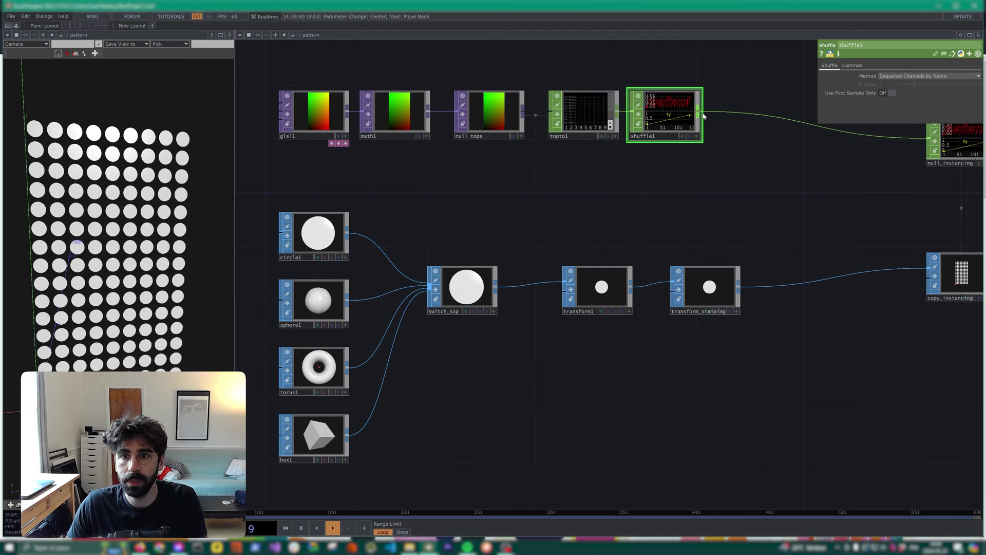
key(Tab)
text(patter)
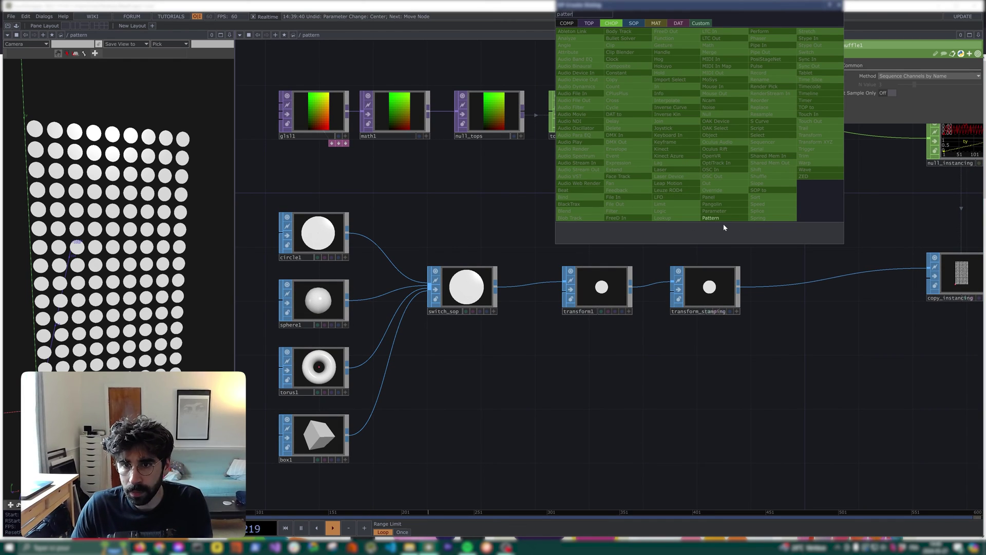
key(Return)
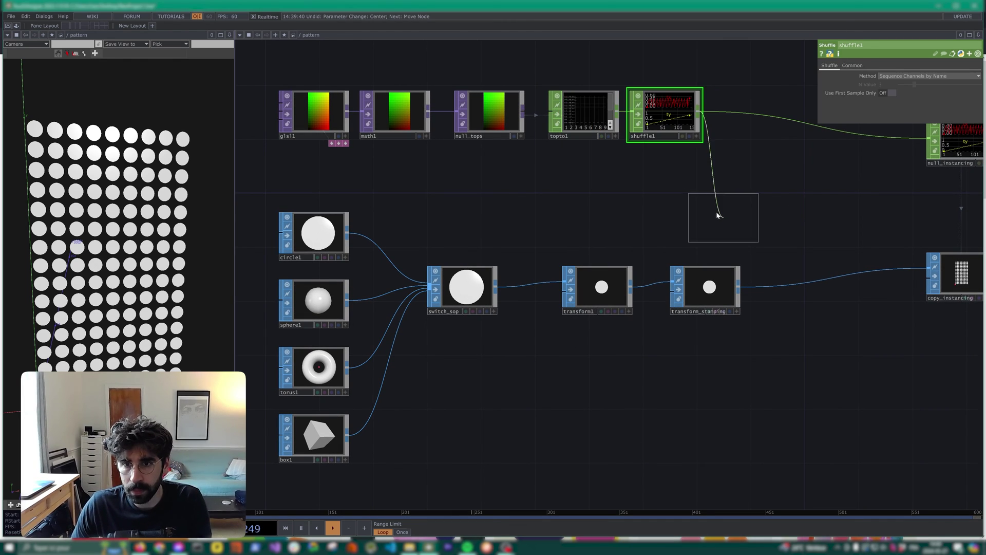
click(706, 209)
Step: Set pattern1's type to Random Non-Repeating Integers and its To Range to 0 through 3
click(883, 76)
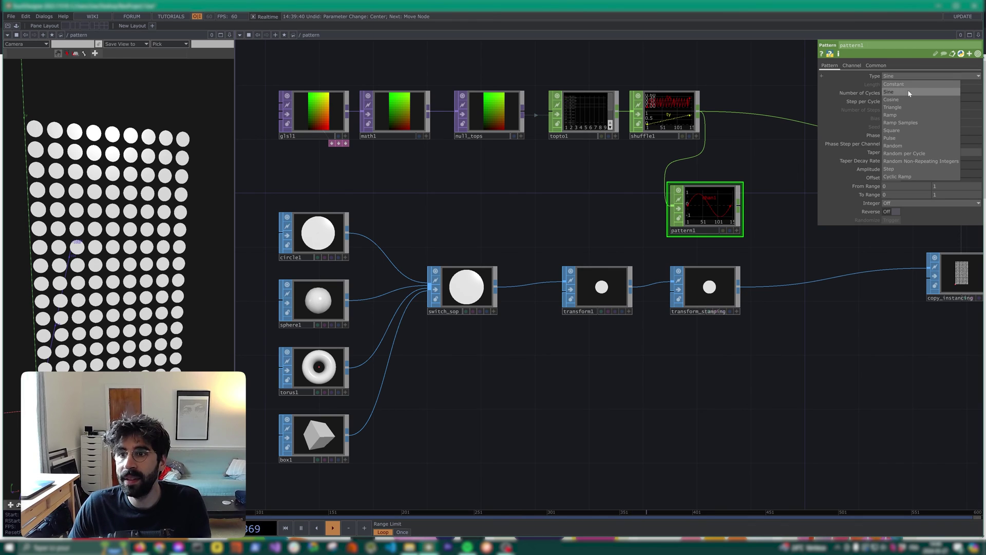
click(925, 162)
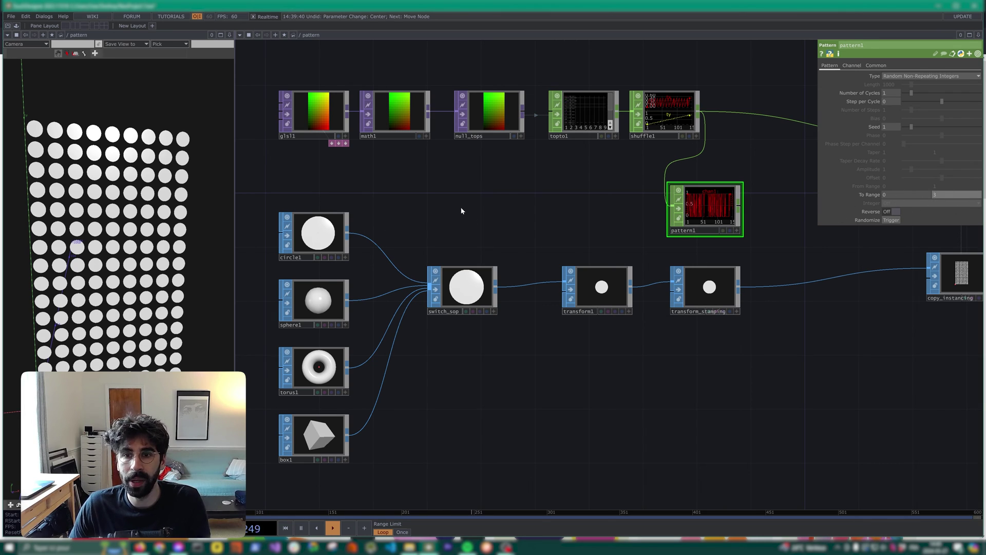
key(Return)
Step: Review the shape sources, preview switch_sop's inputs through its Select Input value, and compare them with pattern1's range
click(320, 234)
click(317, 300)
click(317, 368)
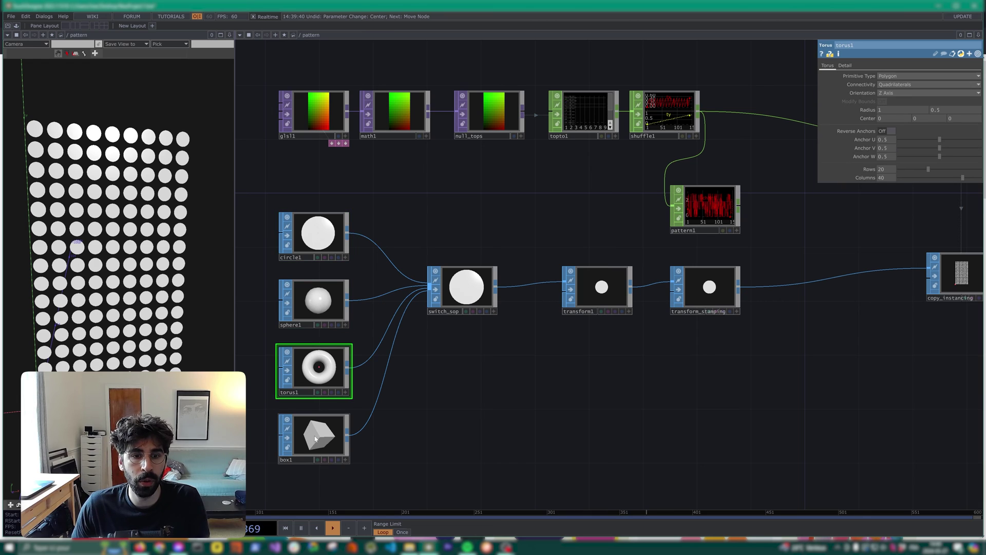
click(465, 285)
drag(903, 77, 868, 77)
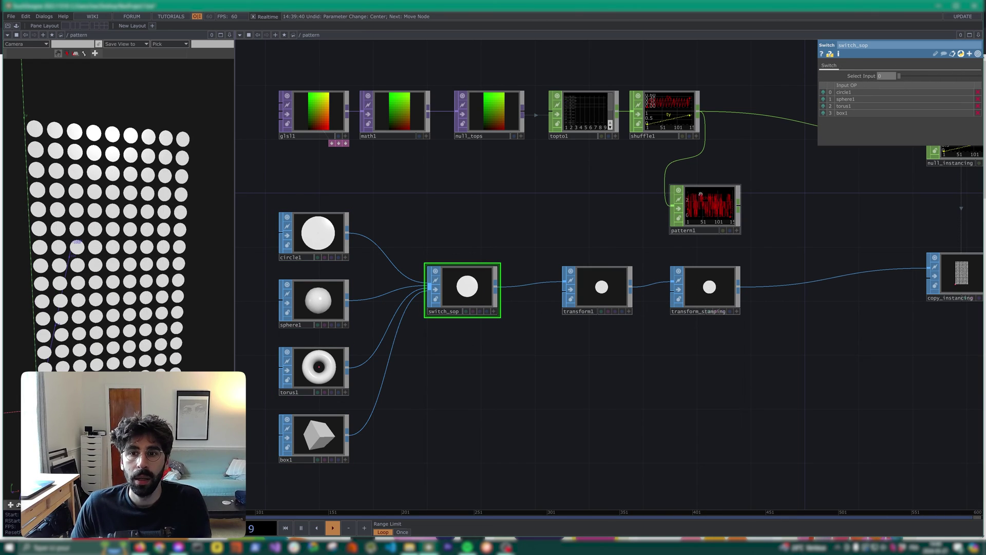
click(709, 206)
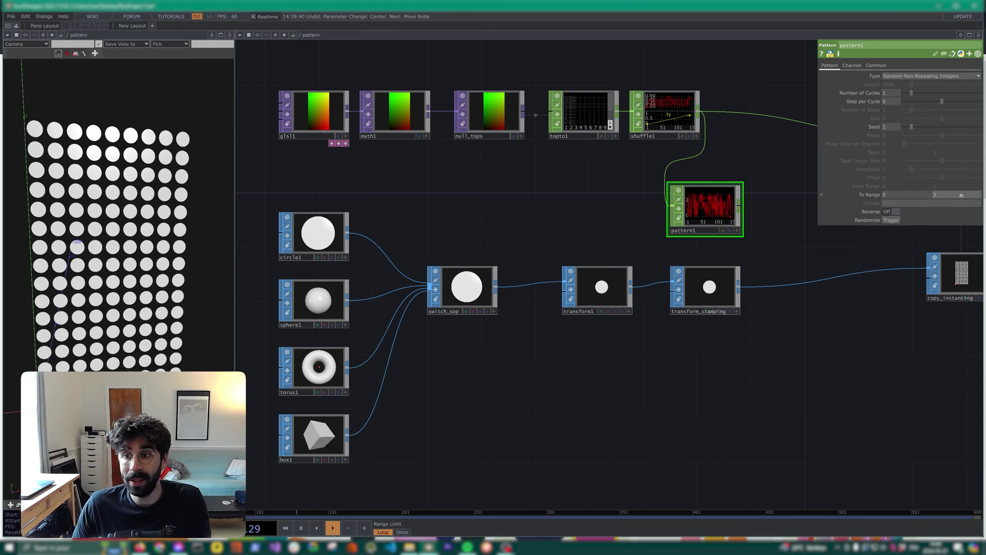
Step: Set pattern1's upper To Range value to the expression len(op('switch_sop').inputs)
click(440, 312)
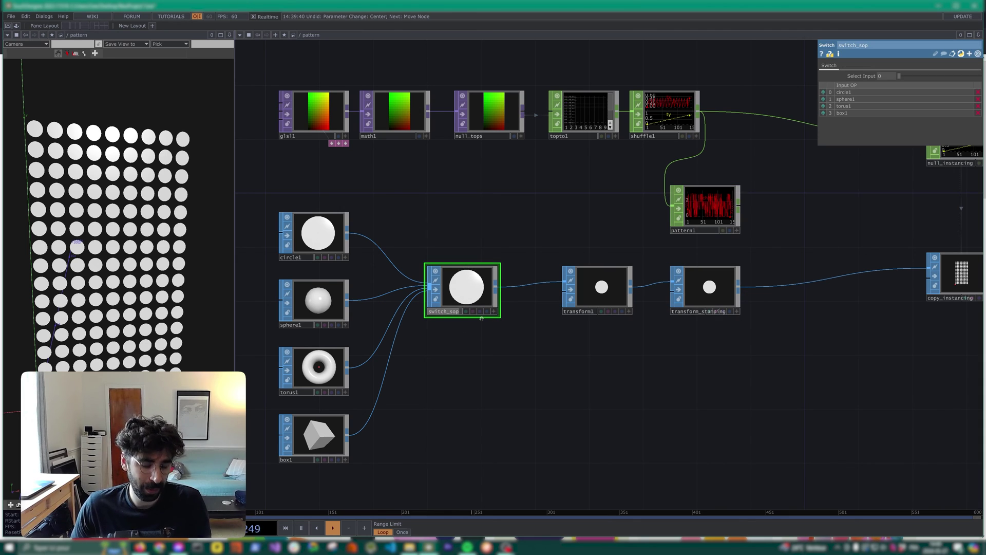
click(706, 205)
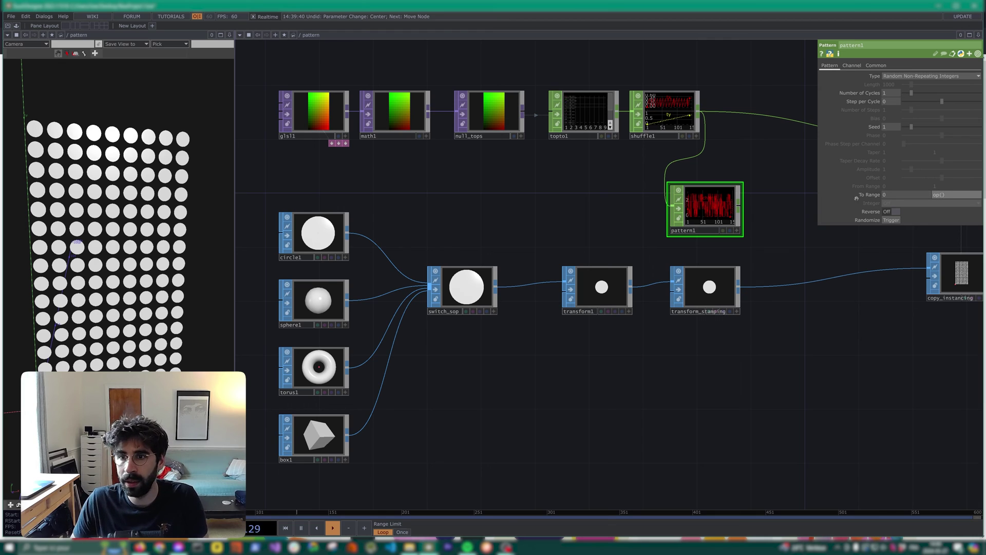
drag(817, 190, 563, 189)
click(611, 195)
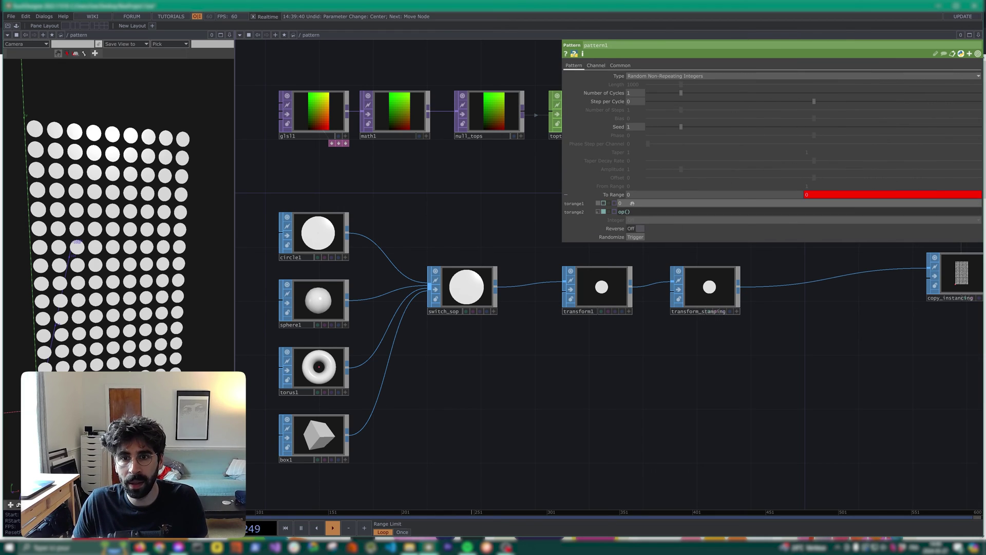
drag(621, 212, 629, 212)
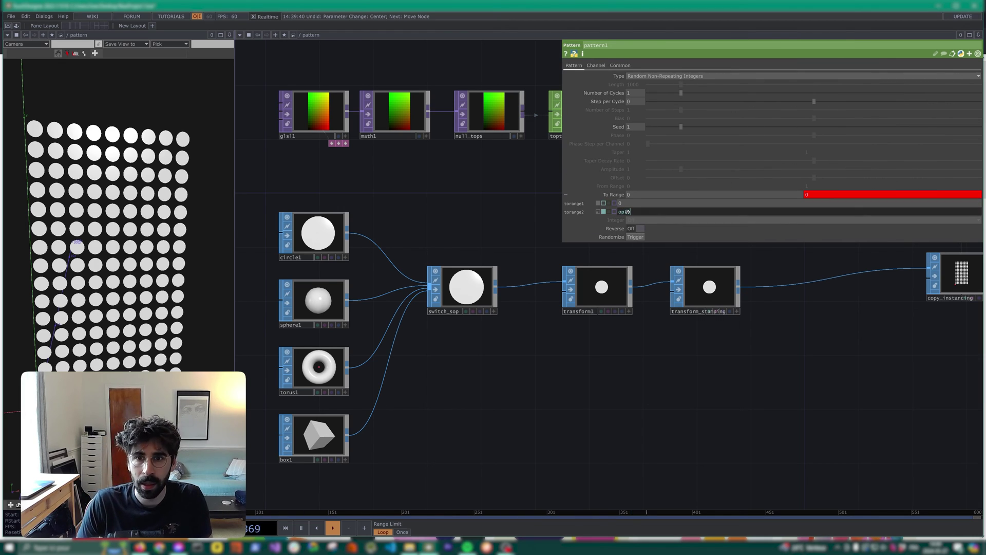
text(')
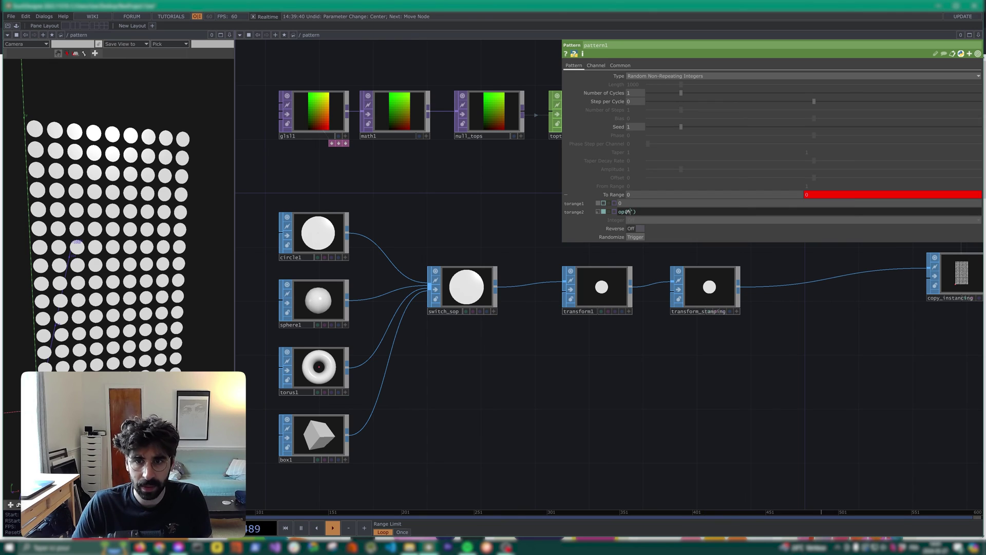
text(switch_sop)
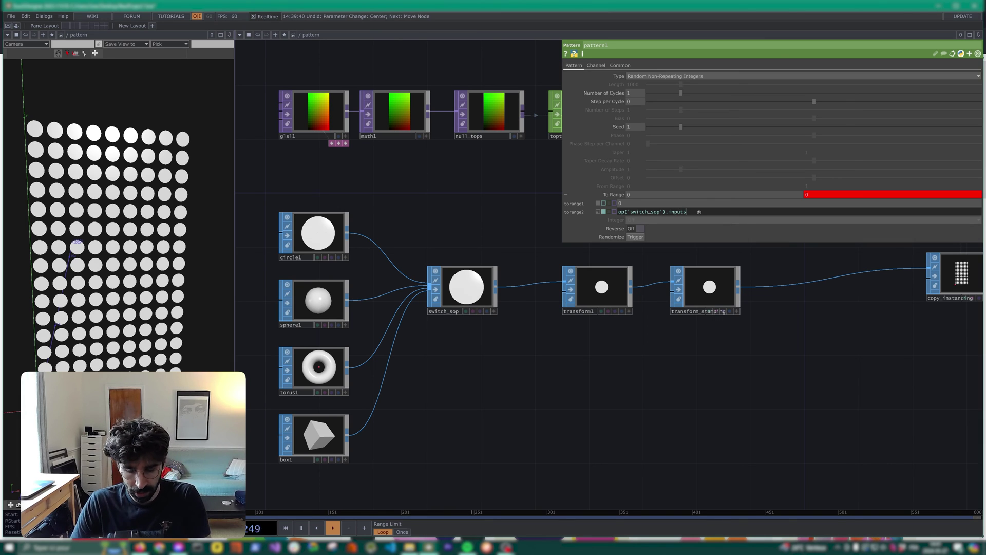
key(ctrl+a)
key(Left)
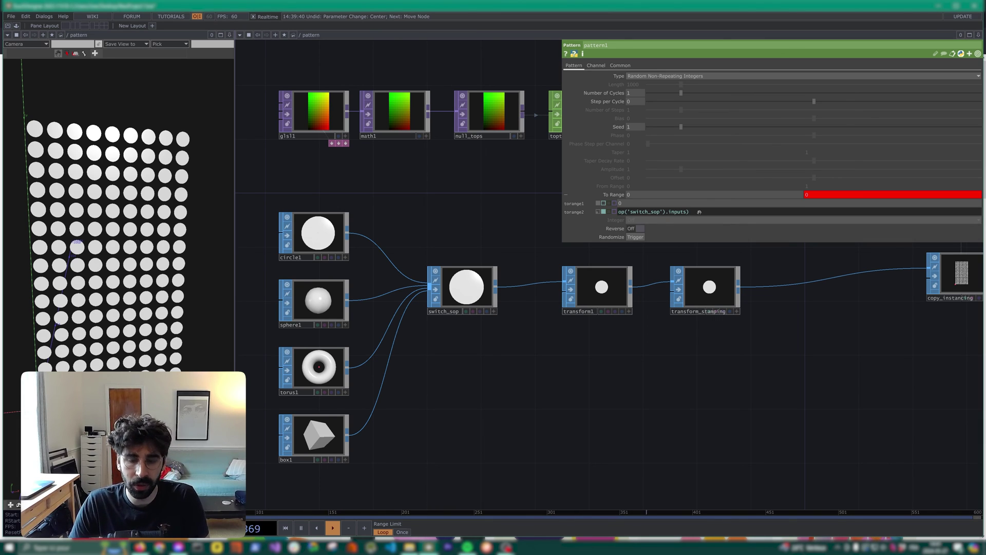
text(()
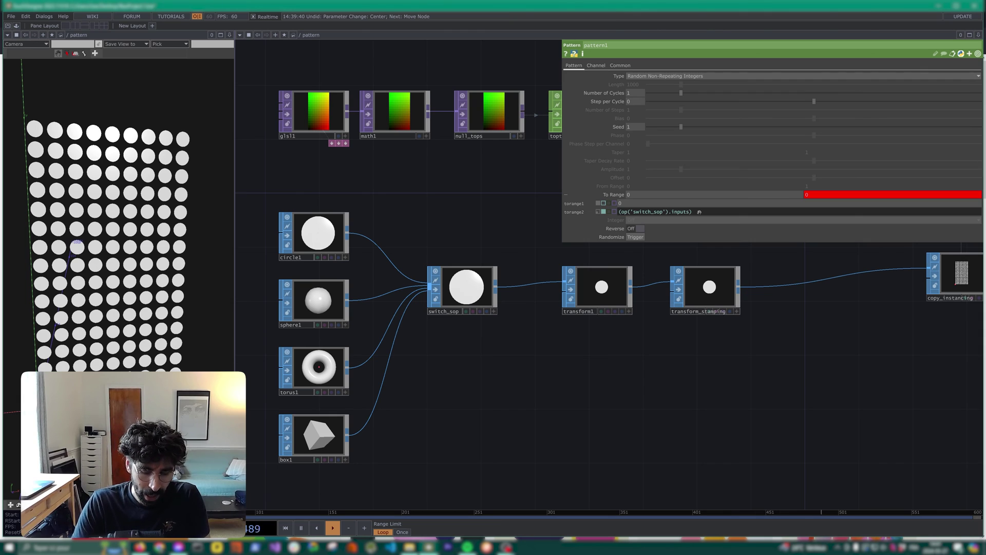
text(len)
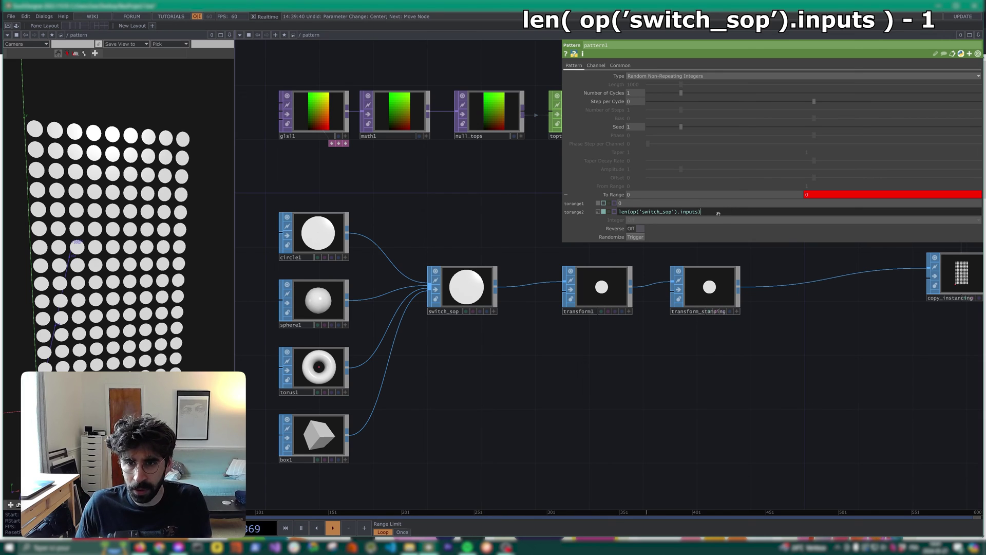
click(728, 250)
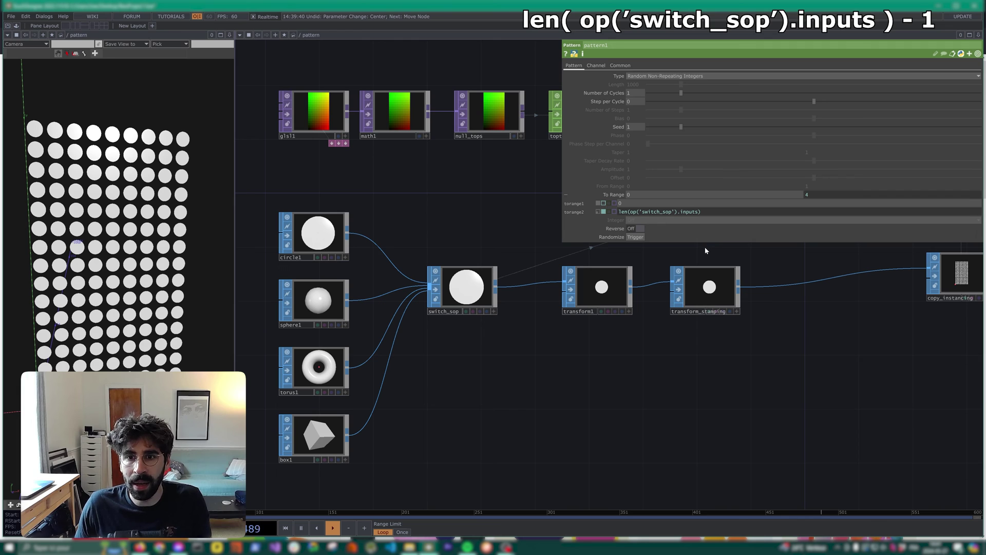
Step: Check the four shape sources and subtract 1 from pattern1's upper range expression, making it len(op('switch_sop').inputs)-1
click(309, 238)
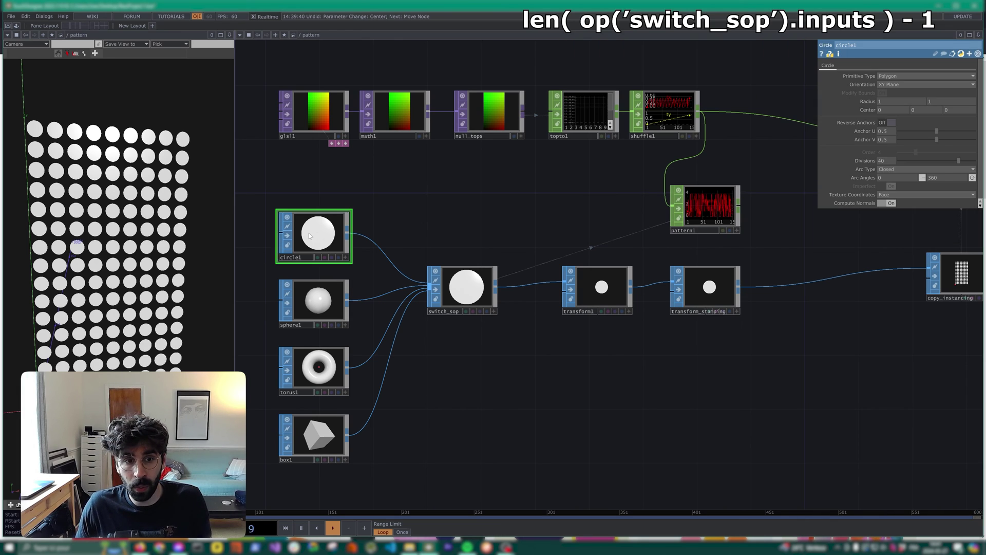
click(329, 308)
click(327, 371)
click(327, 434)
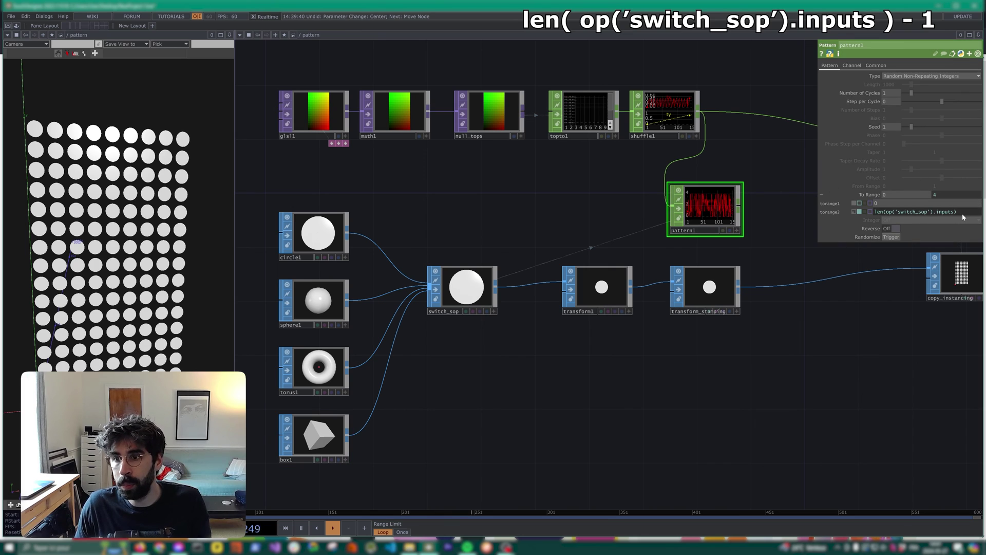
click(963, 214)
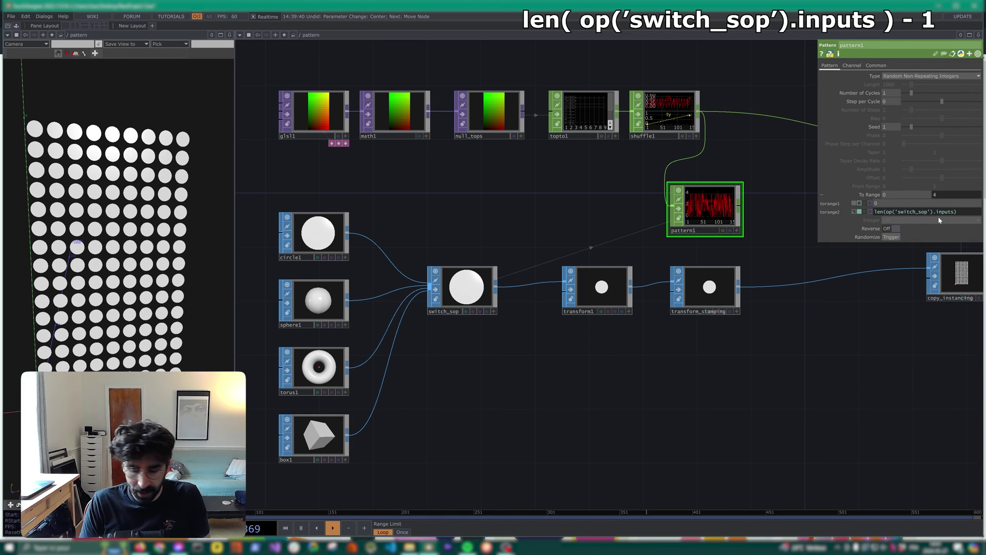
text(-1)
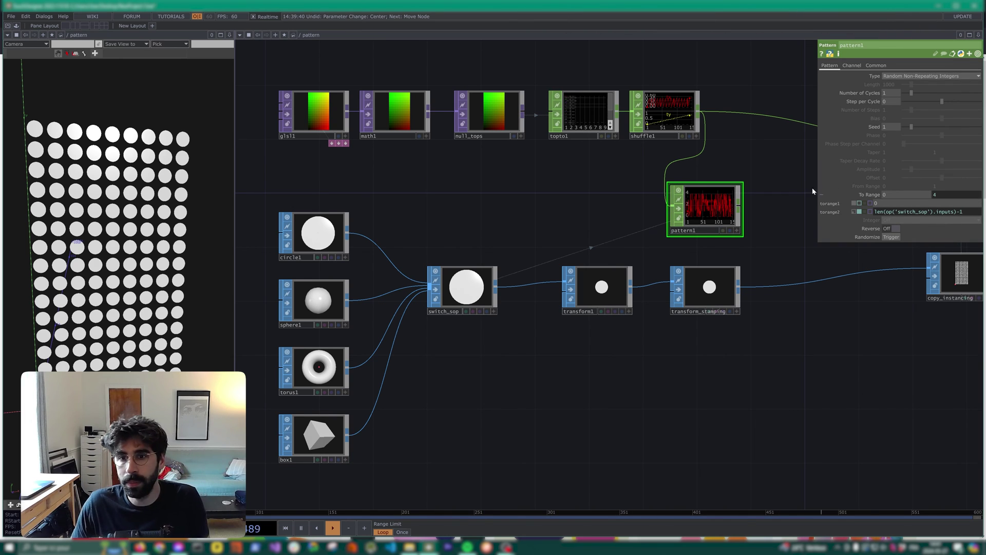
key(Return)
Step: Name pattern1's output channel index and rename the node pattern_index
click(852, 65)
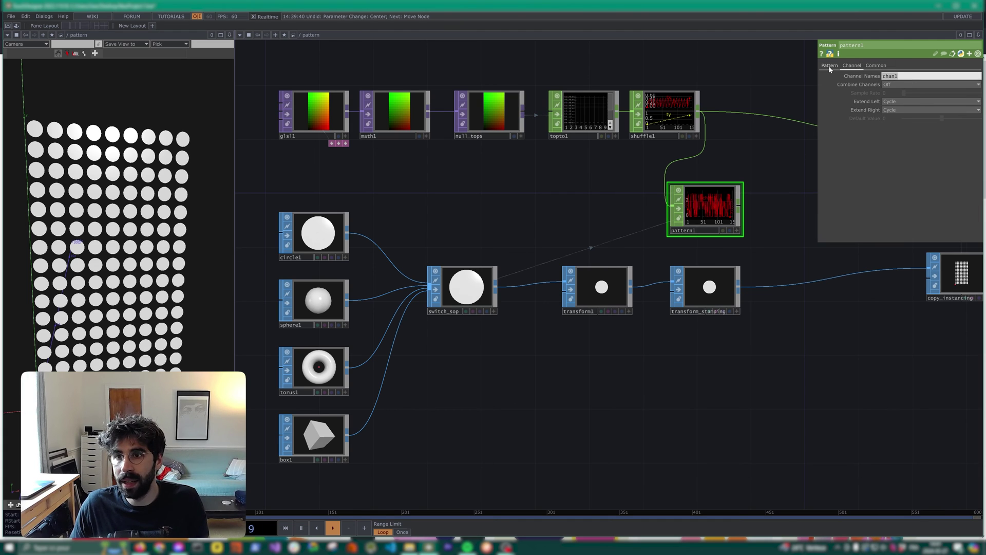
text(index)
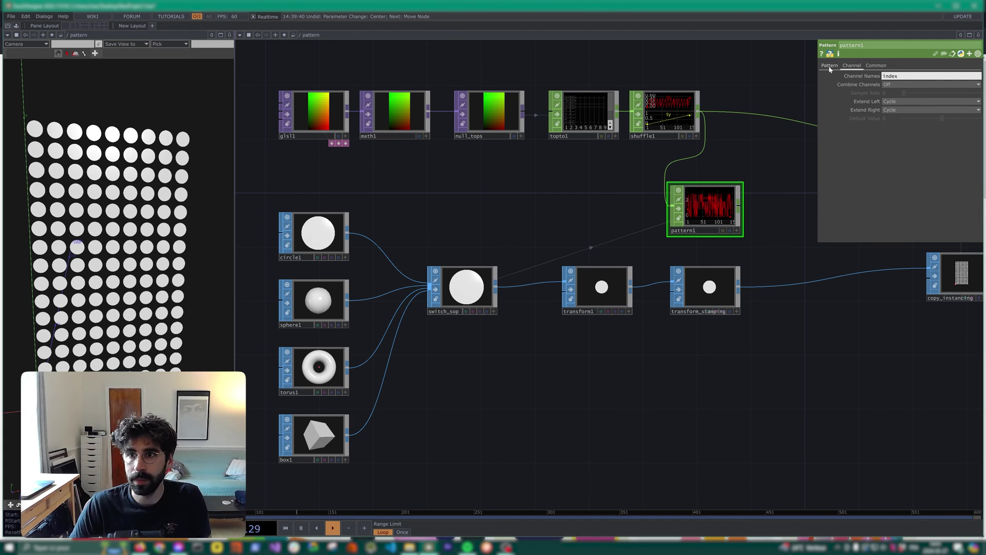
scroll(644, 176, up, 5)
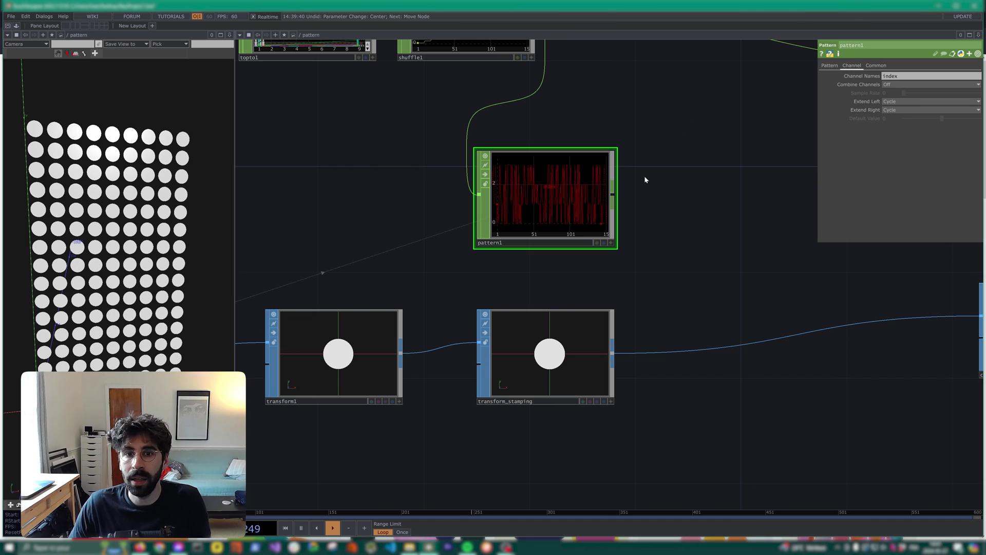
scroll(548, 267, down, 2)
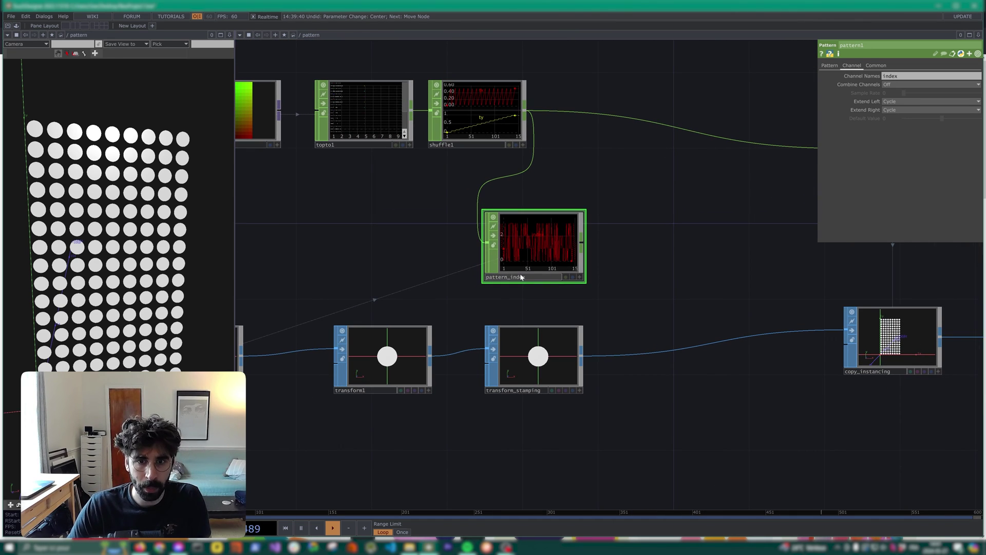
text(ex)
key(Return)
Step: Set pattern_index's Combine Channels to Append, then wire it into null_instancing and place it in line after shuffle1
click(891, 85)
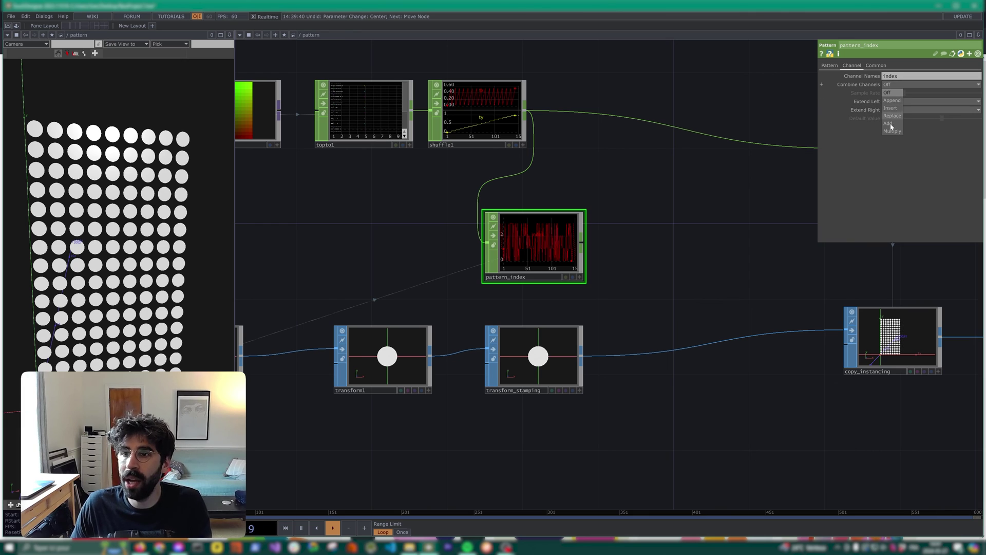
click(894, 101)
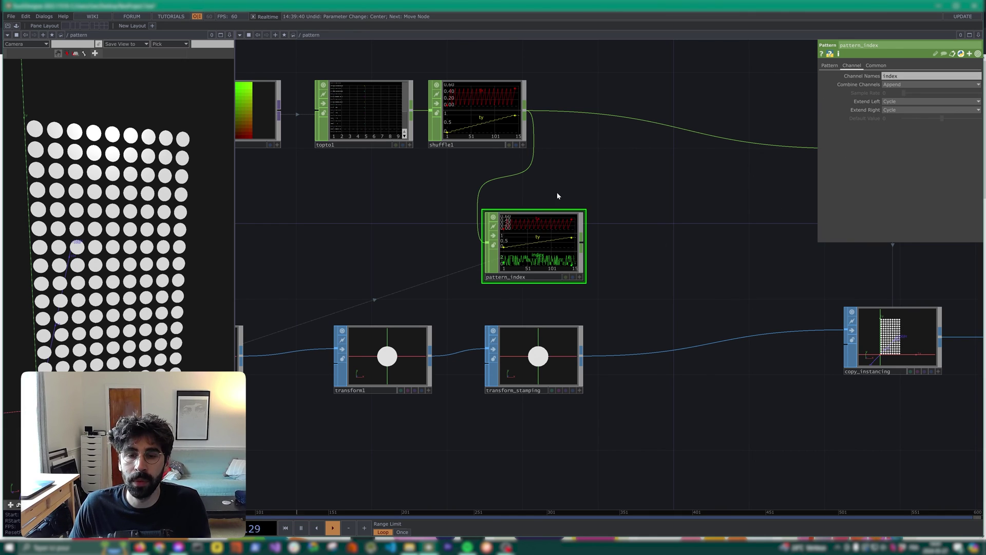
drag(581, 243, 669, 126)
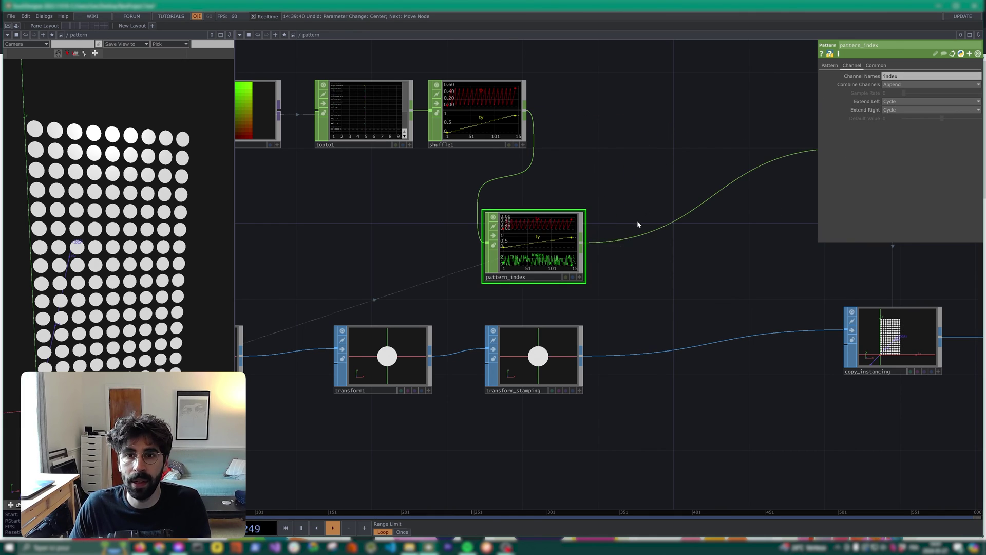
drag(522, 259, 616, 145)
Step: Add a third stamp parameter named index to copy_instancing
scroll(618, 146, down, 5)
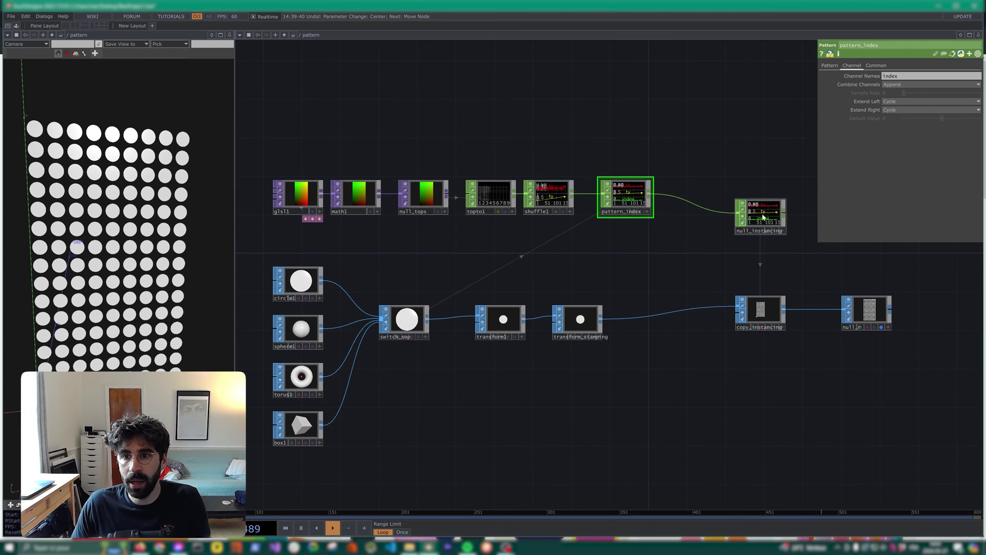
scroll(769, 347, up, 4)
click(766, 331)
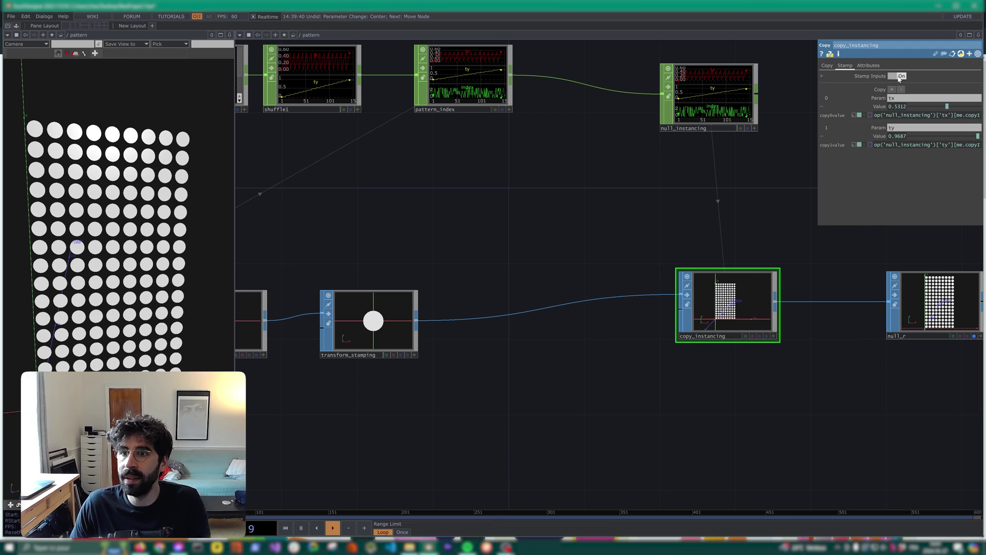
click(892, 91)
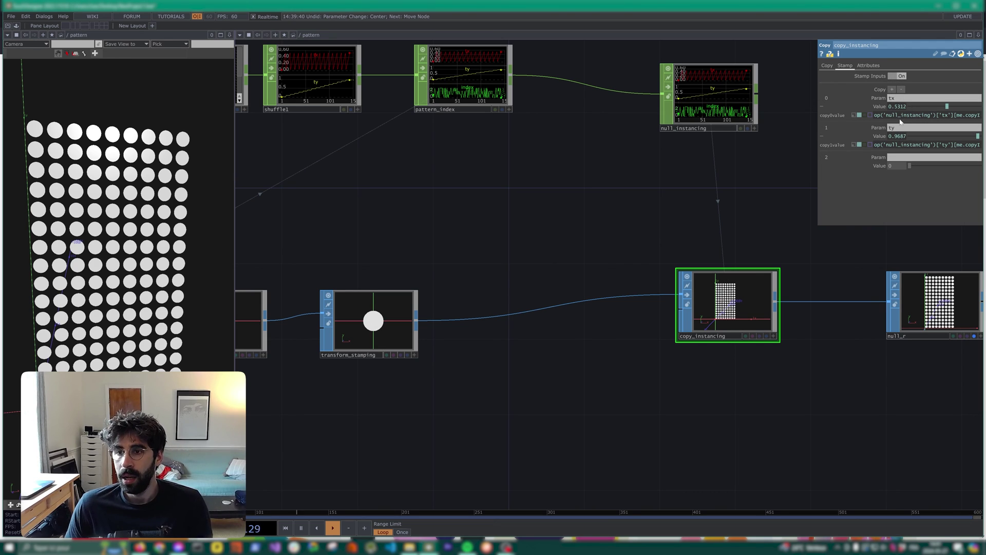
click(908, 158)
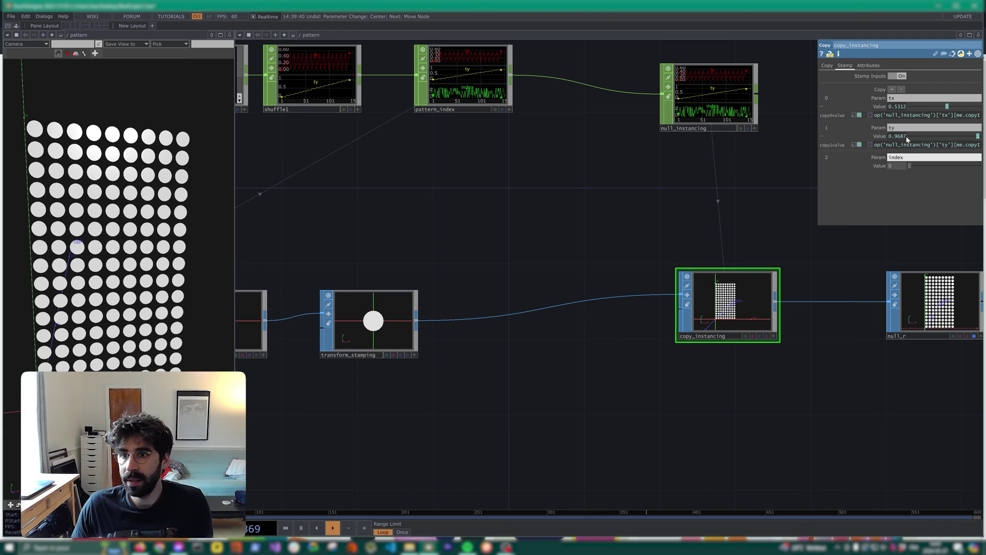
Step: Set copy_instancing's index stamp value to the expression op('null_instancing')['index'][me.copyIndex]
click(905, 145)
click(898, 167)
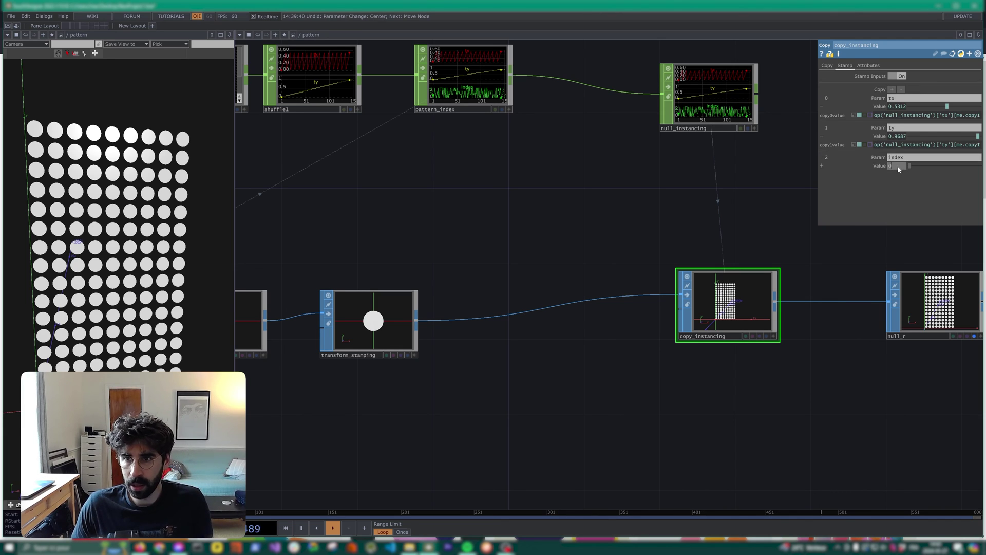
drag(817, 179, 451, 154)
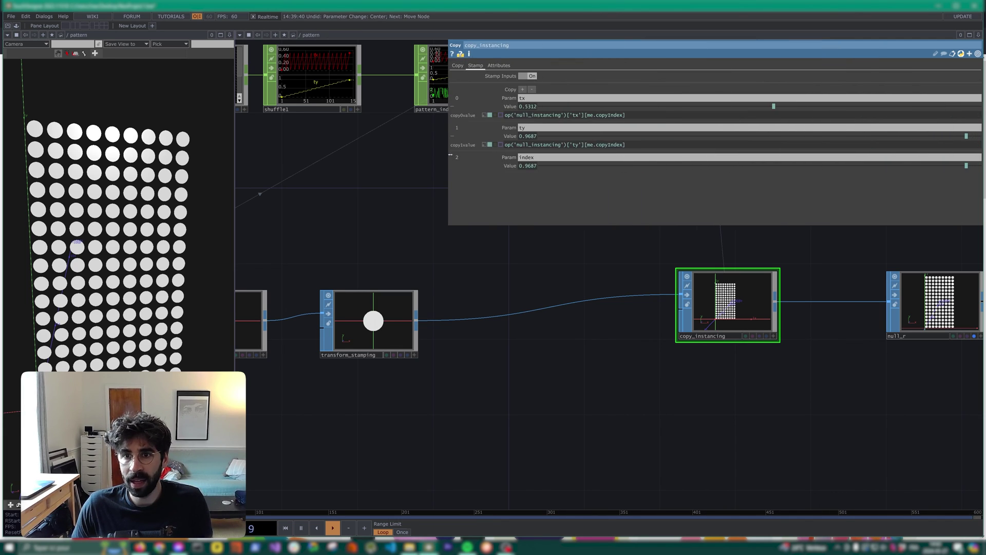
click(511, 166)
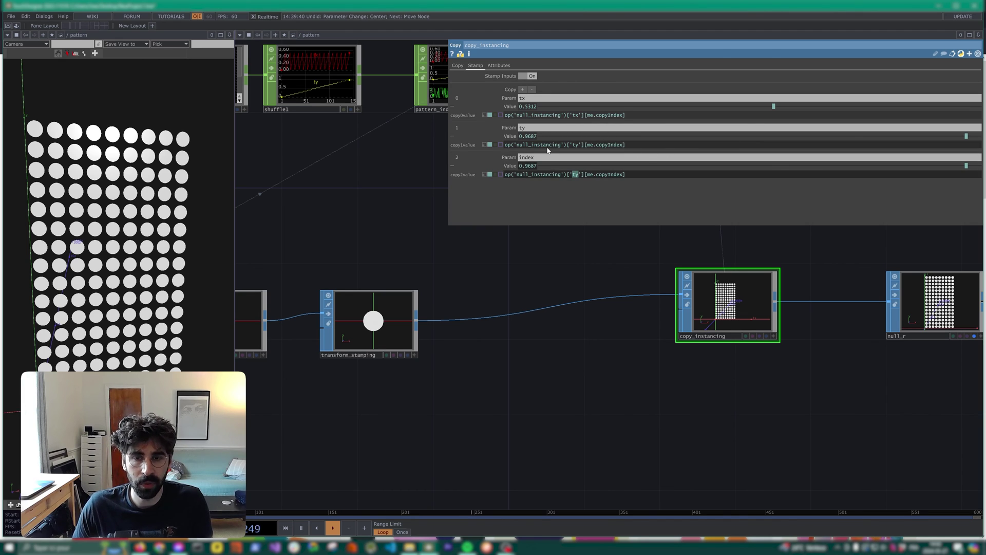
text(index)
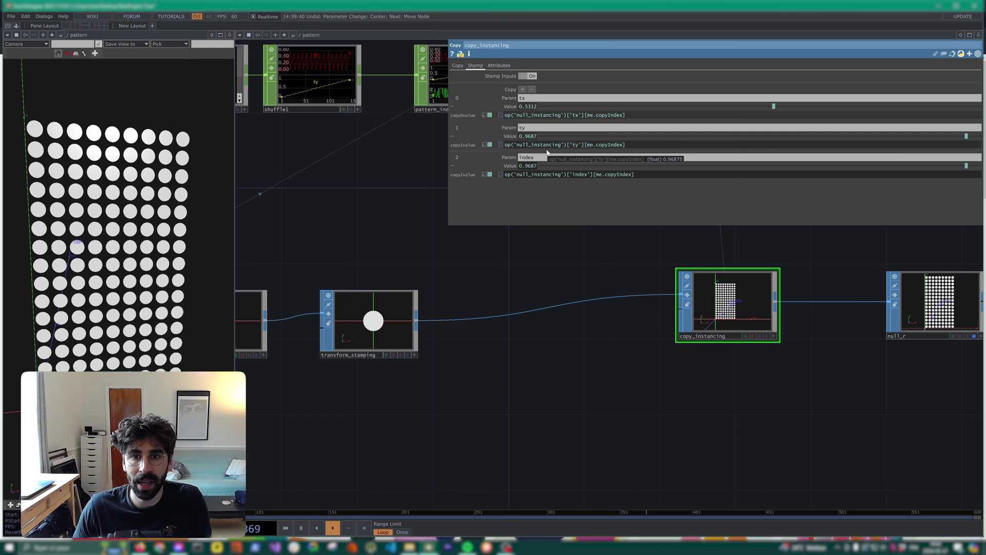
key(Return)
drag(447, 143, 769, 154)
Step: Set switch_sop's Select Input to the expression fetchStamp('index', 0)
key(h)
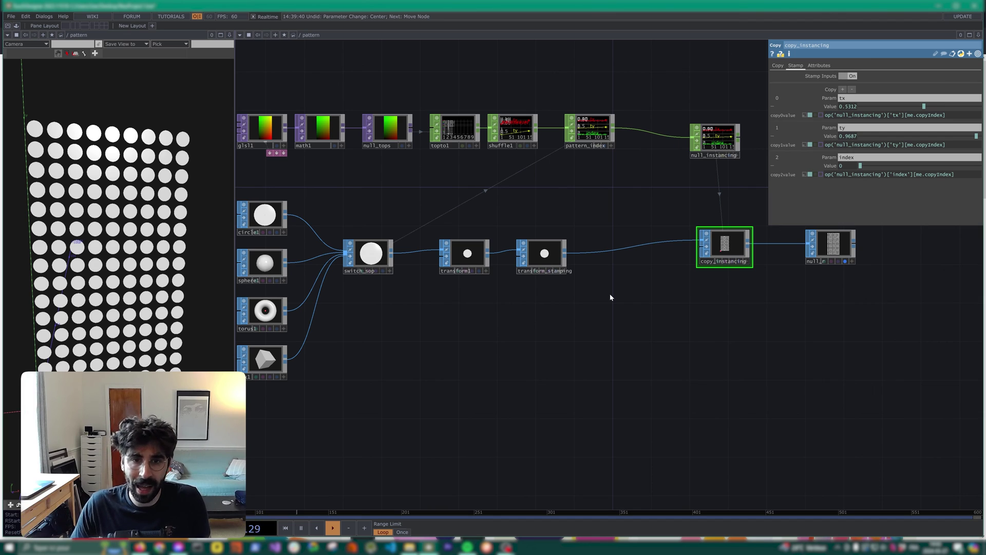
click(381, 257)
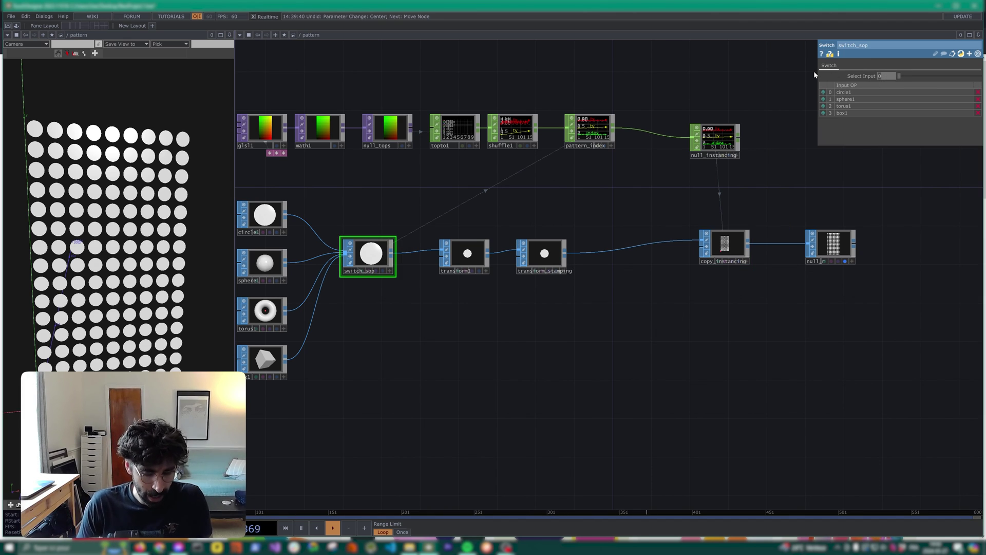
text(f)
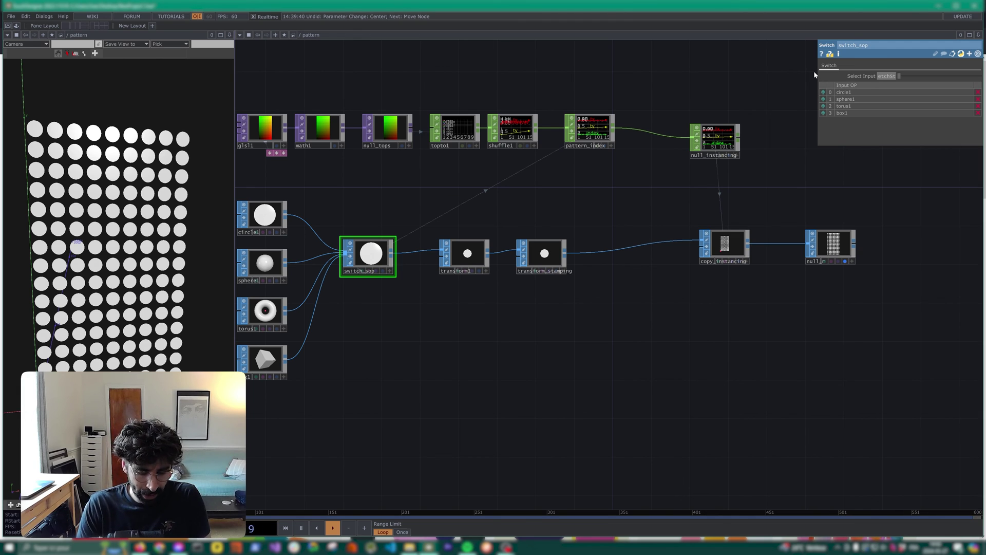
text(())
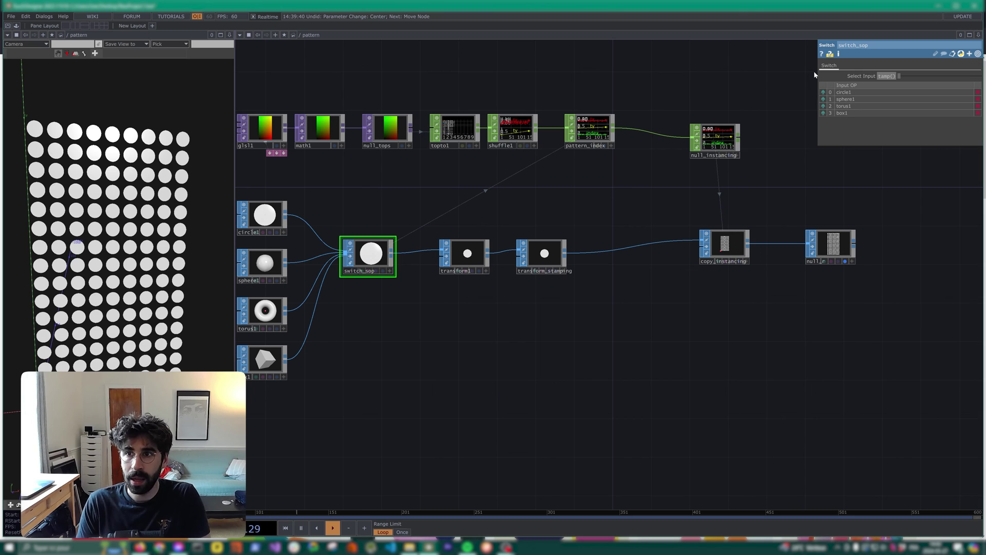
key(Return)
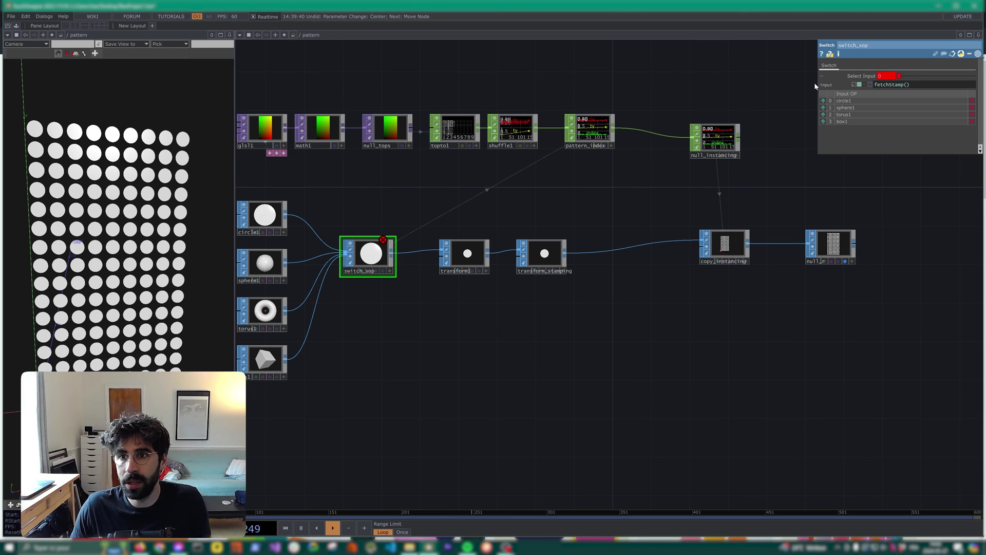
drag(819, 83, 482, 83)
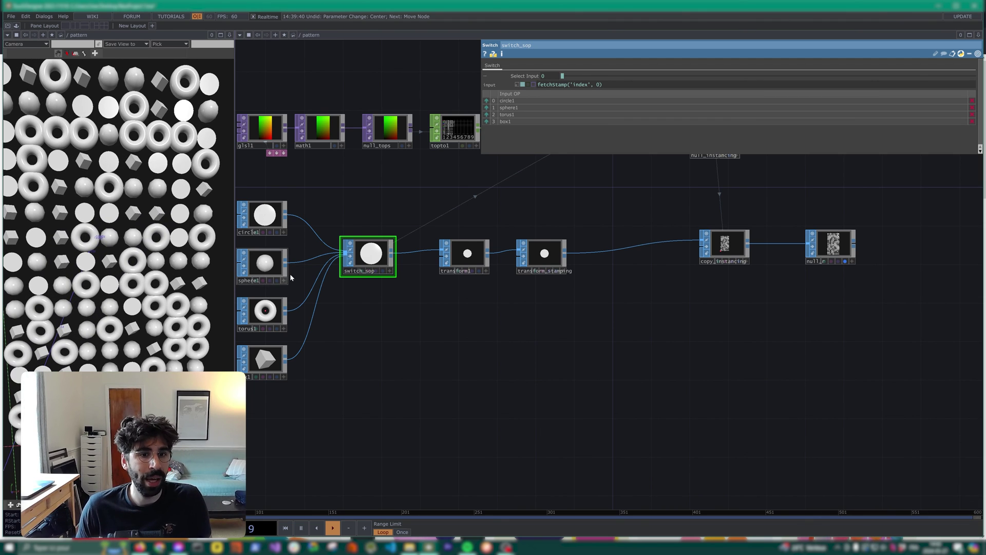
Step: Widen the geometry viewer pane and reduce torus1's radii to 0.82 and 0.32
drag(365, 316, 404, 319)
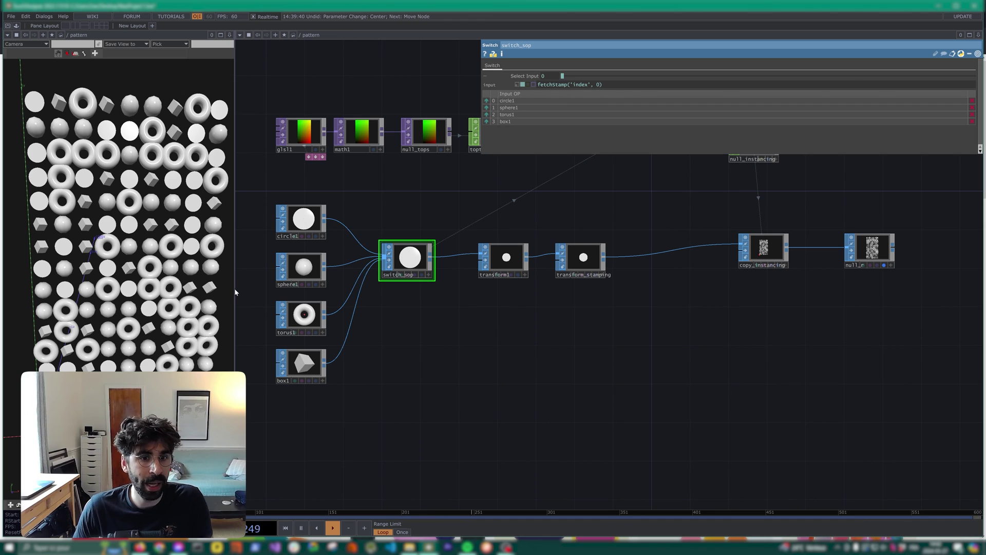
drag(234, 290, 298, 291)
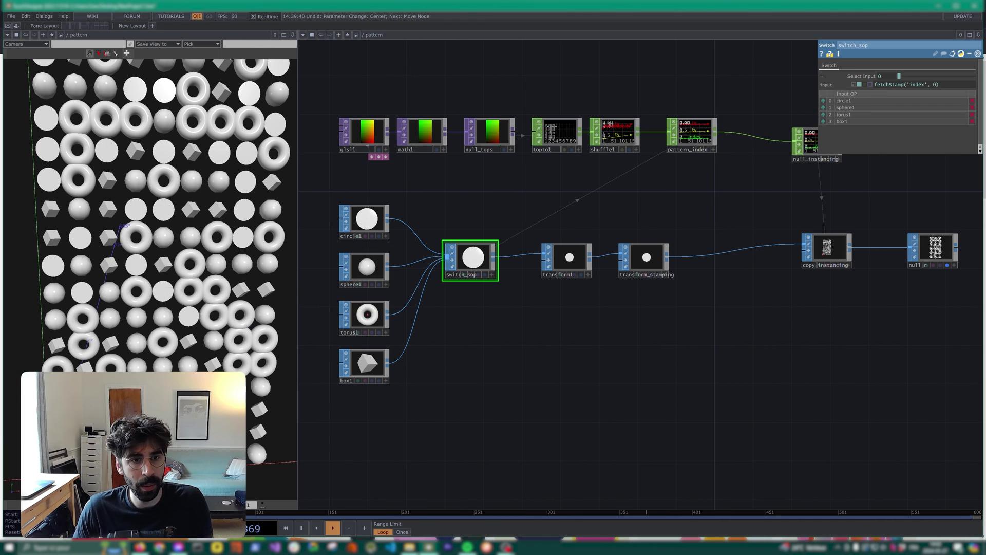
click(371, 322)
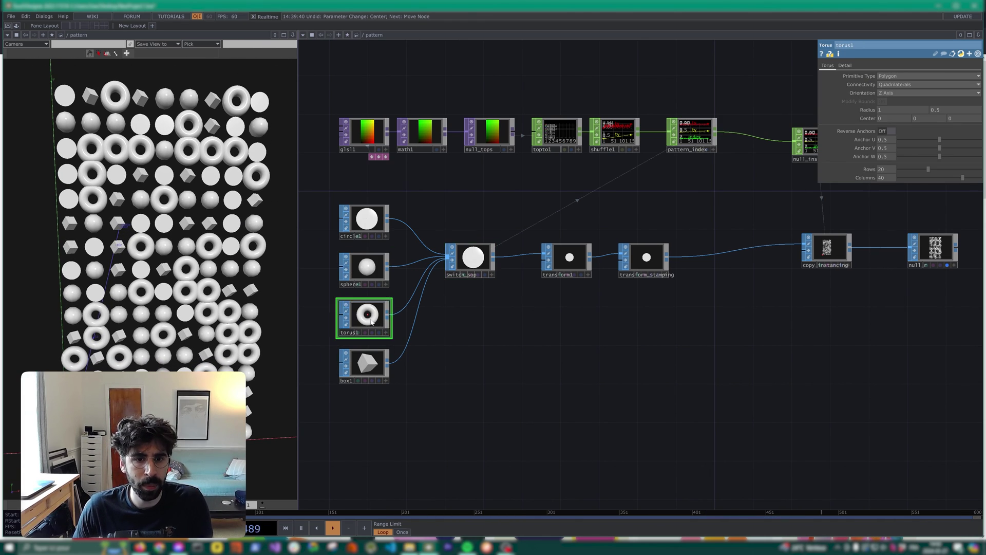
mouse_move(870, 110)
middle_down()
mouse_move(863, 122)
mouse_move(869, 98)
middle_up()
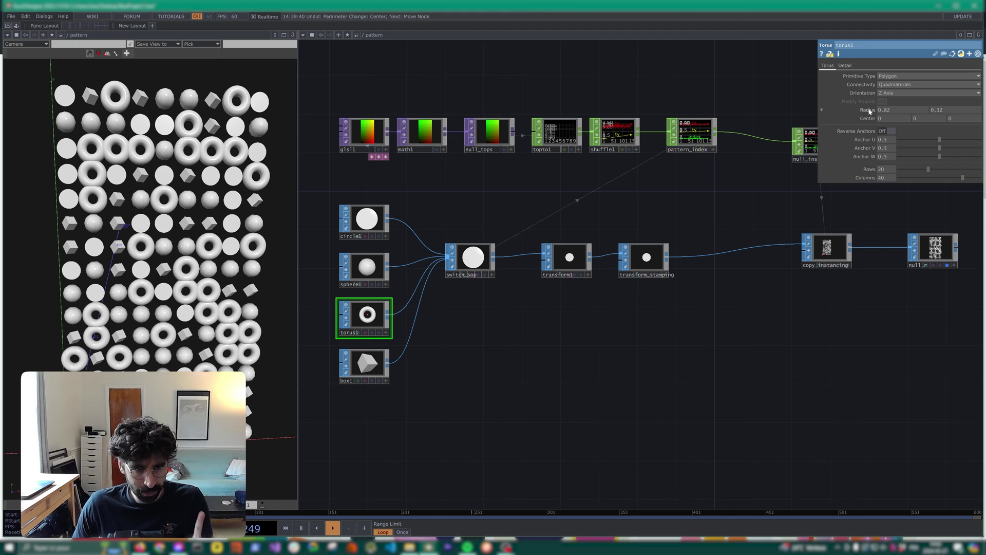
drag(689, 311, 685, 311)
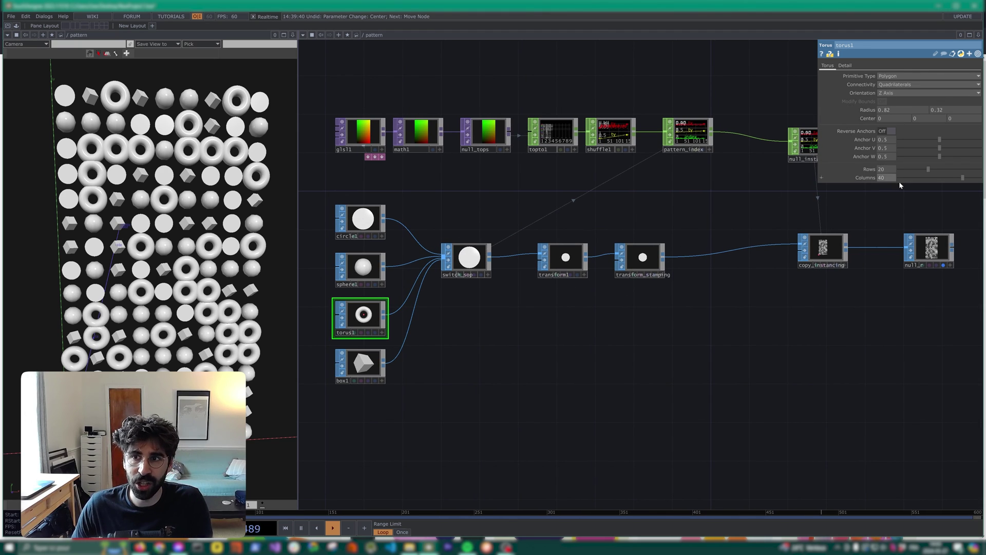
Step: Force copy_instancing to recook so the stamped copies use the current torus shape
click(836, 257)
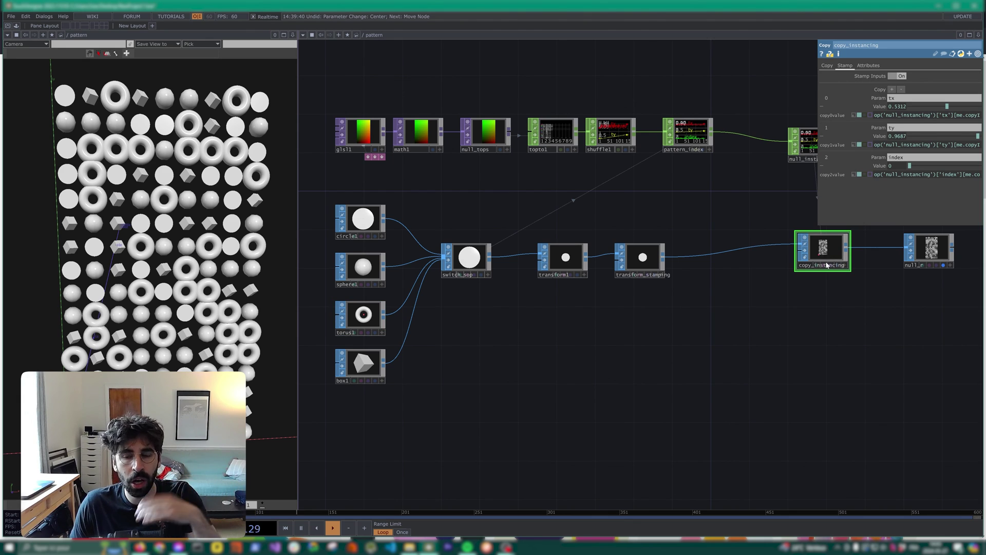
drag(827, 265, 818, 274)
right_click(822, 272)
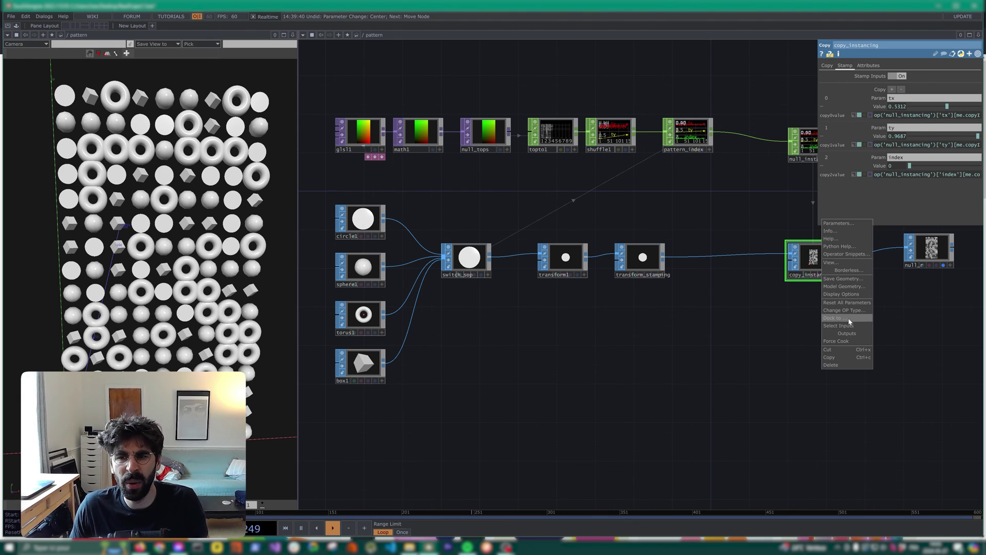
click(837, 341)
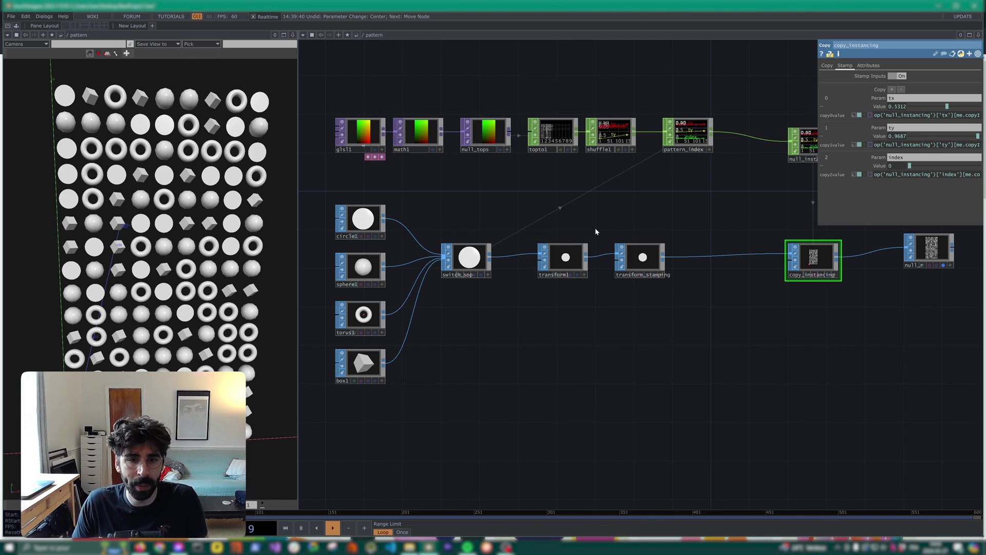
drag(691, 307, 667, 322)
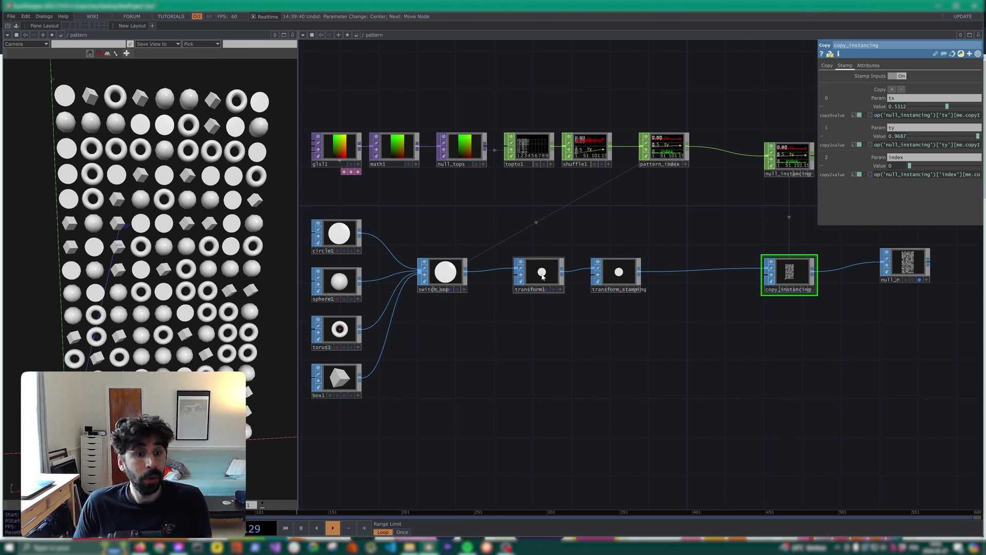
click(338, 332)
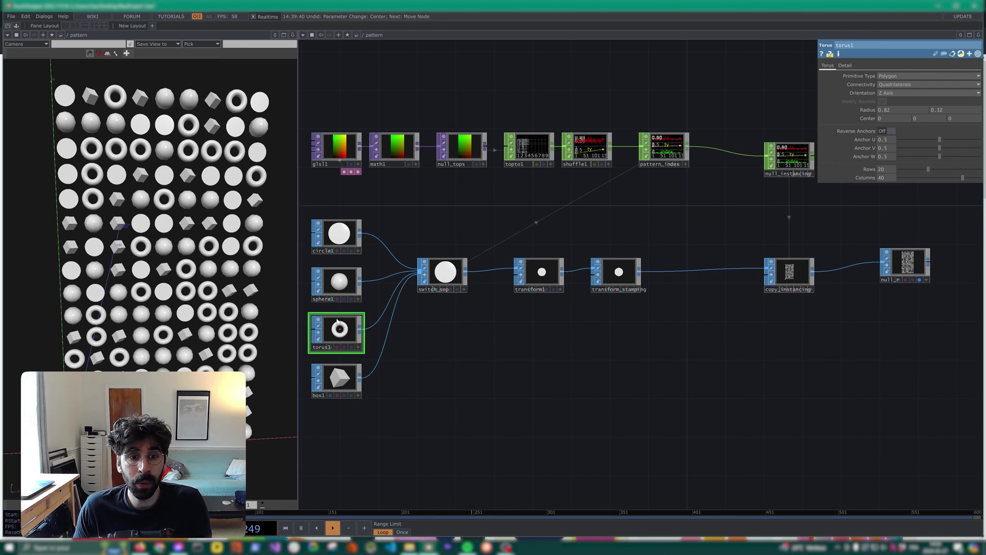
click(340, 284)
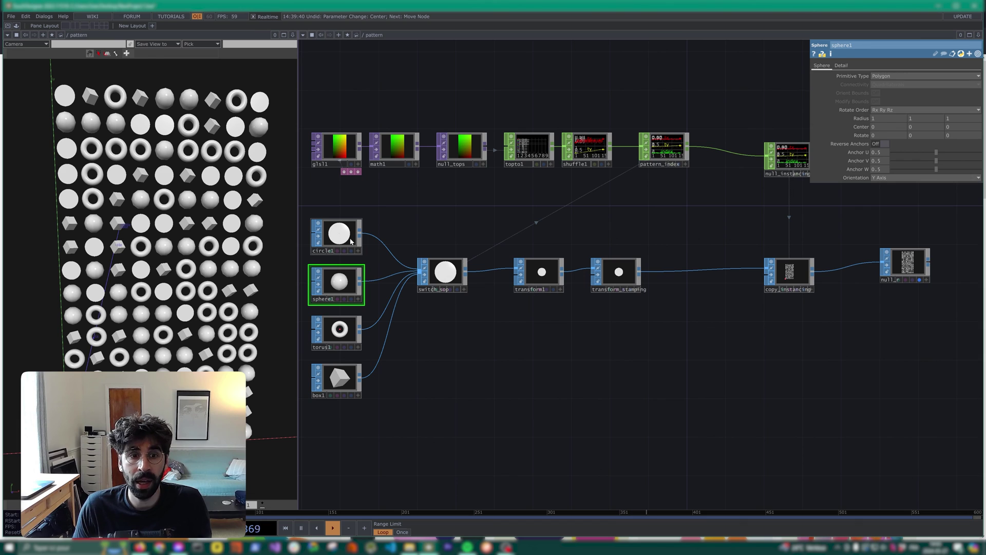
click(351, 242)
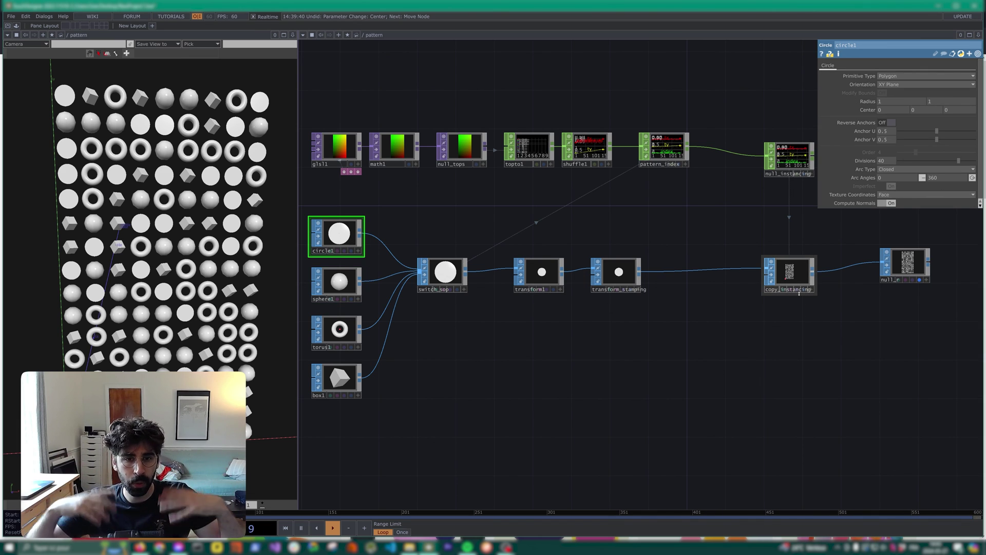
Step: Save copy_instancing's geometry to the Bureau folder as a tog file named copySOP
click(794, 278)
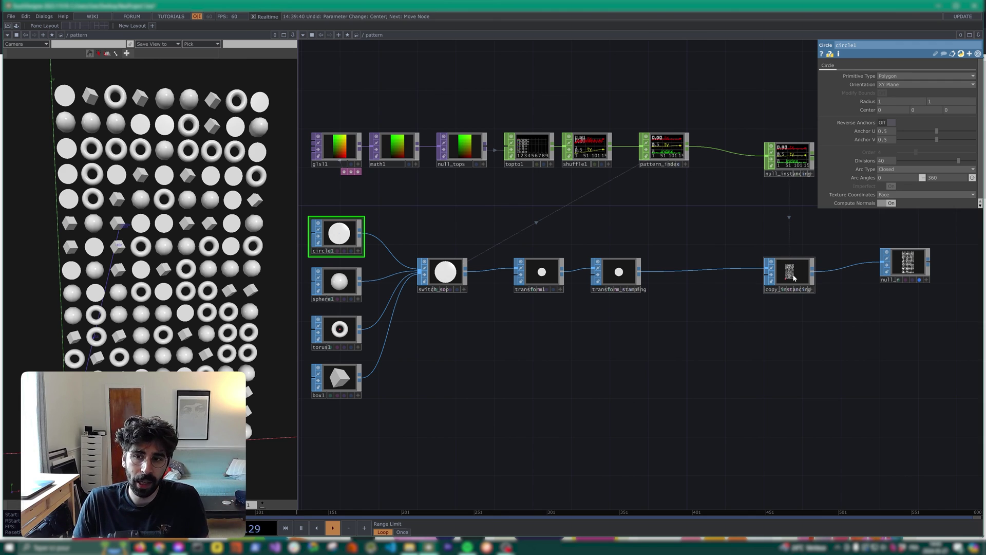
right_click(794, 277)
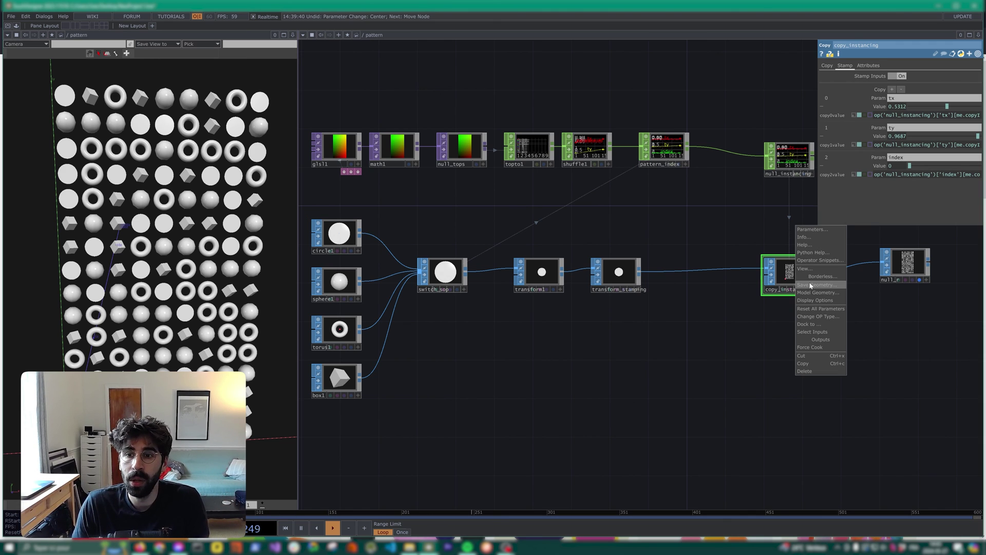
click(812, 287)
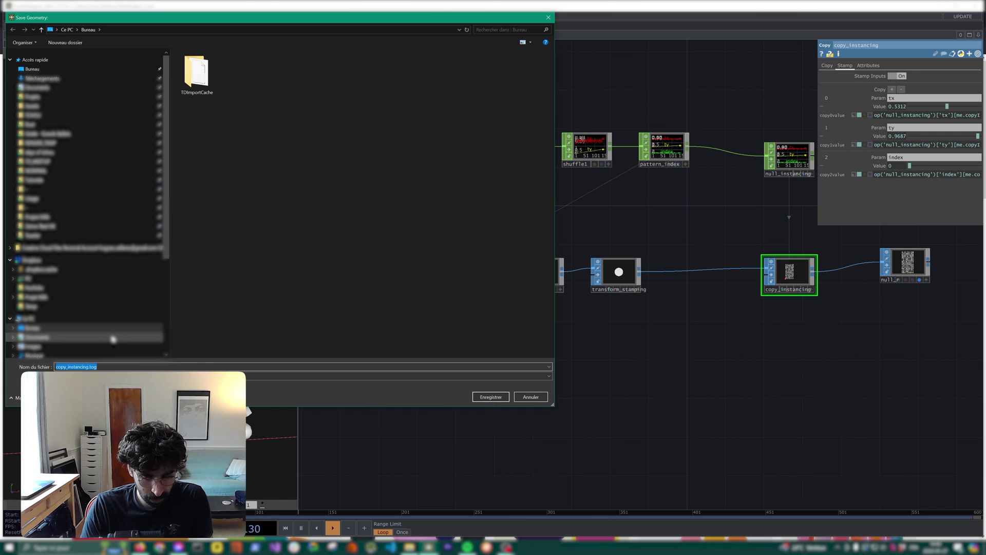
text(copySOP)
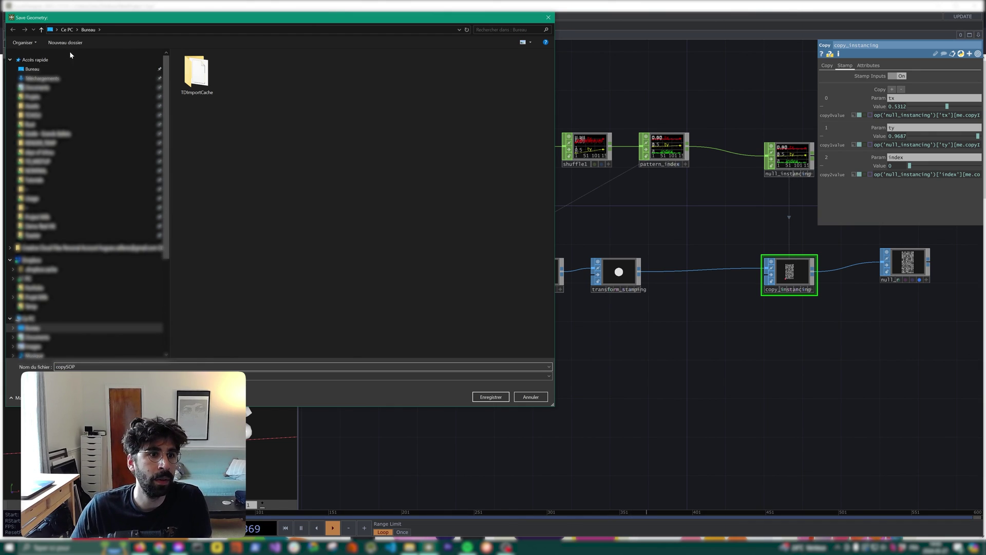
click(57, 69)
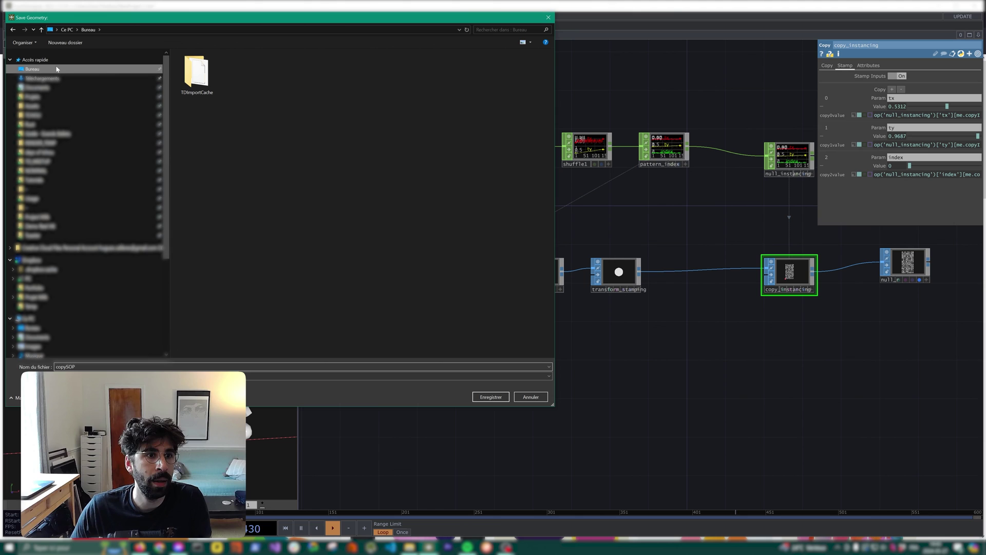
click(492, 396)
Step: Switch to the file explorer, open the Bureau folder and bring copySOP.tog into the network below null_r
key(alt+Tab)
click(346, 254)
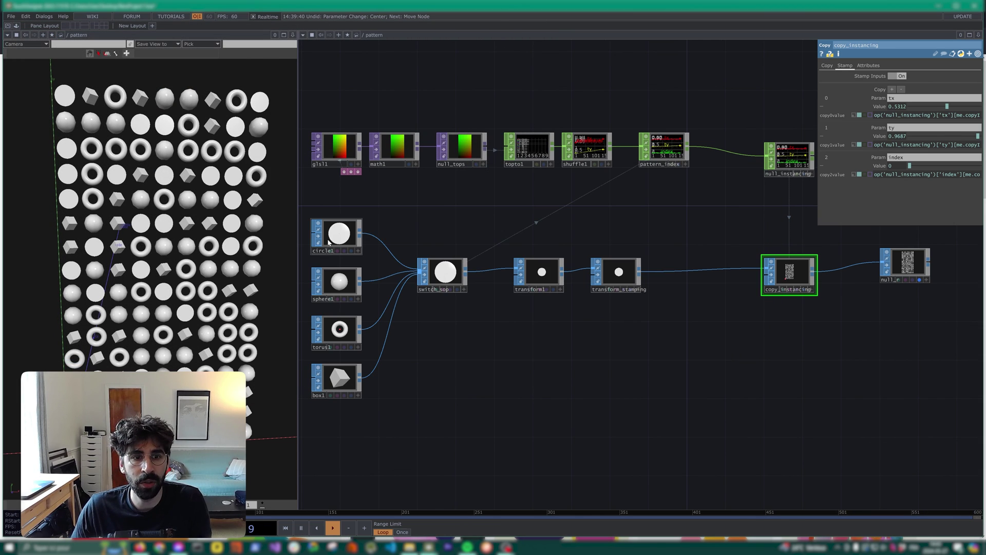
key(super+e)
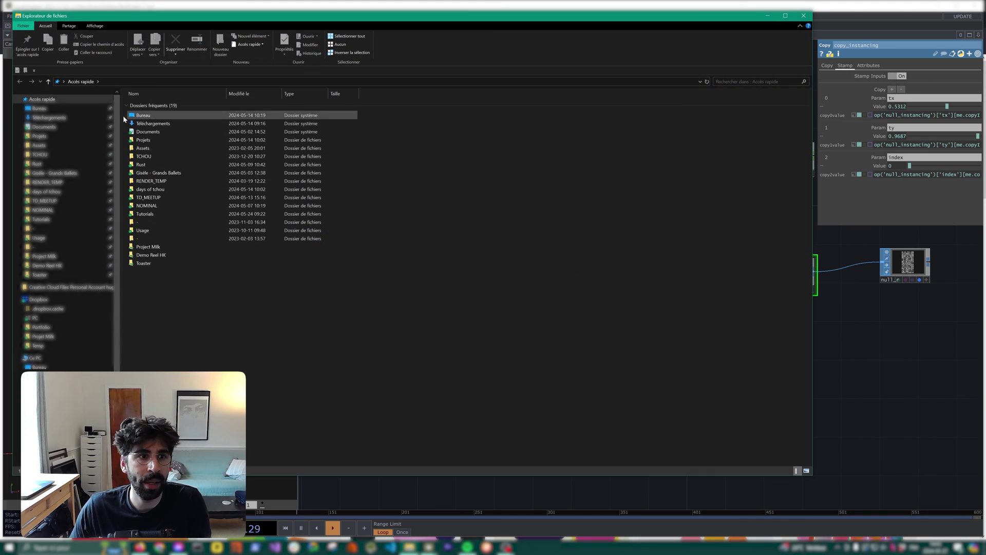
click(40, 109)
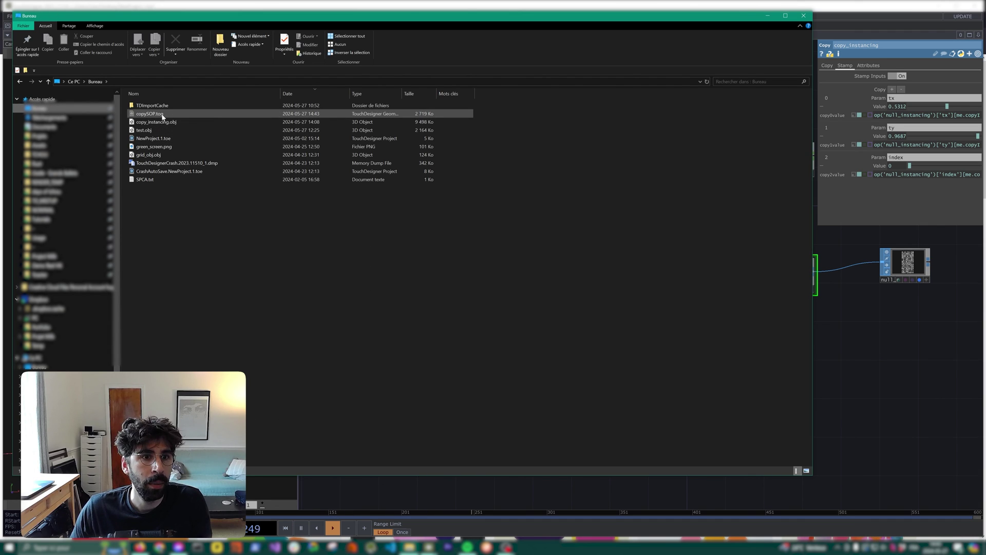
drag(161, 114, 859, 335)
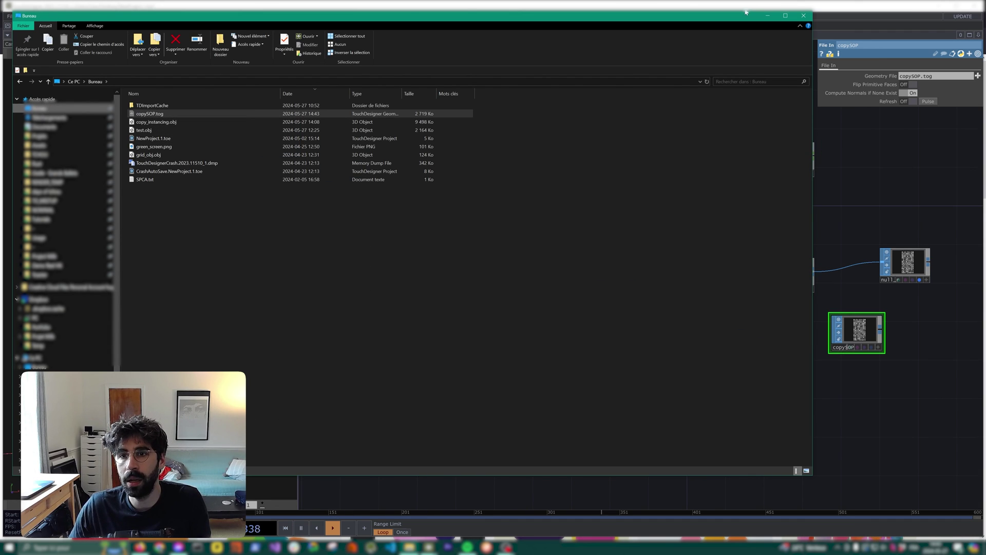
click(804, 15)
Step: Inspect the imported copySOP geometry by orbiting it in its active node viewer
scroll(751, 279, up, 6)
click(832, 339)
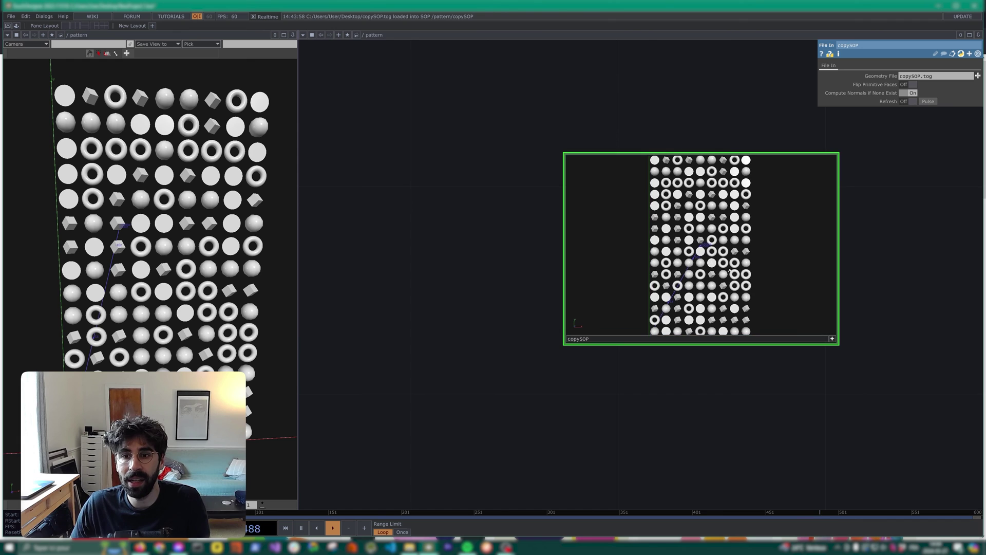
mouse_move(817, 247)
mouse_down()
mouse_move(791, 242)
mouse_move(828, 249)
mouse_move(819, 252)
mouse_up()
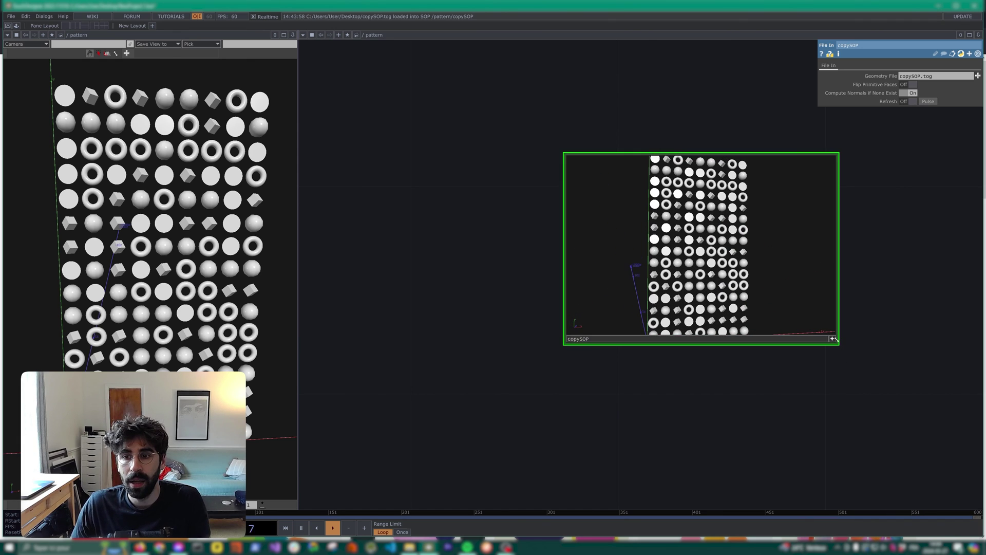
scroll(802, 345, down, 6)
scroll(686, 370, down, 3)
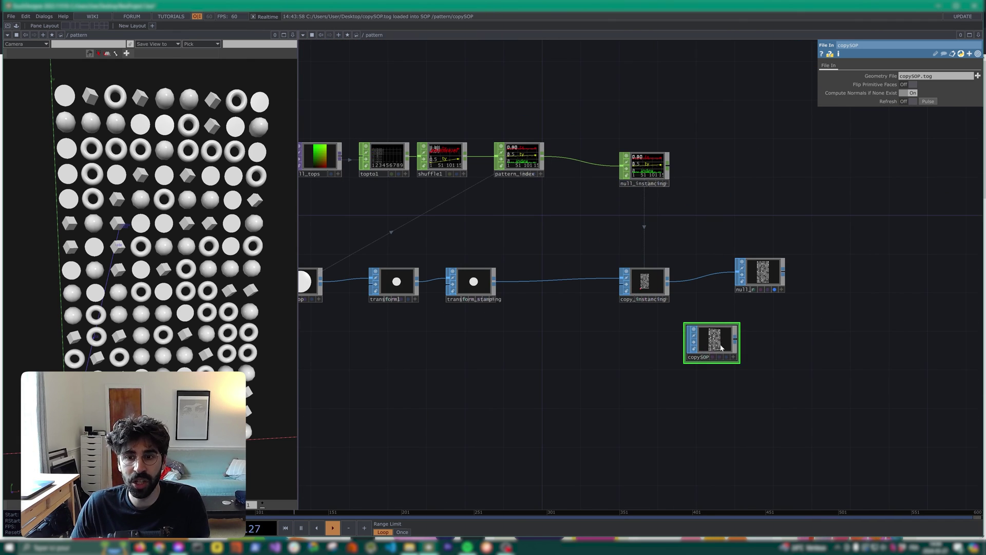
drag(720, 346, 692, 376)
drag(529, 346, 588, 308)
scroll(598, 302, down, 4)
scroll(646, 277, up, 6)
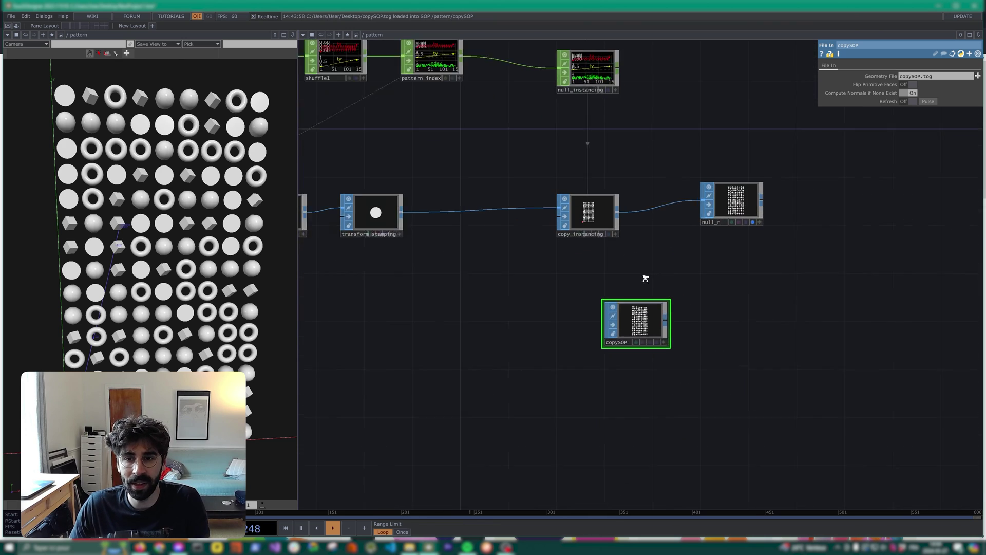
drag(944, 77, 923, 79)
Step: Check which file formats copy_instancing's geometry can be saved in, and close the dialog without saving
right_click(567, 147)
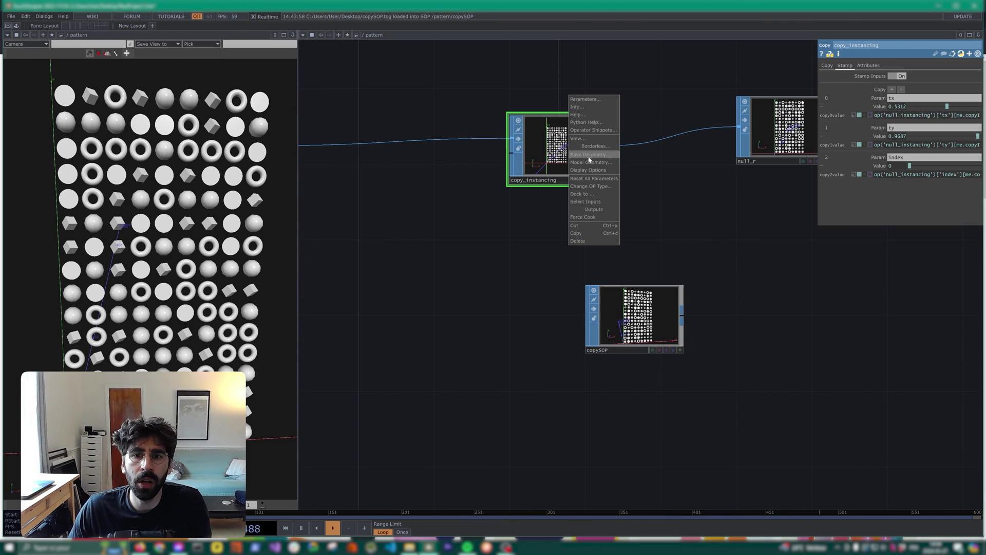
click(591, 162)
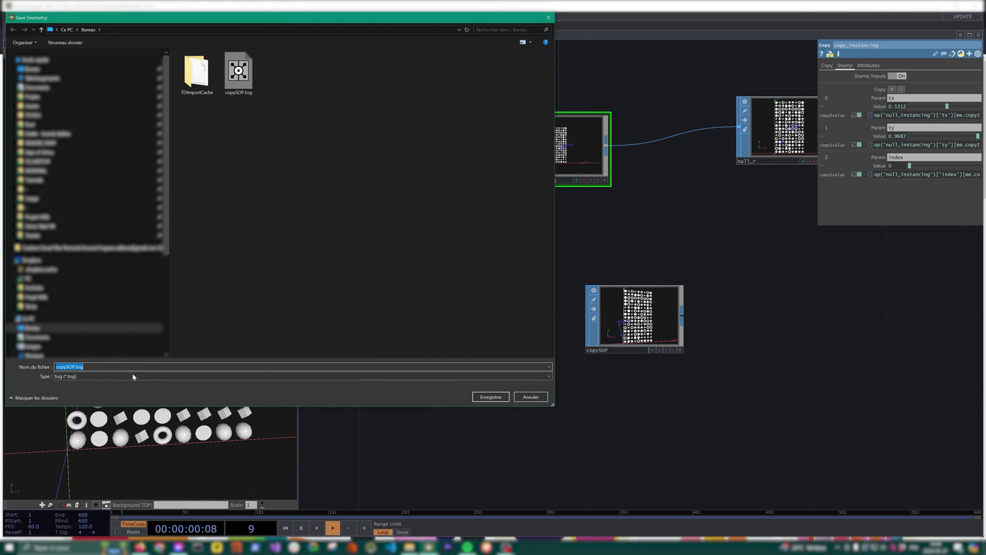
click(131, 375)
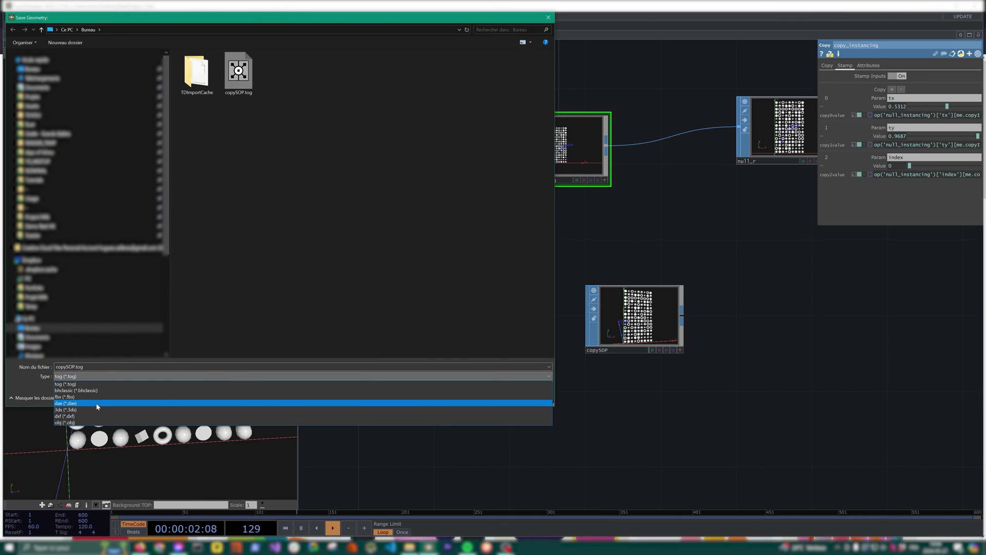
click(550, 21)
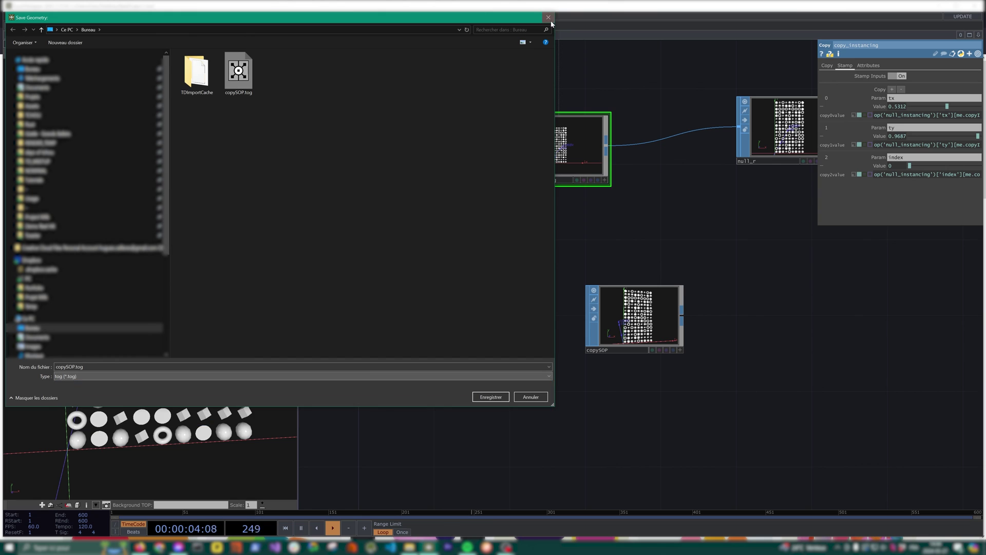
click(550, 18)
Step: Place the copySOP node directly below copy_instancing and move both nodes closer to transform_stamping
drag(625, 331, 547, 255)
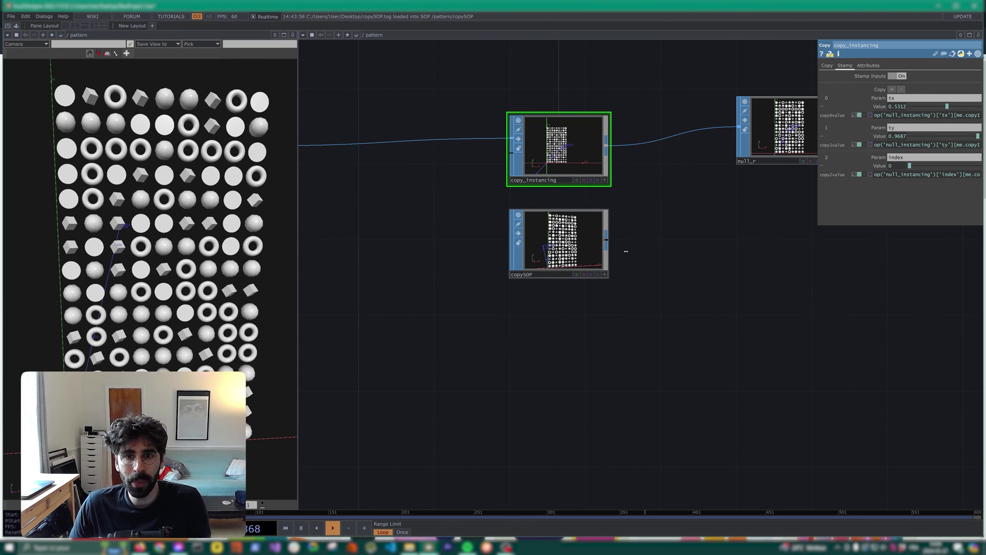
scroll(647, 252, down, 2)
drag(502, 311, 645, 316)
scroll(698, 298, down, 3)
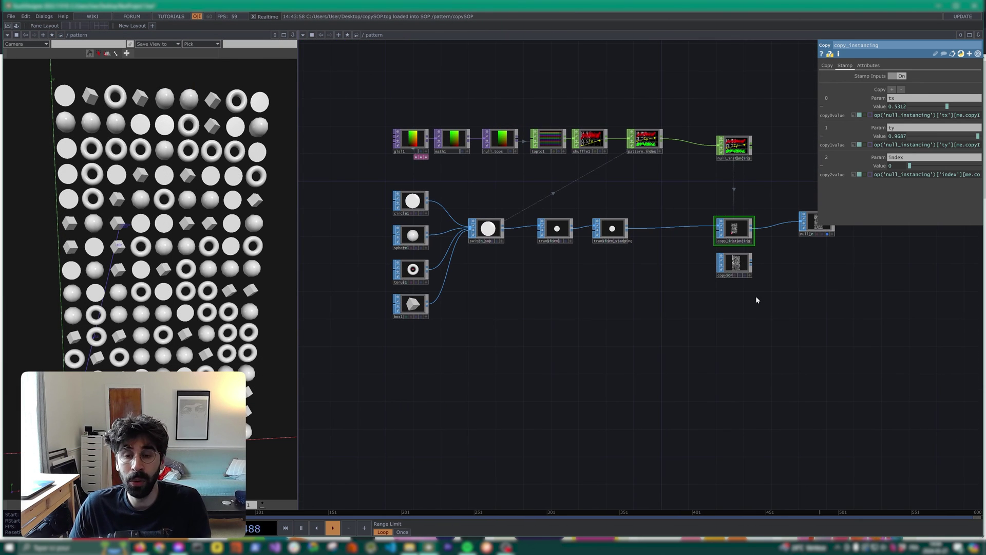
right_drag(758, 301, 729, 226)
drag(729, 226, 668, 226)
Step: Move null_instancing in line with pattern_index, close to its output
click(651, 137)
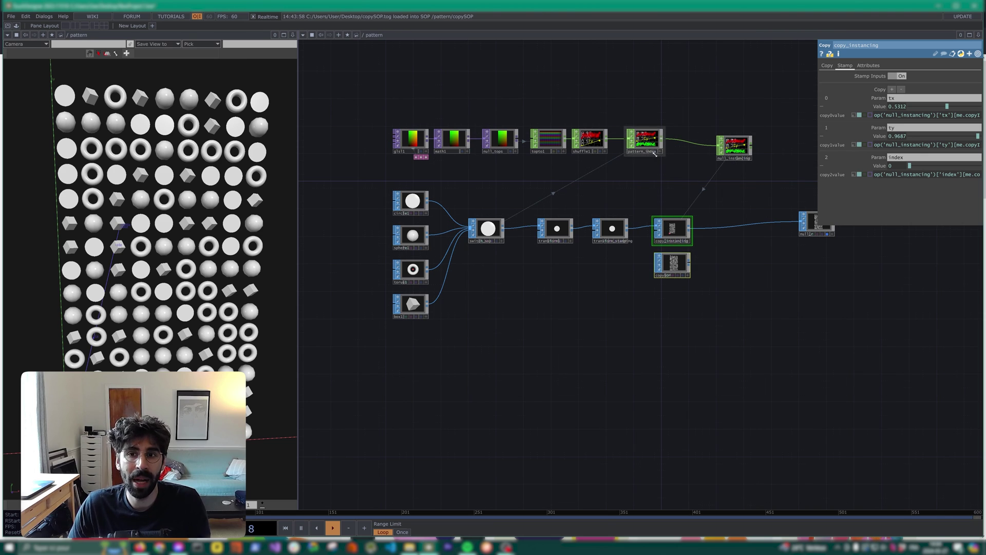
scroll(655, 137, up, 2)
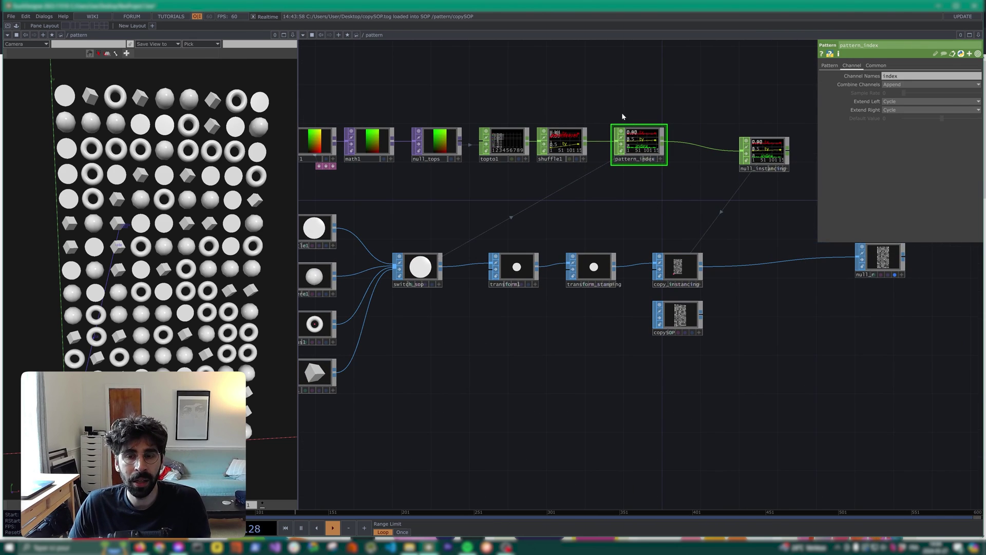
drag(769, 168, 720, 158)
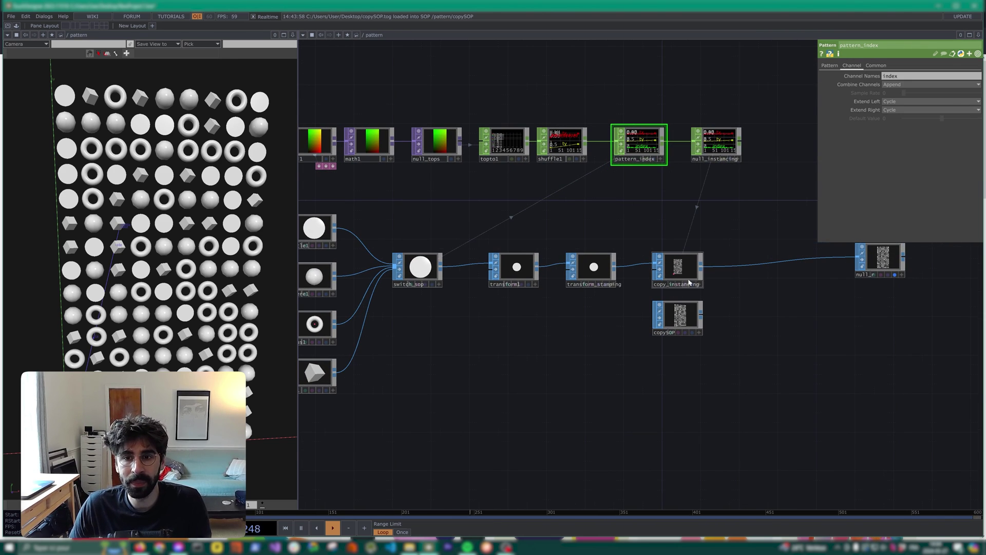
Step: Examine copy_instancing's operator info, including its cook time and geometry counts
click(679, 267)
drag(540, 226, 604, 242)
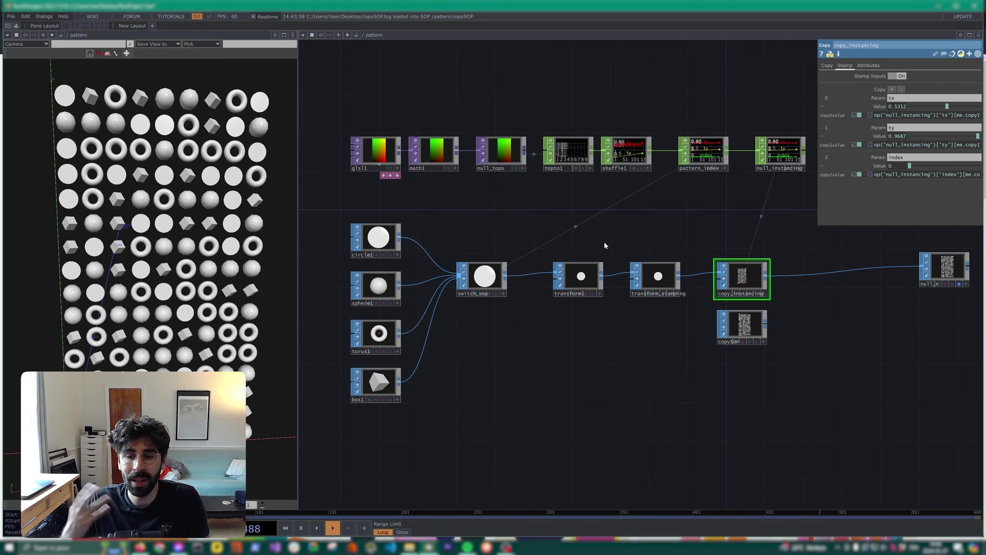
middle_click(743, 284)
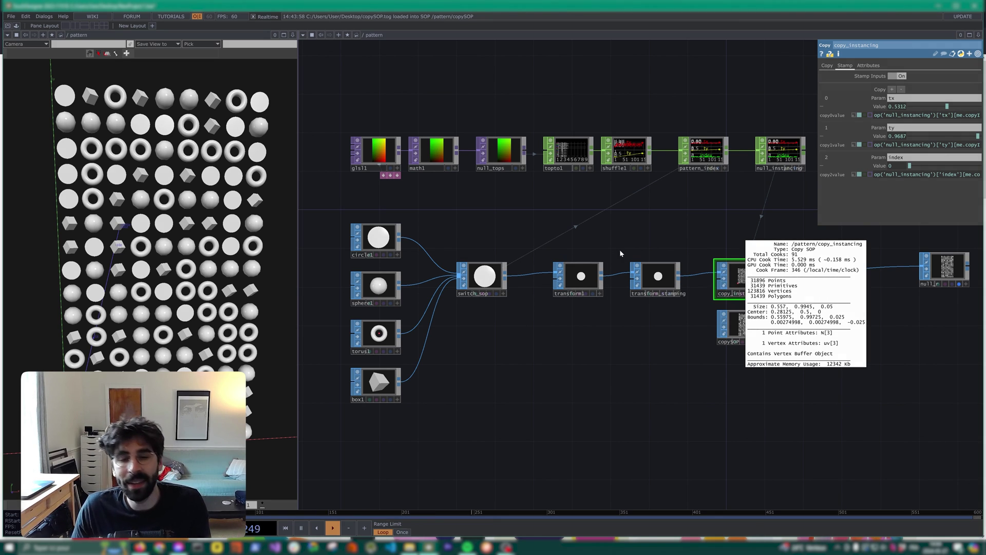
click(650, 240)
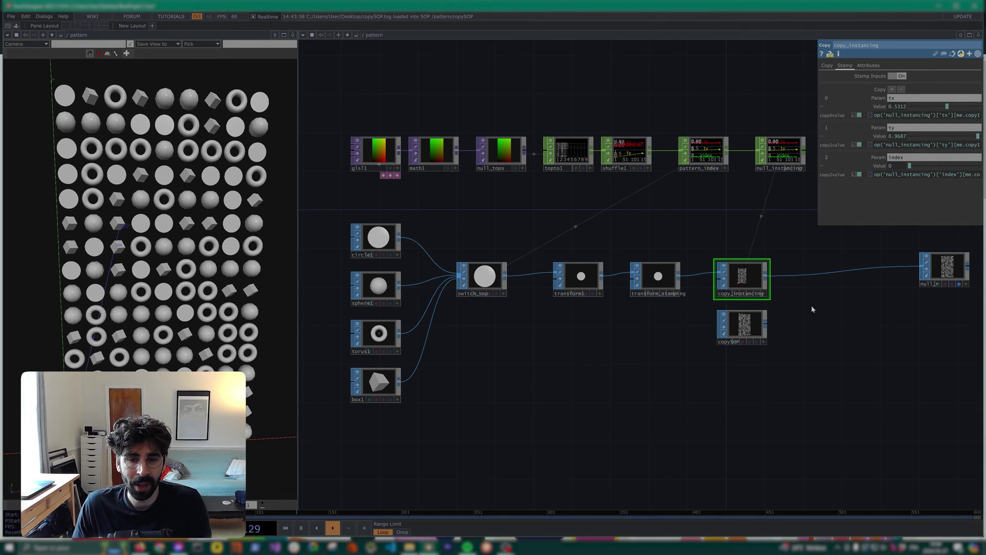
drag(791, 387, 674, 314)
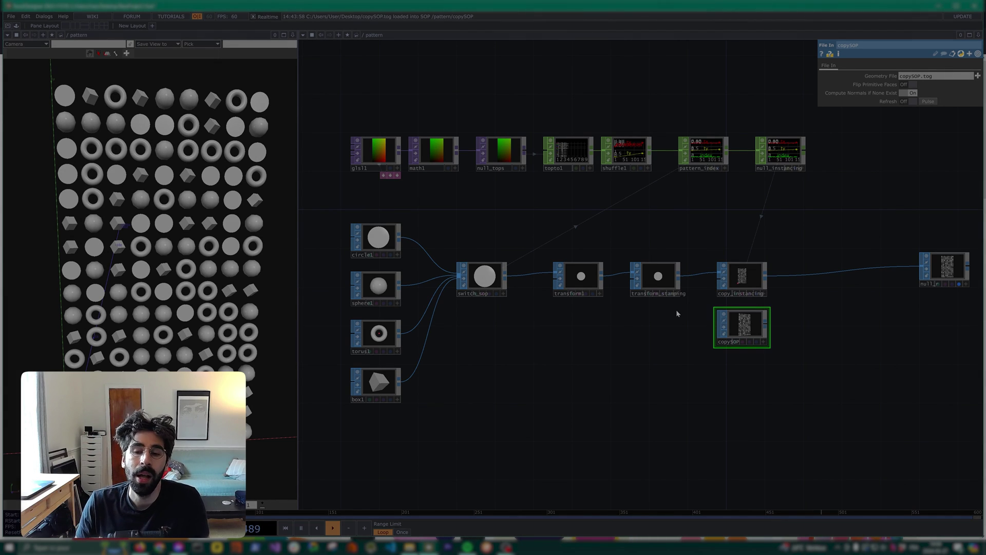
drag(797, 352, 722, 274)
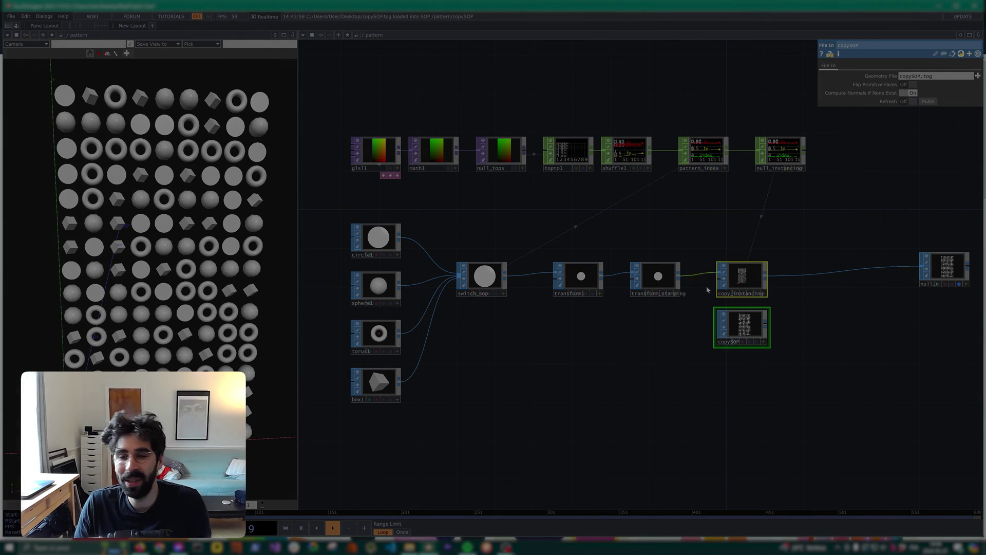
drag(804, 377, 709, 270)
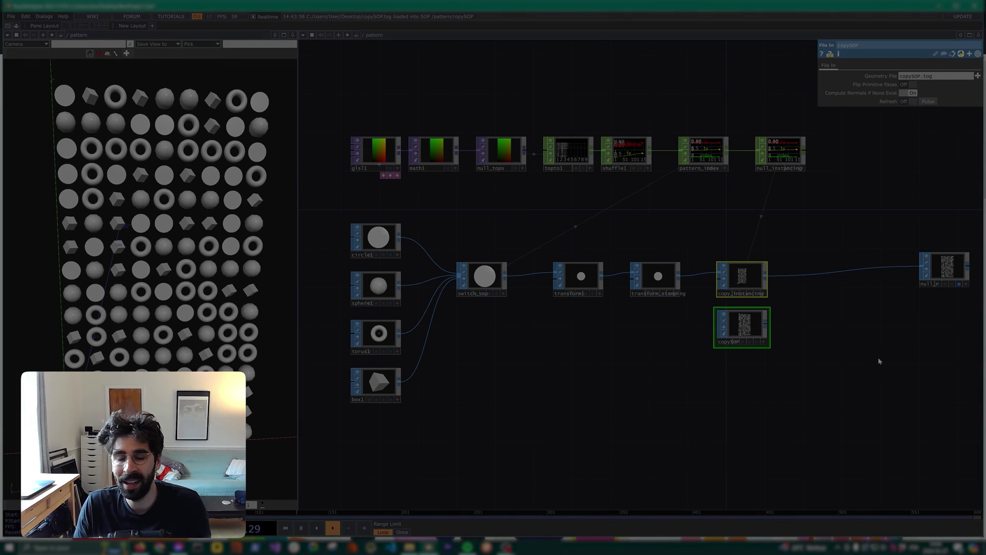